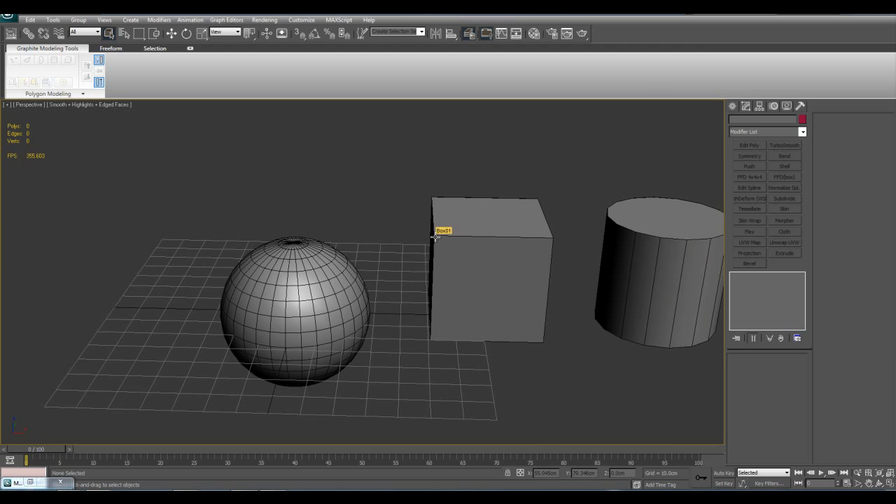
- Select the sphere and add an Affect Region modifier to it
{"action": "middle_click_drag", "start_coordinate": [464, 222], "coordinate": [470, 250]}
{"action": "left_click", "coordinate": [315, 303]}
{"action": "middle_click_drag", "start_coordinate": [558, 296], "coordinate": [596, 296]}
{"action": "left_click", "coordinate": [802, 131]}
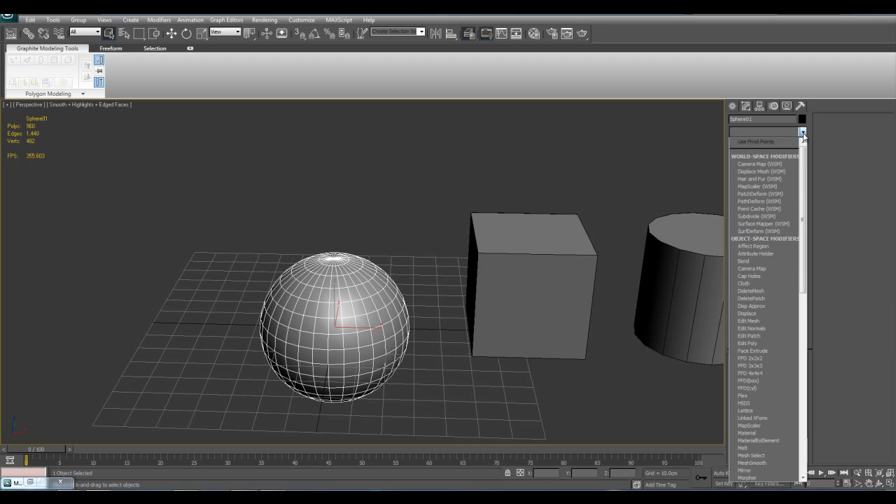
{"action": "left_click", "coordinate": [754, 247]}
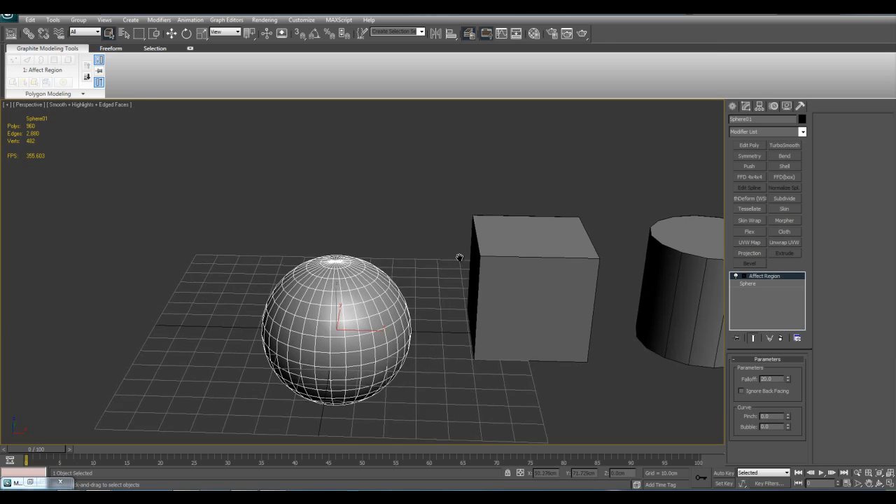
- At the Affect Region's Points level, raise the control point about 32 cm to pull the sphere's top into a peak
{"action": "scroll", "coordinate": [481, 263], "scroll_direction": "up", "scroll_amount": 5}
{"action": "middle_click_drag", "start_coordinate": [483, 275], "coordinate": [488, 210], "text": "alt"}
{"action": "key", "text": "alt+x"}
{"action": "middle_click_drag", "start_coordinate": [610, 197], "coordinate": [611, 272]}
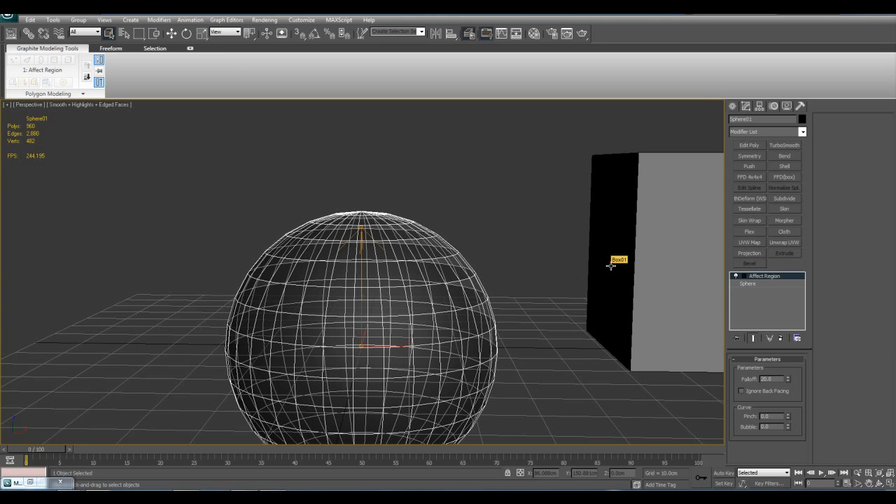
{"action": "middle_click_drag", "start_coordinate": [450, 260], "coordinate": [557, 268]}
{"action": "left_click", "coordinate": [744, 276]}
{"action": "left_click", "coordinate": [759, 284]}
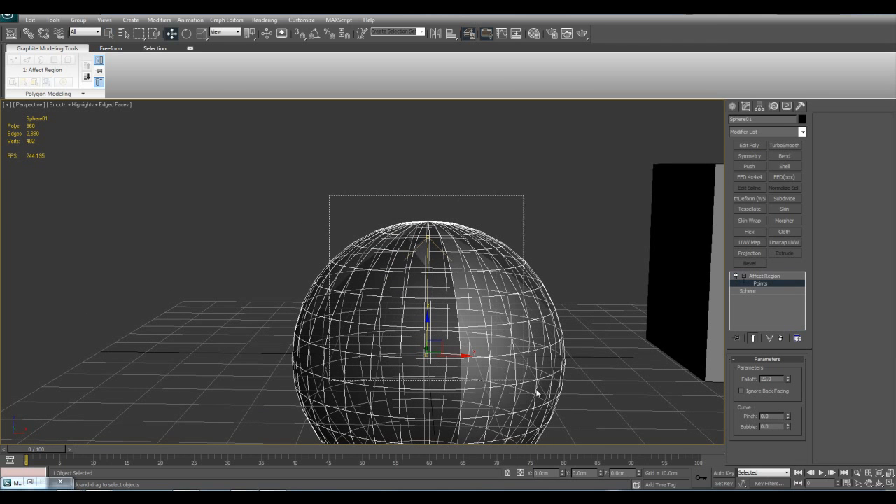
{"action": "scroll", "coordinate": [486, 306], "scroll_direction": "down", "scroll_amount": 5}
{"action": "left_click_drag", "start_coordinate": [413, 293], "coordinate": [401, 224]}
{"action": "middle_click_drag", "start_coordinate": [402, 224], "coordinate": [467, 250]}
{"action": "scroll", "coordinate": [392, 226], "scroll_direction": "up", "scroll_amount": 3}
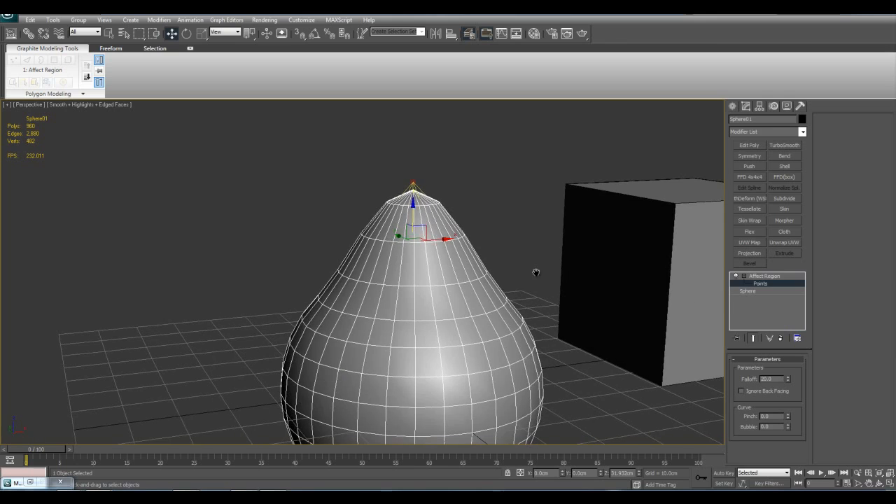
- Leave the Points level and delete the Affect Region modifier from the sphere
{"action": "key", "text": "1"}
{"action": "key", "text": "q"}
{"action": "key", "text": "z"}
{"action": "middle_click_drag", "start_coordinate": [545, 262], "coordinate": [522, 308], "text": "alt"}
{"action": "right_click", "coordinate": [754, 279]}
{"action": "left_click", "coordinate": [776, 290]}
{"action": "middle_click_drag", "start_coordinate": [591, 267], "coordinate": [526, 260]}
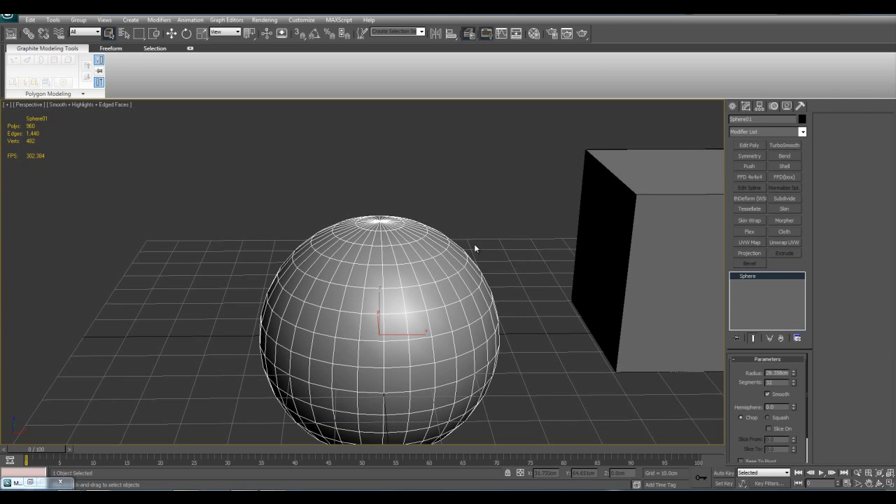
- Add an Attribute Holder modifier to the sphere
{"action": "middle_click_drag", "start_coordinate": [441, 219], "coordinate": [451, 246]}
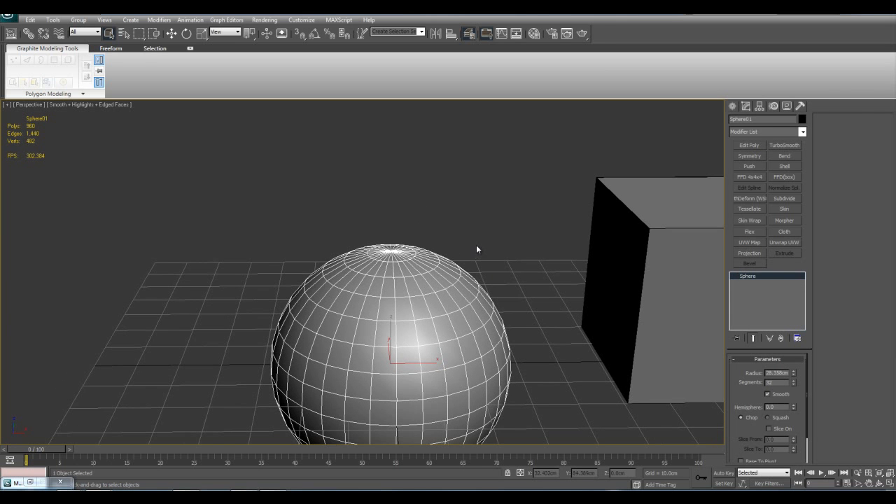
{"action": "left_click", "coordinate": [802, 132]}
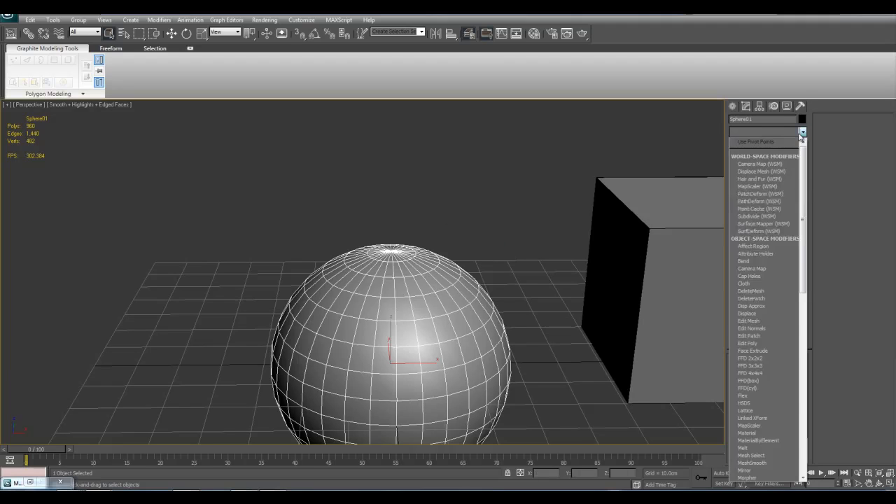
{"action": "left_click", "coordinate": [756, 254]}
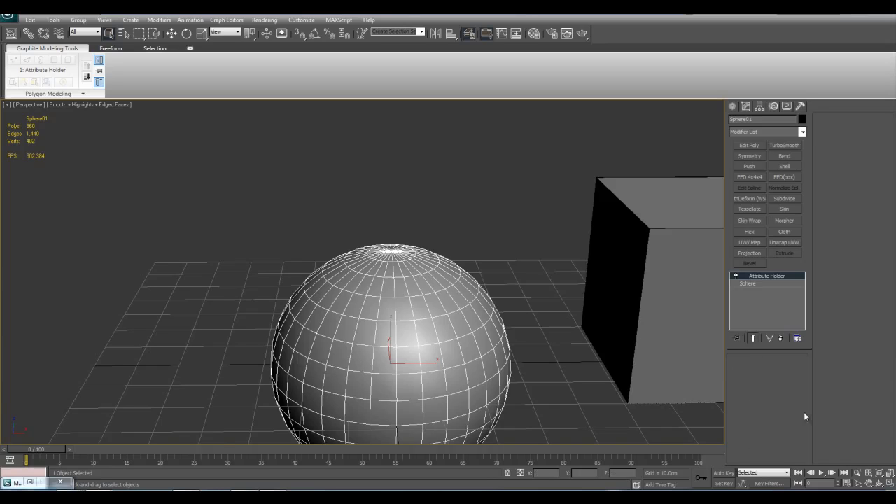
{"action": "key", "text": "z"}
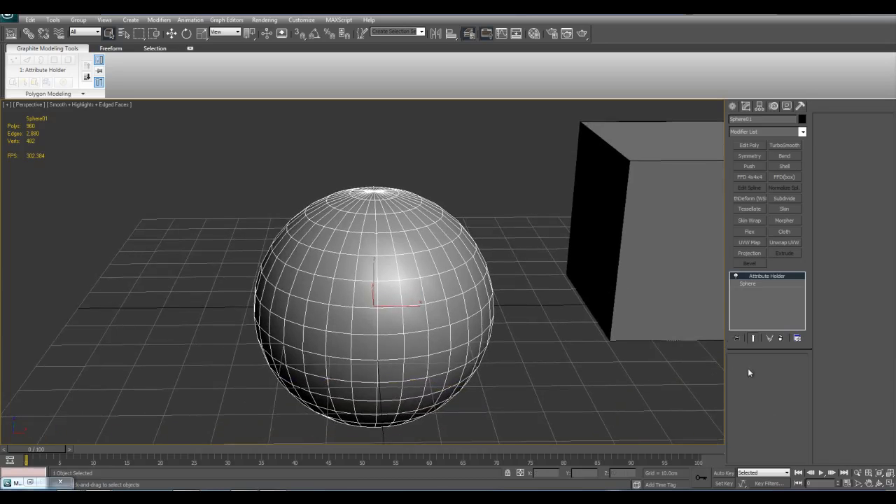
{"action": "middle_click_drag", "start_coordinate": [664, 369], "coordinate": [588, 313]}
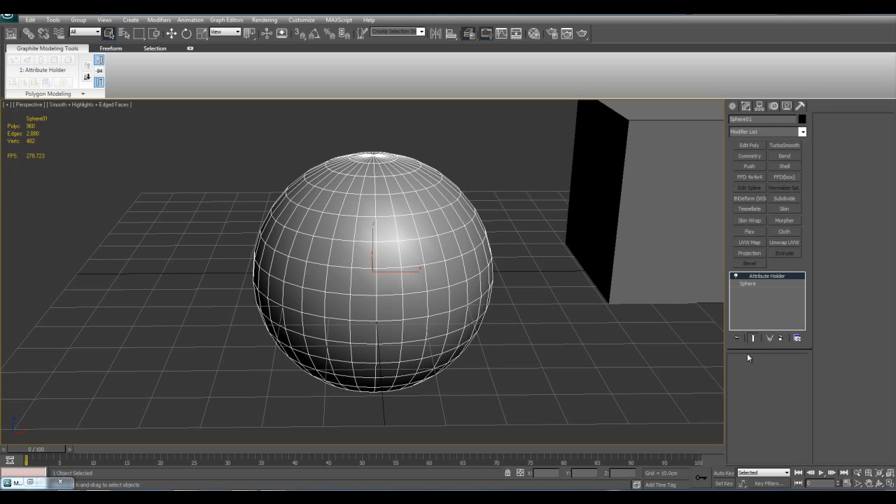
{"action": "middle_click_drag", "start_coordinate": [602, 310], "coordinate": [599, 351]}
{"action": "mouse_move", "coordinate": [607, 300]}
{"action": "middle_mouse_down"}
{"action": "mouse_move", "coordinate": [615, 290]}
{"action": "mouse_move", "coordinate": [604, 295]}
{"action": "middle_mouse_up"}
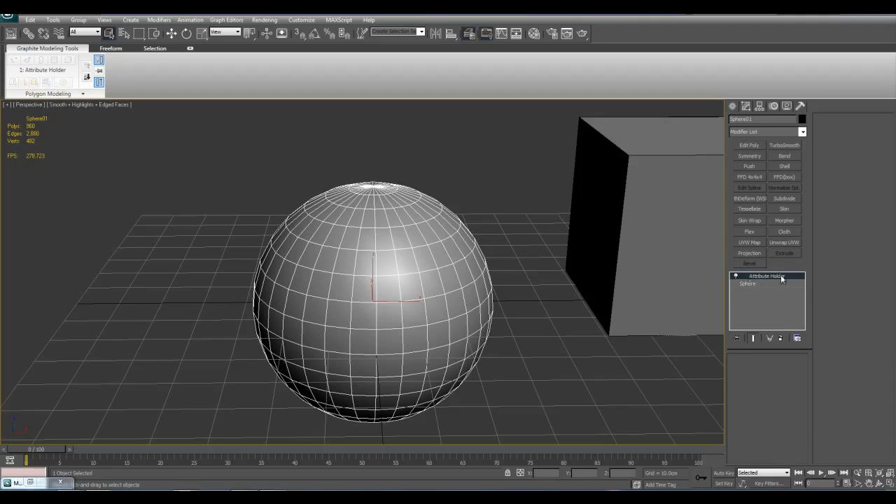
- Insert Skin and Skin Wrap modifiers between the base sphere and the Attribute Holder, and reselect the Attribute Holder
{"action": "left_click", "coordinate": [761, 285]}
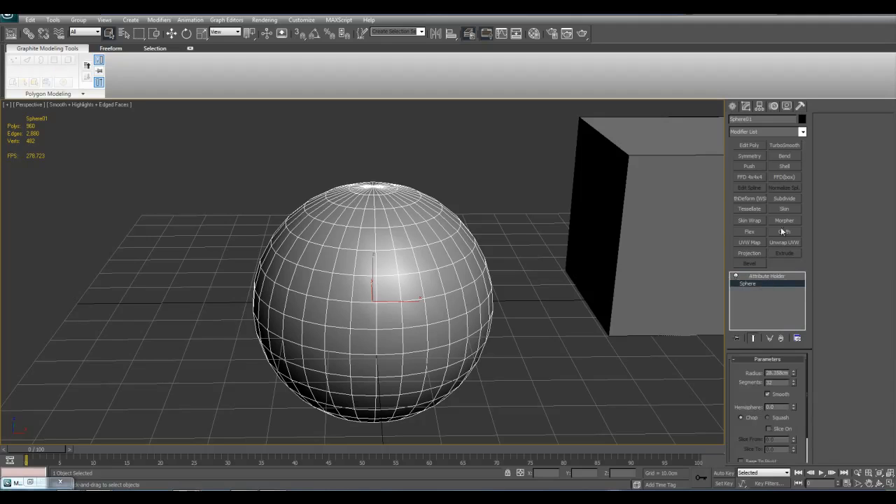
{"action": "left_click", "coordinate": [783, 209]}
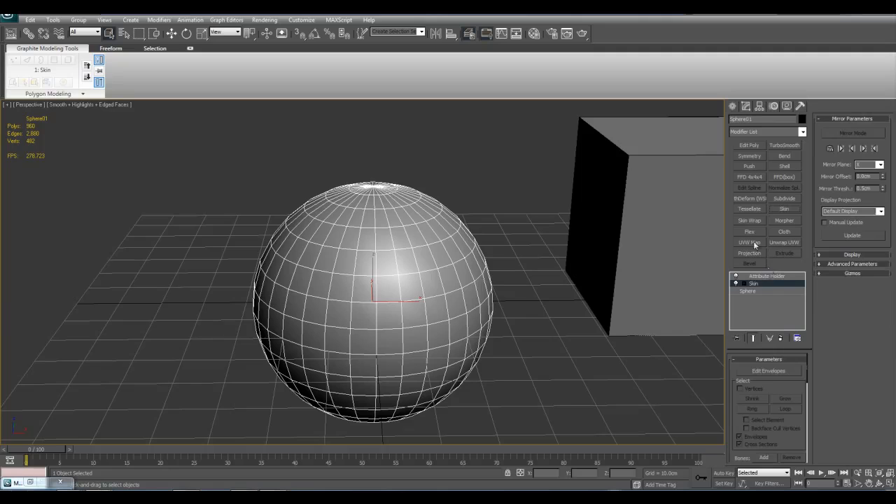
{"action": "left_click", "coordinate": [750, 221]}
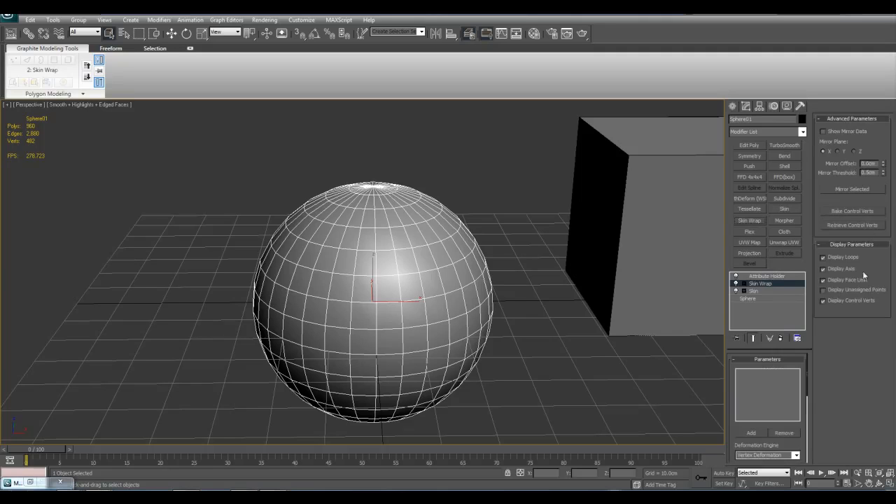
{"action": "left_click", "coordinate": [766, 277]}
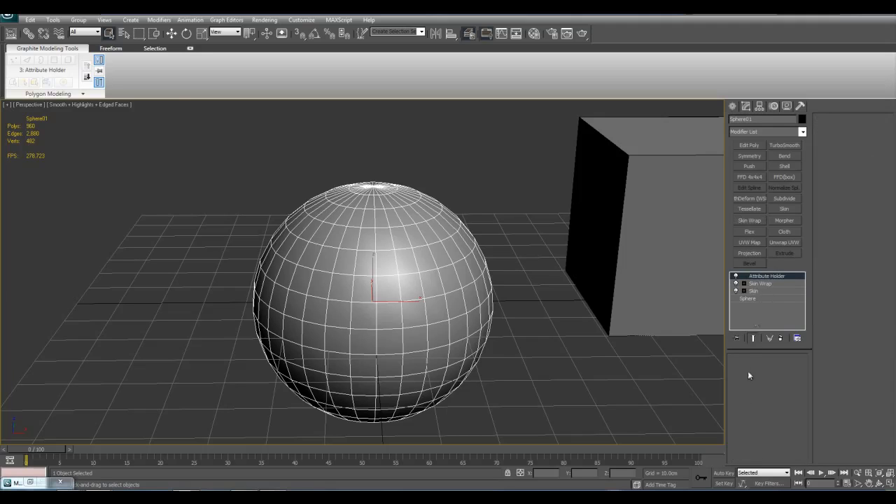
- Delete the Attribute Holder, Skin Wrap and Skin modifiers from the sphere together
{"action": "middle_click_drag", "start_coordinate": [618, 313], "coordinate": [623, 327]}
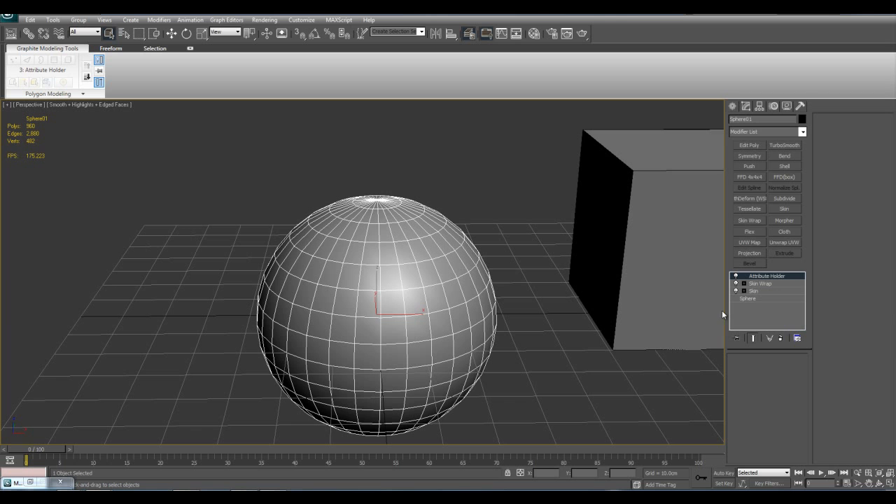
{"action": "right_click", "coordinate": [759, 294]}
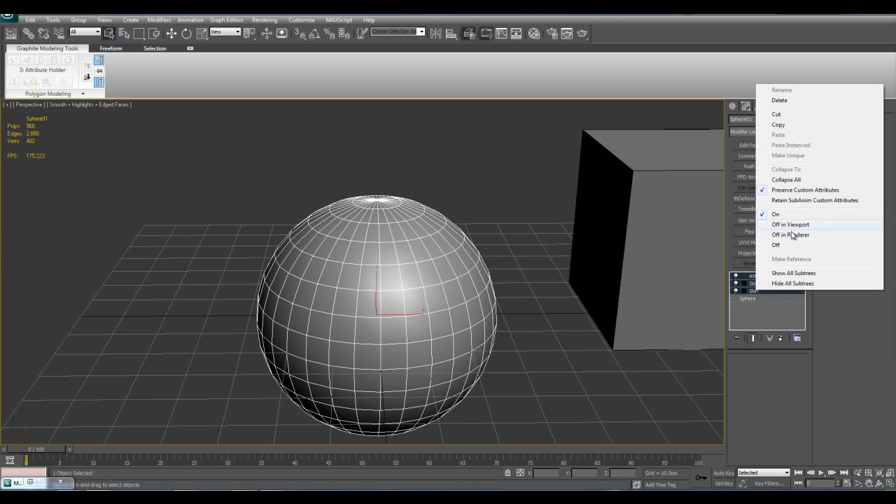
{"action": "left_click", "coordinate": [780, 100]}
- Copy the cylinder, place the copy in front of the sphere, and set its X position to 0
{"action": "middle_click_drag", "start_coordinate": [572, 249], "coordinate": [575, 270]}
{"action": "scroll", "coordinate": [574, 270], "scroll_direction": "down", "scroll_amount": 5}
{"action": "middle_click_drag", "start_coordinate": [659, 275], "coordinate": [587, 272]}
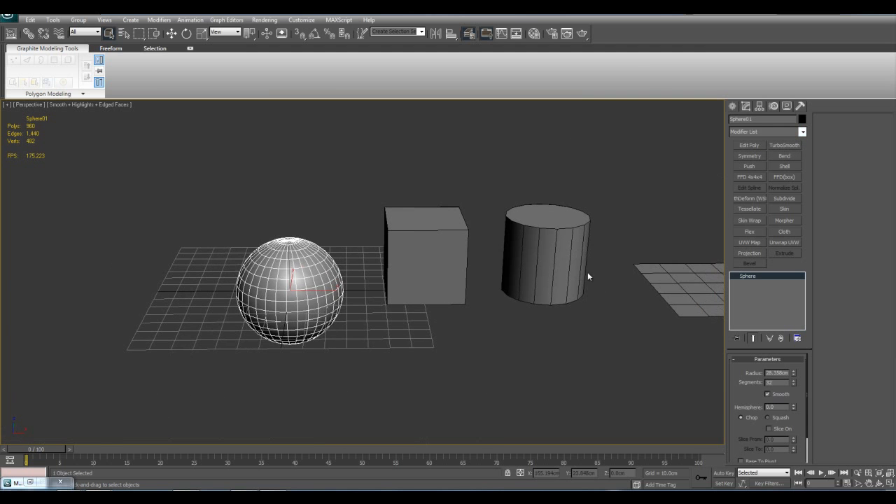
{"action": "left_click", "coordinate": [585, 272]}
{"action": "middle_click_drag", "start_coordinate": [567, 228], "coordinate": [573, 298]}
{"action": "key", "text": "w"}
{"action": "mouse_move", "coordinate": [557, 232]}
{"action": "left_mouse_down", "text": "shift"}
{"action": "mouse_move", "coordinate": [403, 365]}
{"action": "mouse_move", "coordinate": [342, 383]}
{"action": "left_mouse_up", "text": "shift"}
{"action": "left_click", "coordinate": [462, 289]}
{"action": "key", "text": "z"}
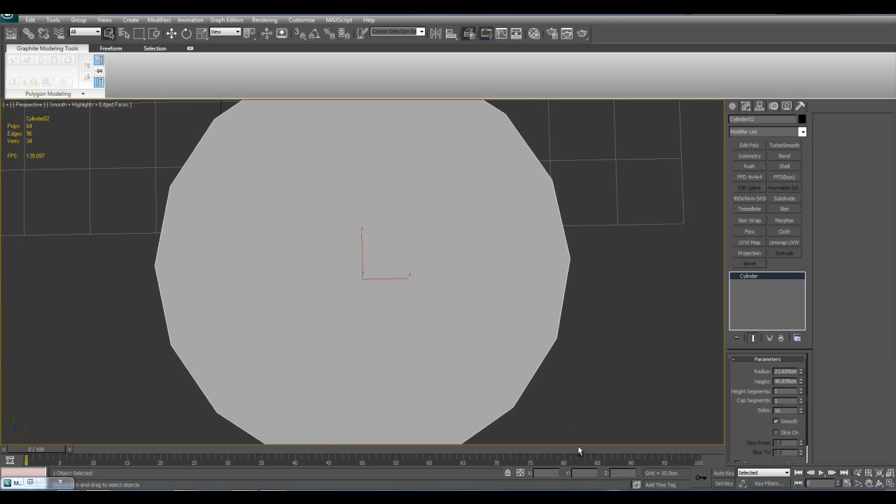
{"action": "right_click", "coordinate": [563, 474]}
{"action": "scroll", "coordinate": [540, 256], "scroll_direction": "down", "scroll_amount": 8}
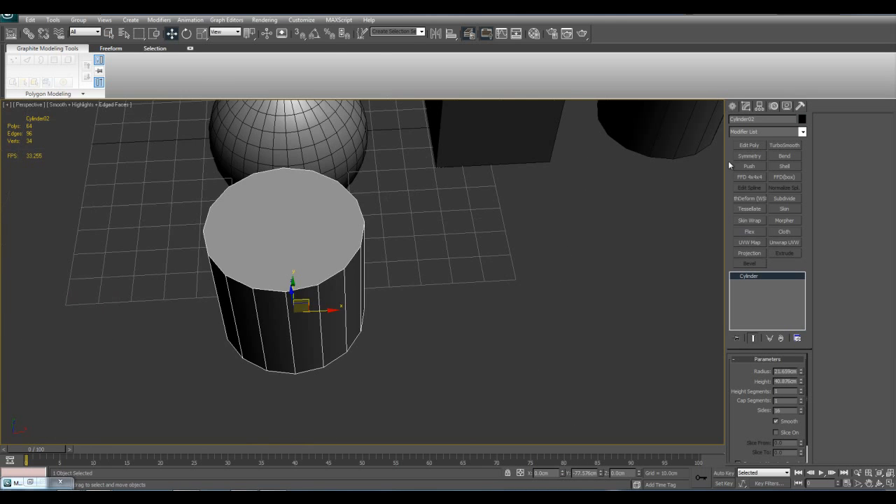
- Increase the copied cylinder's height to about 149 cm and its height segments to 11
{"action": "middle_click_drag", "start_coordinate": [561, 340], "coordinate": [606, 307], "text": "alt"}
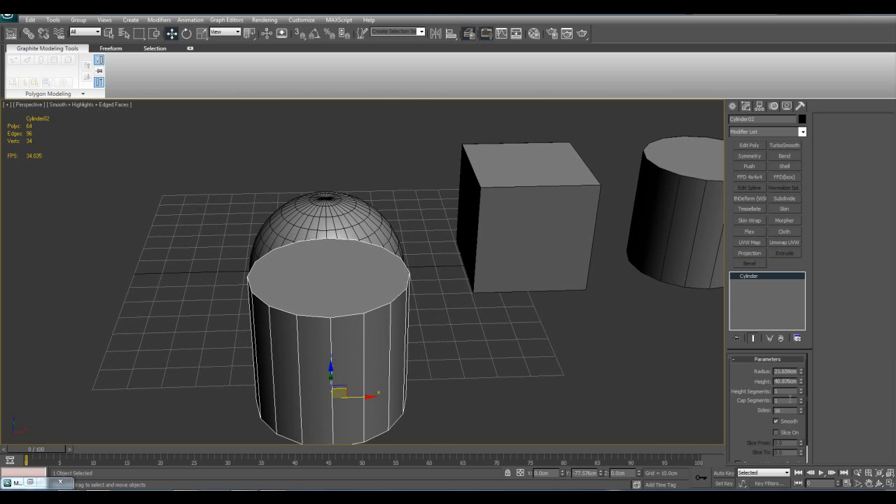
{"action": "left_click_drag", "start_coordinate": [801, 383], "coordinate": [799, 315]}
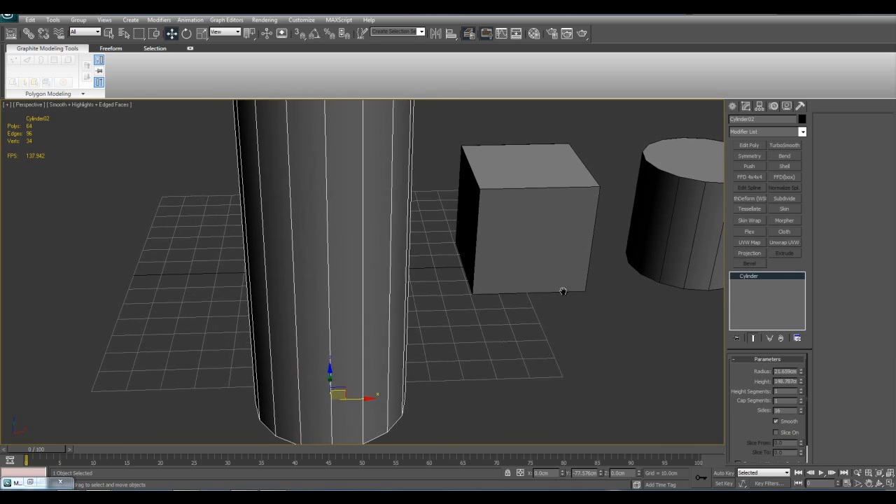
{"action": "scroll", "coordinate": [563, 293], "scroll_direction": "down", "scroll_amount": 5}
{"action": "middle_click_drag", "start_coordinate": [522, 327], "coordinate": [528, 324], "text": "alt"}
{"action": "scroll", "coordinate": [529, 324], "scroll_direction": "up", "scroll_amount": 2}
{"action": "middle_click_drag", "start_coordinate": [627, 323], "coordinate": [625, 354]}
{"action": "scroll", "coordinate": [625, 354], "scroll_direction": "down", "scroll_amount": 2}
{"action": "left_click_drag", "start_coordinate": [802, 390], "coordinate": [802, 388]}
{"action": "middle_click_drag", "start_coordinate": [611, 325], "coordinate": [607, 302], "text": "alt"}
- Add a Bend modifier to the tall cylinder and set its bend angle to 106
{"action": "left_click", "coordinate": [802, 132]}
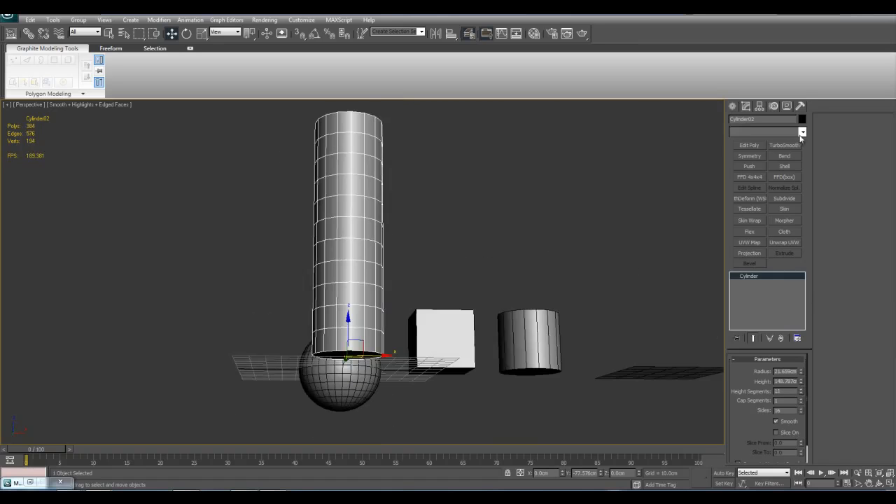
{"action": "left_click", "coordinate": [750, 261]}
{"action": "middle_click_drag", "start_coordinate": [644, 254], "coordinate": [500, 299], "text": "alt"}
{"action": "scroll", "coordinate": [514, 268], "scroll_direction": "up", "scroll_amount": 3}
{"action": "scroll", "coordinate": [503, 297], "scroll_direction": "down", "scroll_amount": 3}
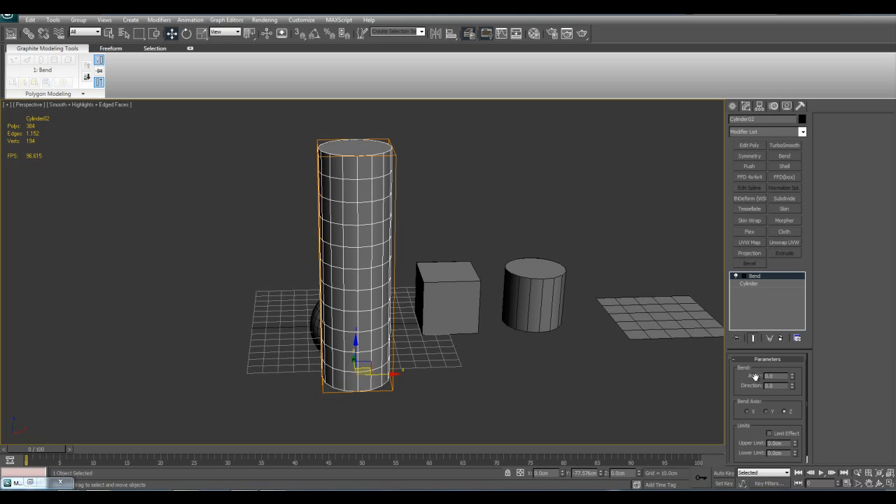
{"action": "left_click_drag", "start_coordinate": [791, 378], "coordinate": [818, 276]}
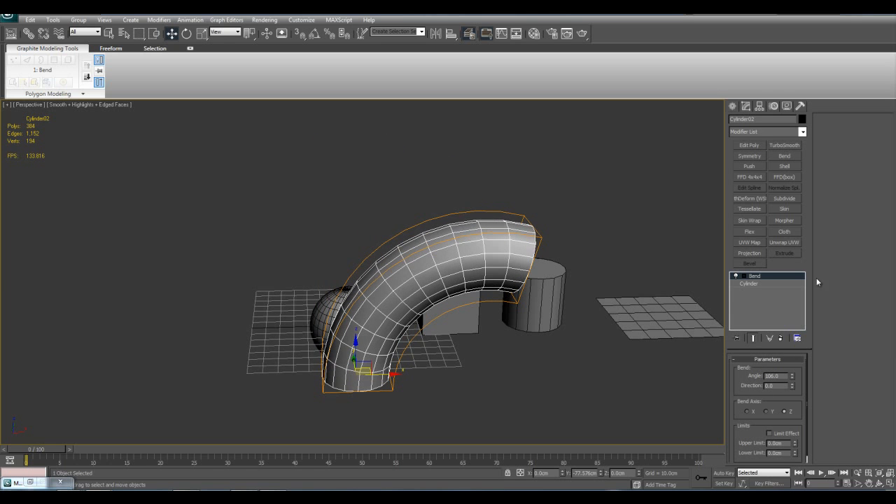
- Try changing the bend direction and the X and Y bend axes, and return the axis to Z
{"action": "left_click_drag", "start_coordinate": [792, 386], "coordinate": [782, 358]}
{"action": "scroll", "coordinate": [755, 418], "scroll_direction": "down", "scroll_amount": 1}
{"action": "left_click", "coordinate": [755, 406]}
{"action": "left_click", "coordinate": [767, 404]}
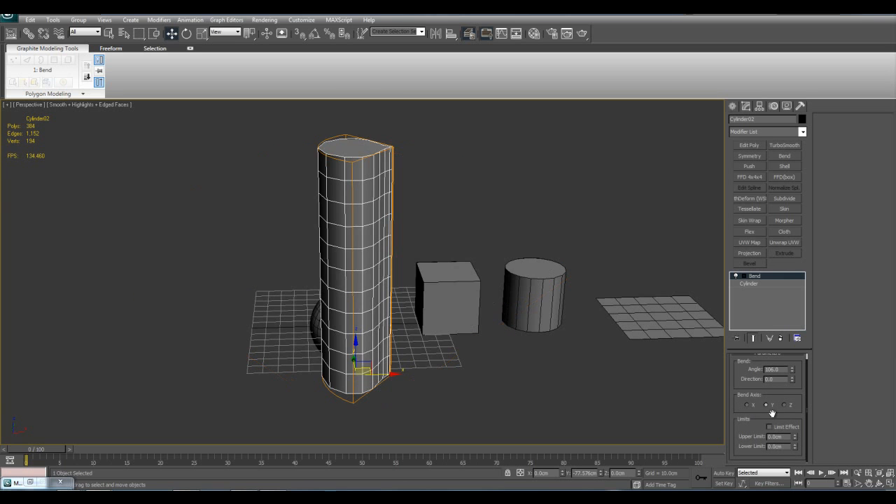
{"action": "left_click", "coordinate": [786, 405]}
- Compare the X and Y bend axes again from other angles, and restore the Z axis
{"action": "key", "text": "z"}
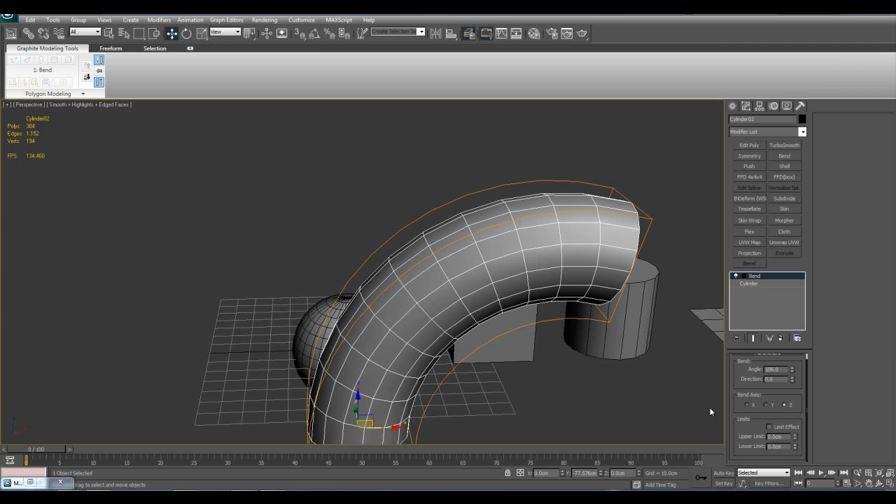
{"action": "left_click", "coordinate": [748, 406]}
{"action": "scroll", "coordinate": [533, 329], "scroll_direction": "down", "scroll_amount": 5}
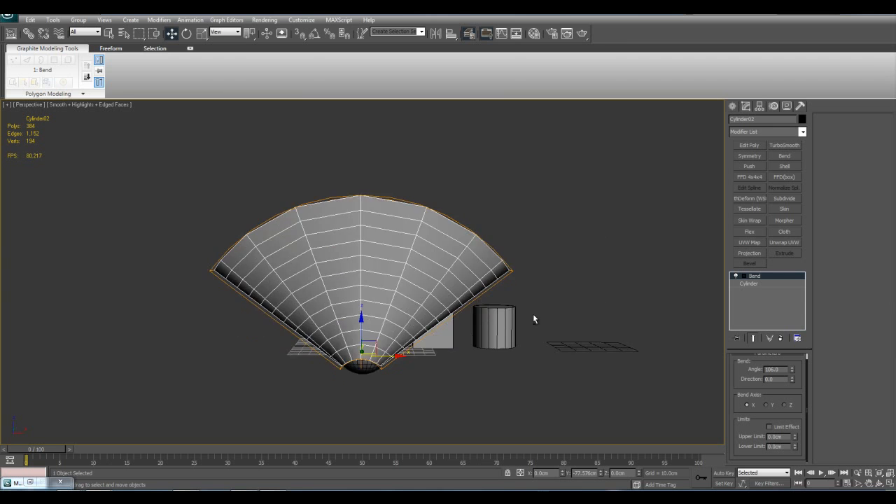
{"action": "key", "text": "z"}
{"action": "scroll", "coordinate": [522, 330], "scroll_direction": "down", "scroll_amount": 5}
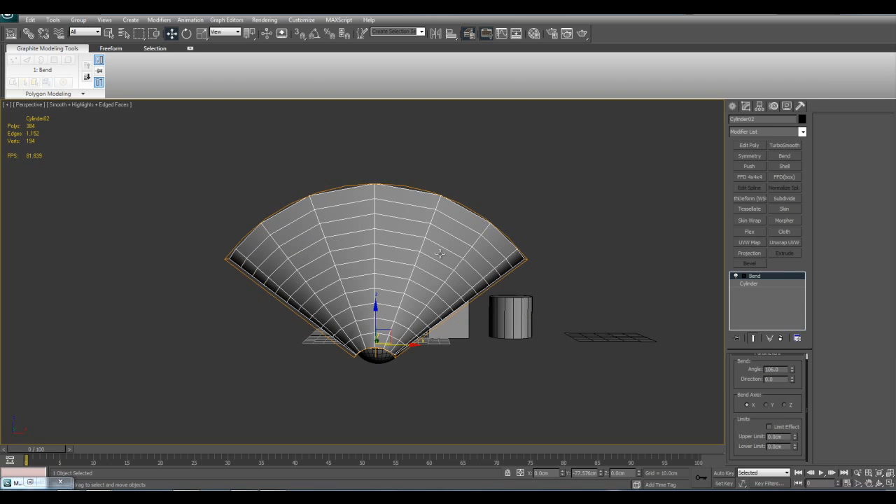
{"action": "middle_click_drag", "start_coordinate": [359, 343], "coordinate": [360, 342]}
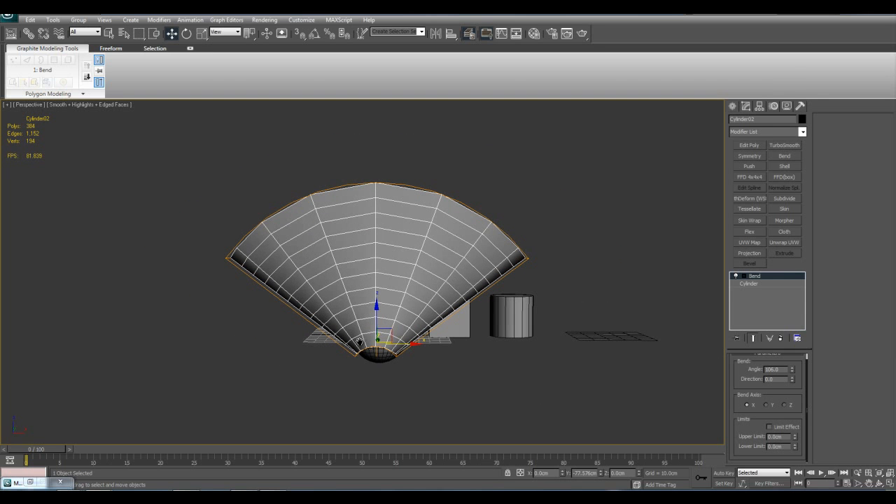
{"action": "left_click", "coordinate": [768, 405]}
{"action": "middle_click_drag", "start_coordinate": [510, 355], "coordinate": [697, 367], "text": "alt"}
{"action": "left_click", "coordinate": [787, 406]}
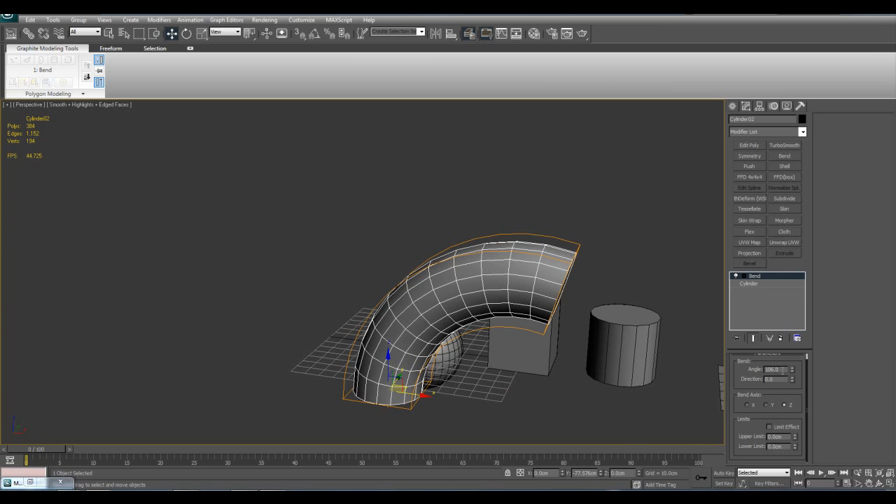
- Set the cylinder's bend angle to 90
{"action": "middle_click_drag", "start_coordinate": [533, 308], "coordinate": [445, 279], "text": "alt"}
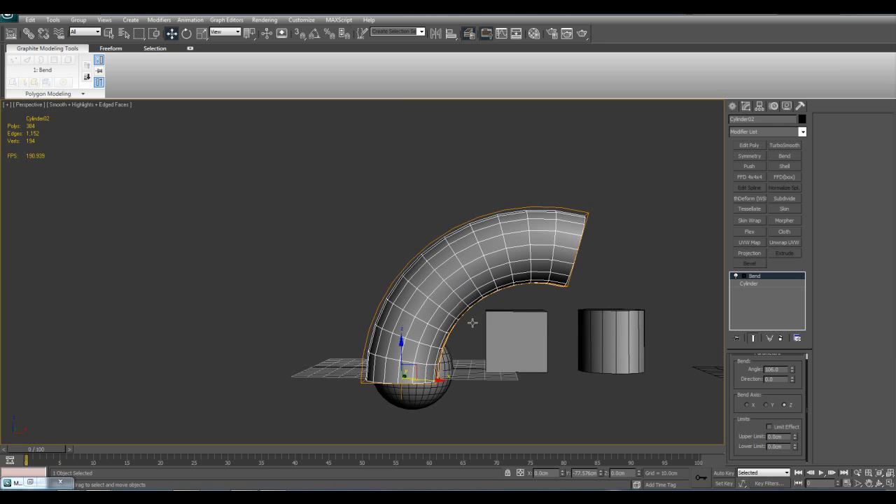
{"action": "type", "text": "90"}
{"action": "key", "text": "Return"}
{"action": "middle_click_drag", "start_coordinate": [574, 338], "coordinate": [513, 314]}
- Delete the Bend modifier from the tall cylinder
{"action": "key", "text": "q"}
{"action": "left_click", "coordinate": [548, 355]}
{"action": "left_click", "coordinate": [405, 255]}
{"action": "key", "text": "z"}
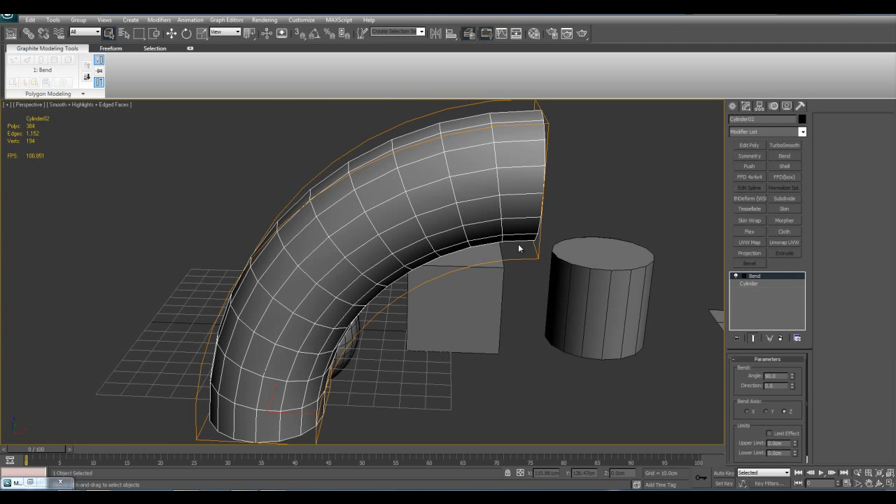
{"action": "right_click", "coordinate": [754, 276]}
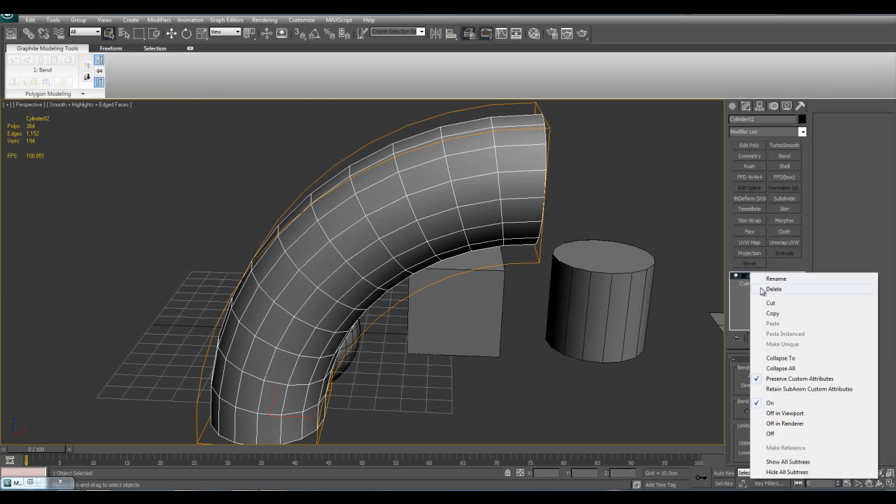
{"action": "left_click", "coordinate": [760, 289]}
{"action": "middle_click_drag", "start_coordinate": [655, 212], "coordinate": [662, 238]}
- Add an Edit Poly modifier to the tall cylinder and enter vertex editing with see-through display
{"action": "left_click", "coordinate": [751, 145]}
{"action": "key", "text": "z"}
{"action": "left_click", "coordinate": [737, 276]}
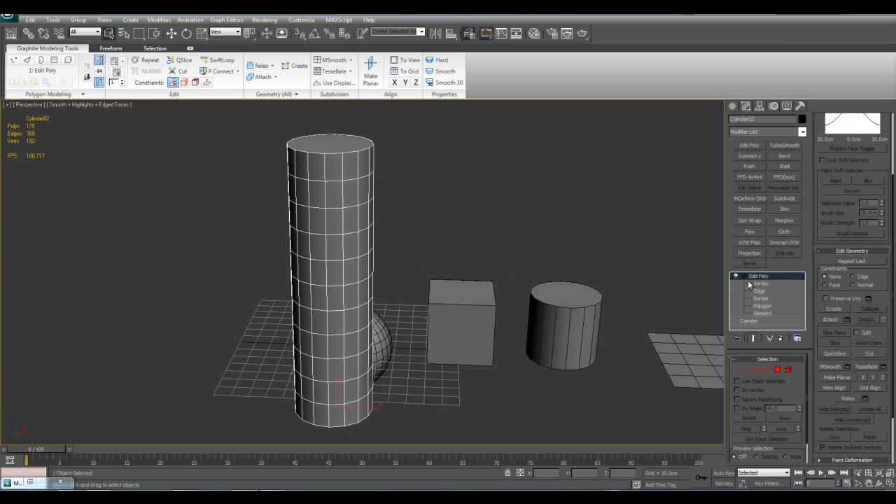
{"action": "left_click", "coordinate": [749, 283]}
{"action": "middle_click_drag", "start_coordinate": [501, 280], "coordinate": [483, 227], "text": "alt"}
{"action": "key", "text": "alt+x"}
{"action": "middle_click_drag", "start_coordinate": [425, 204], "coordinate": [452, 231]}
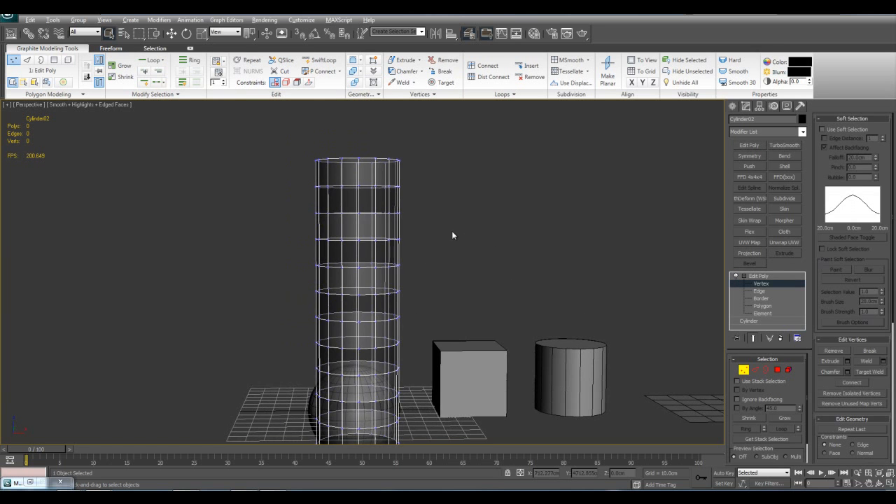
- Select the rings of vertical edges in the cylinder's upper five bands and connect them with 2 segments
{"action": "key", "text": "2"}
{"action": "left_click_drag", "start_coordinate": [380, 278], "coordinate": [414, 281]}
{"action": "left_click_drag", "start_coordinate": [381, 250], "coordinate": [410, 255], "text": "ctrl"}
{"action": "left_click_drag", "start_coordinate": [381, 225], "coordinate": [417, 208], "text": "ctrl"}
{"action": "left_click_drag", "start_coordinate": [396, 173], "coordinate": [436, 181], "text": "ctrl"}
{"action": "key", "text": "alt+x"}
{"action": "key", "text": "alt+r"}
{"action": "key", "text": "ctrl+shift+e"}
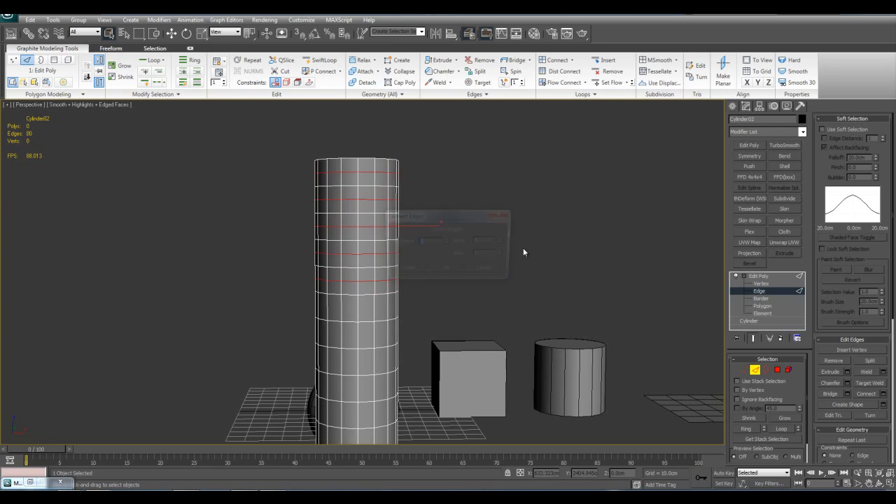
{"action": "type", "text": "2"}
{"action": "left_click", "coordinate": [456, 267]}
- Select all vertices in the densely segmented upper section of the cylinder, using the front view
{"action": "key", "text": "1"}
{"action": "scroll", "coordinate": [514, 258], "scroll_direction": "up", "scroll_amount": 3}
{"action": "mouse_move", "coordinate": [512, 257]}
{"action": "middle_mouse_down"}
{"action": "mouse_move", "coordinate": [526, 266]}
{"action": "mouse_move", "coordinate": [515, 254]}
{"action": "middle_mouse_up"}
{"action": "key", "text": "alt+x"}
{"action": "middle_click_drag", "start_coordinate": [436, 252], "coordinate": [422, 204], "text": "alt"}
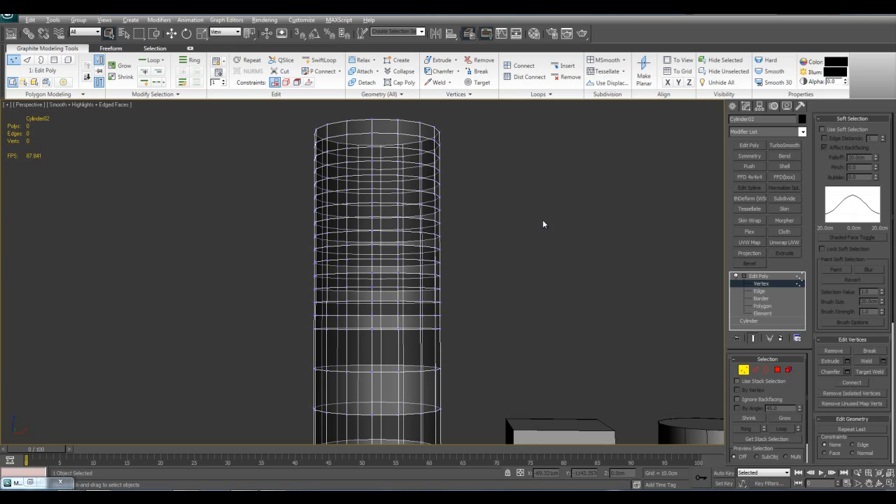
{"action": "middle_click_drag", "start_coordinate": [543, 222], "coordinate": [540, 249], "text": "alt"}
{"action": "key", "text": "alt+w"}
{"action": "middle_click_drag", "start_coordinate": [538, 168], "coordinate": [554, 206]}
{"action": "scroll", "coordinate": [564, 205], "scroll_direction": "down", "scroll_amount": 3}
{"action": "middle_click_drag", "start_coordinate": [546, 124], "coordinate": [543, 204]}
{"action": "scroll", "coordinate": [544, 204], "scroll_direction": "up", "scroll_amount": 4}
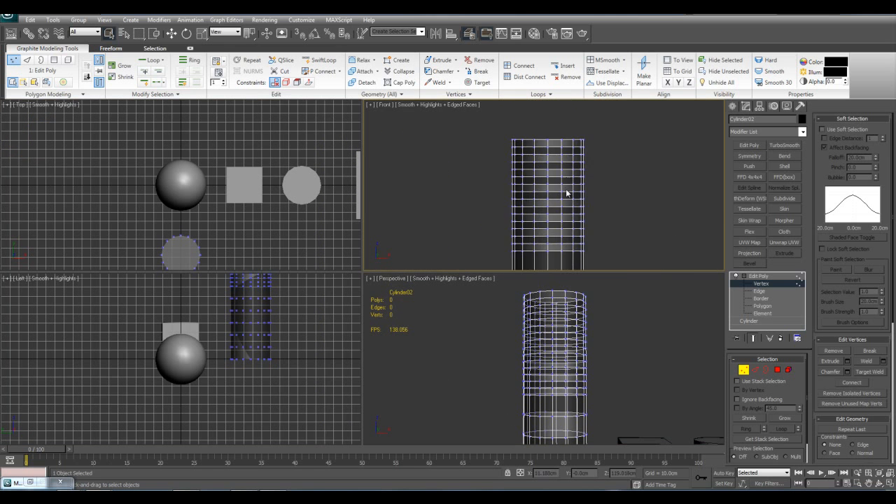
{"action": "mouse_move", "coordinate": [571, 336]}
{"action": "middle_mouse_down", "text": "alt"}
{"action": "mouse_move", "coordinate": [575, 303]}
{"action": "mouse_move", "coordinate": [590, 364]}
{"action": "mouse_move", "coordinate": [586, 333]}
{"action": "middle_mouse_up", "text": "alt"}
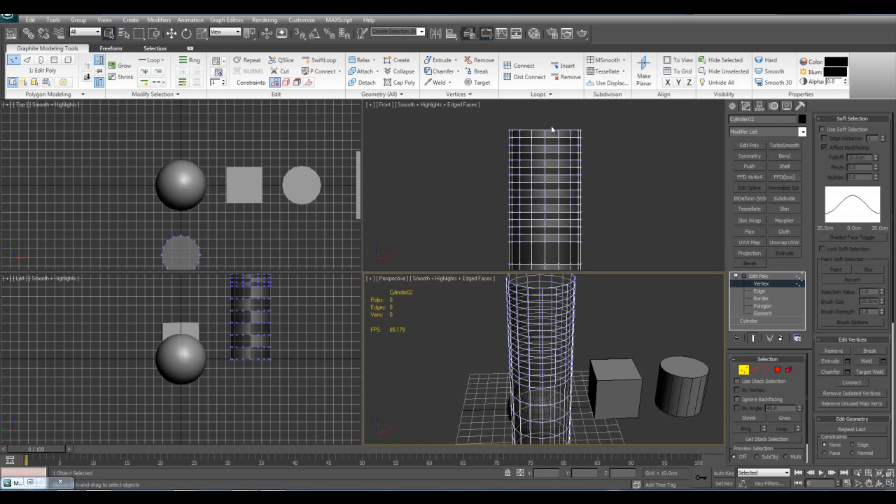
{"action": "middle_click_drag", "start_coordinate": [552, 130], "coordinate": [550, 135]}
{"action": "left_click_drag", "start_coordinate": [476, 119], "coordinate": [604, 249]}
{"action": "middle_click", "coordinate": [607, 347]}
{"action": "key", "text": "alt+w"}
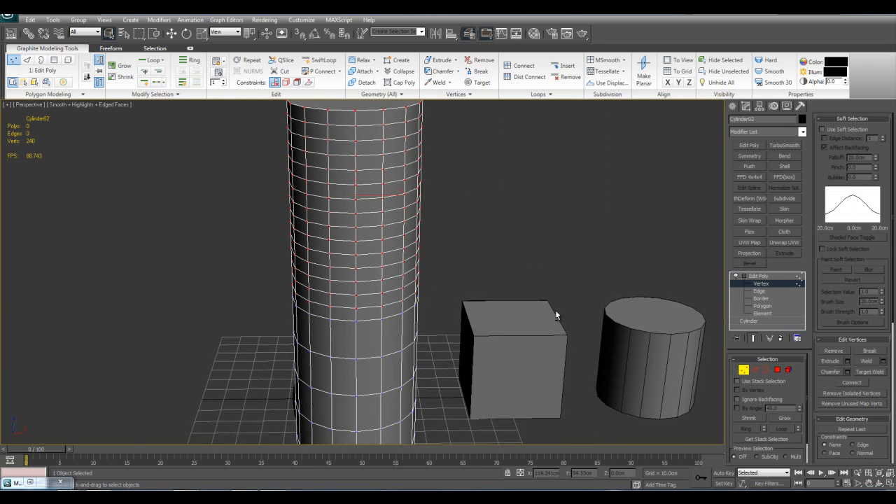
{"action": "middle_click_drag", "start_coordinate": [644, 251], "coordinate": [649, 269]}
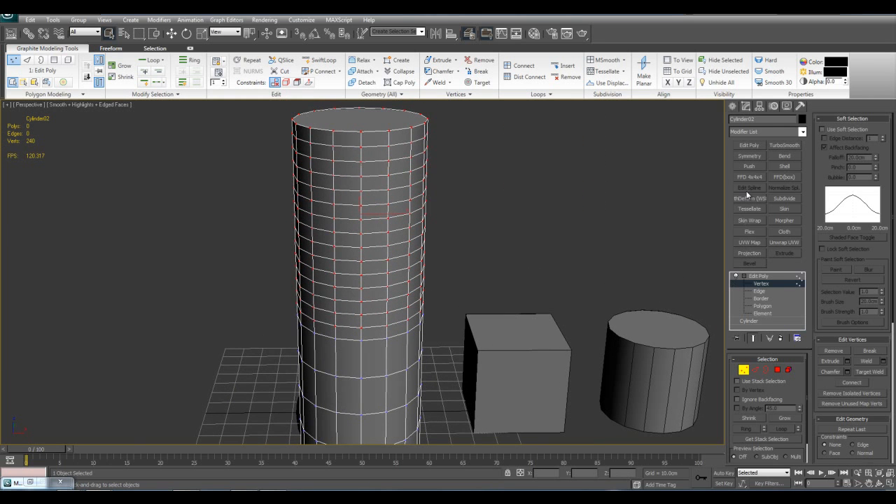
- Apply a Bend modifier to the selected upper vertices and set its angle to 90
{"action": "left_click", "coordinate": [803, 133]}
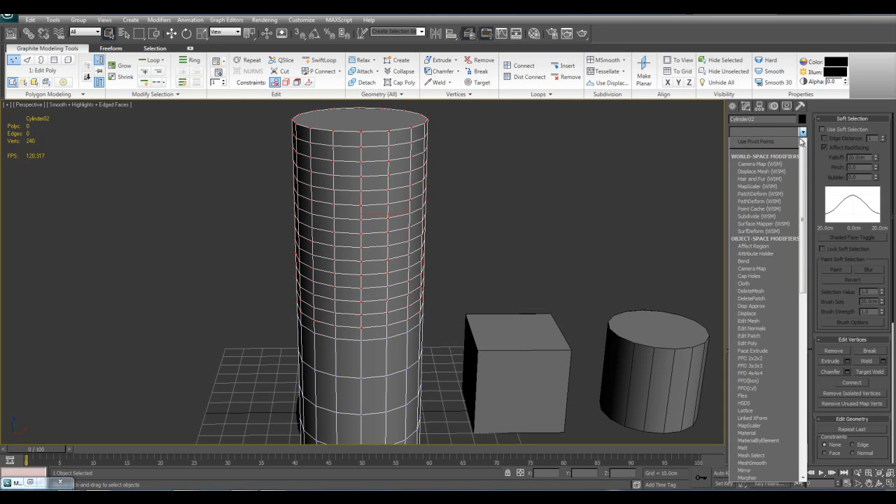
{"action": "left_click", "coordinate": [745, 260]}
{"action": "middle_click_drag", "start_coordinate": [608, 255], "coordinate": [650, 296]}
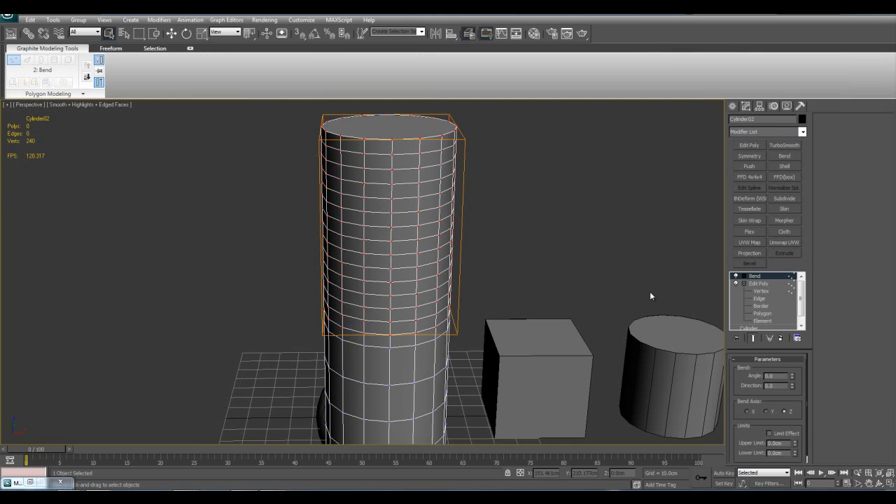
{"action": "middle_click_drag", "start_coordinate": [548, 275], "coordinate": [539, 238], "text": "alt"}
{"action": "type", "text": "90"}
{"action": "key", "text": "Return"}
- Try lowering the bend's center along Z toward the base of the bent section
{"action": "scroll", "coordinate": [448, 280], "scroll_direction": "down", "scroll_amount": 5}
{"action": "scroll", "coordinate": [448, 280], "scroll_direction": "up", "scroll_amount": 5}
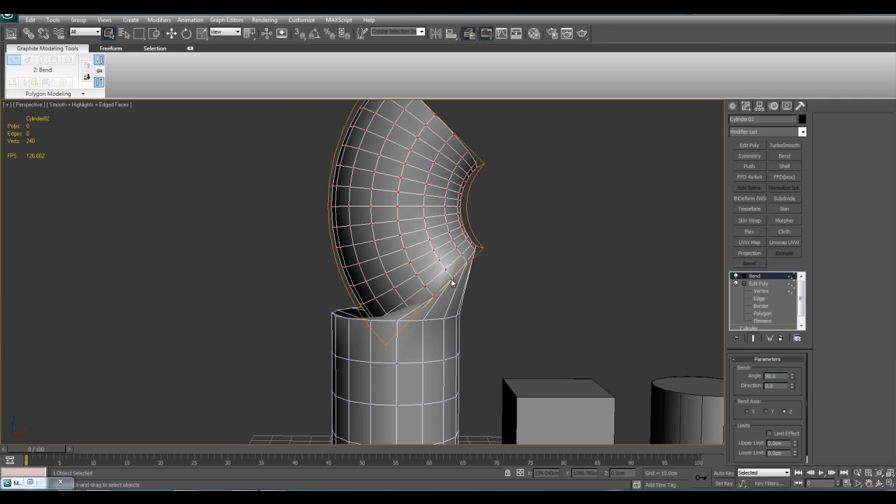
{"action": "middle_click_drag", "start_coordinate": [433, 263], "coordinate": [484, 271], "text": "alt"}
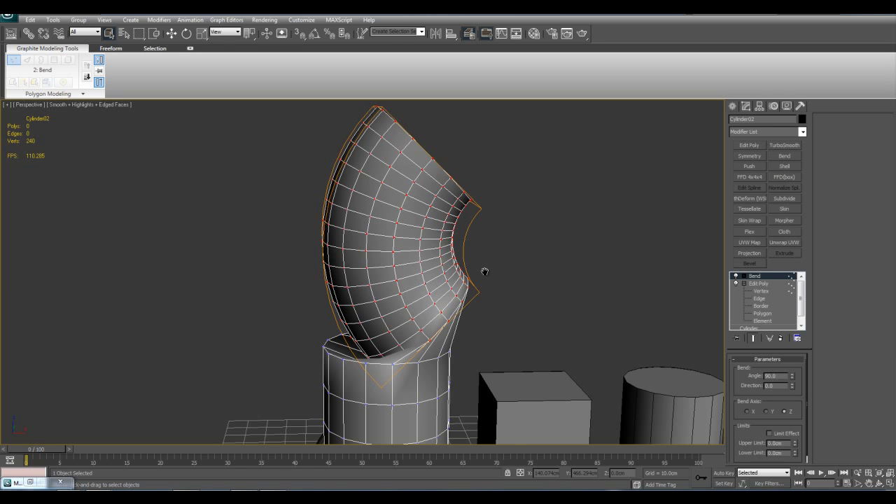
{"action": "middle_click_drag", "start_coordinate": [477, 266], "coordinate": [437, 281], "text": "alt"}
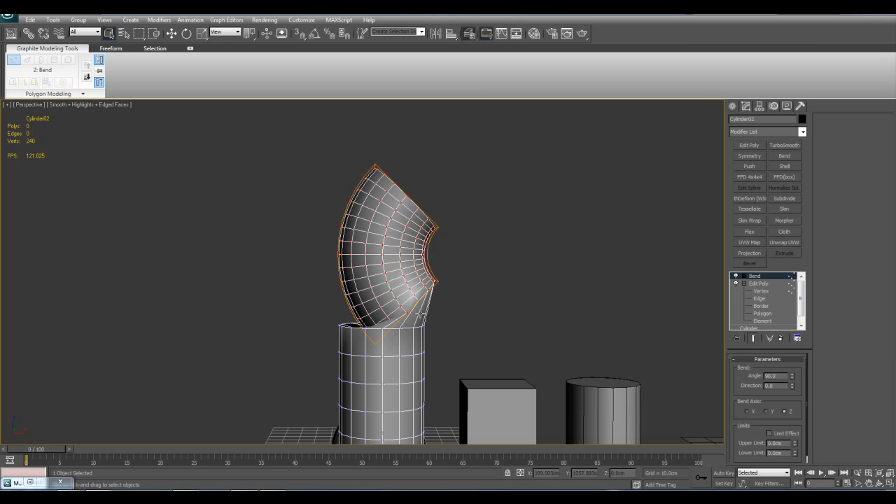
{"action": "middle_click_drag", "start_coordinate": [516, 267], "coordinate": [537, 286], "text": "alt"}
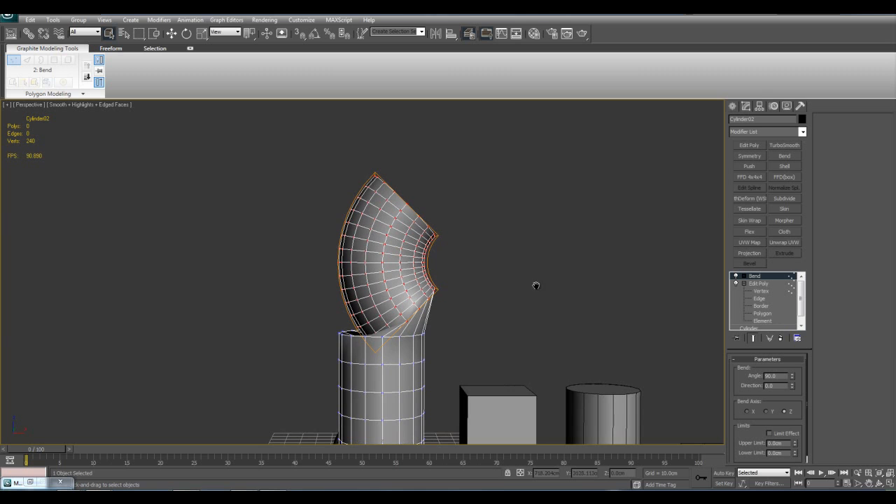
{"action": "left_click", "coordinate": [743, 276]}
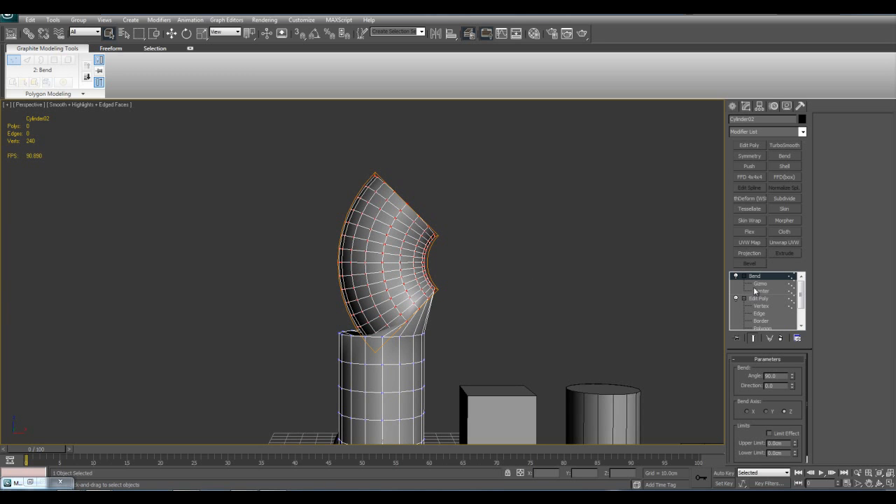
{"action": "left_click", "coordinate": [758, 284]}
{"action": "left_click", "coordinate": [761, 291]}
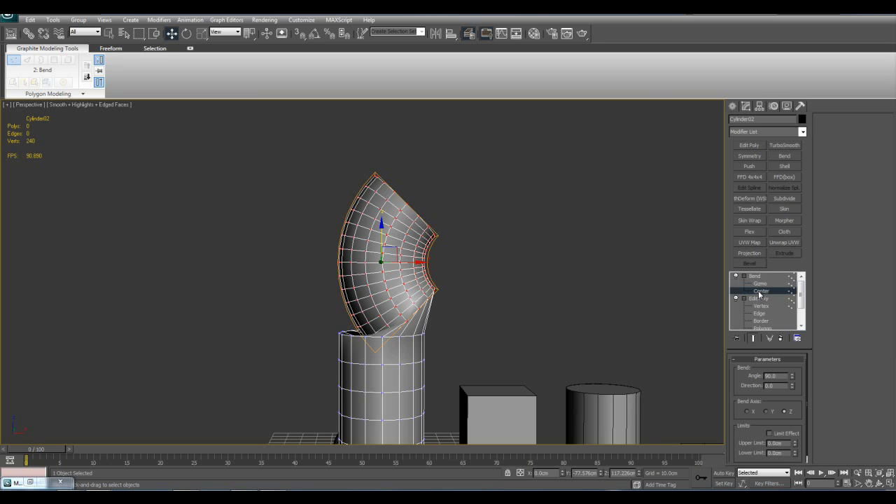
{"action": "scroll", "coordinate": [378, 228], "scroll_direction": "up", "scroll_amount": 3}
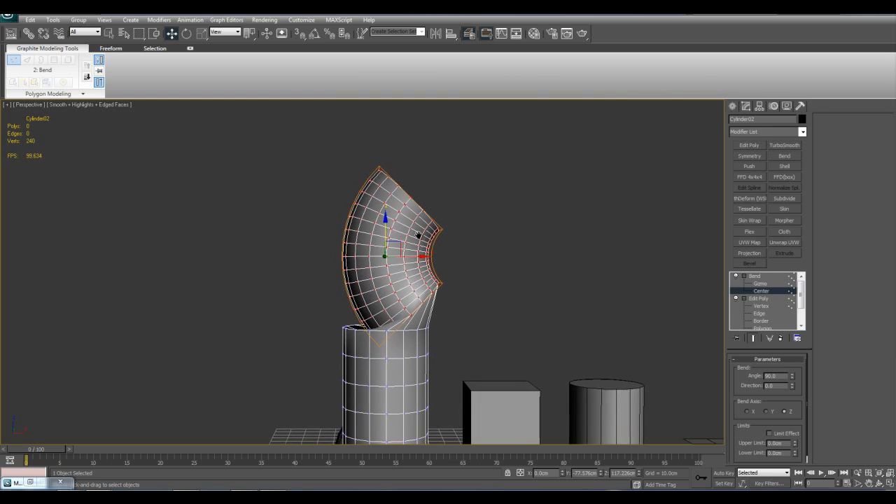
{"action": "left_click_drag", "start_coordinate": [397, 215], "coordinate": [406, 309]}
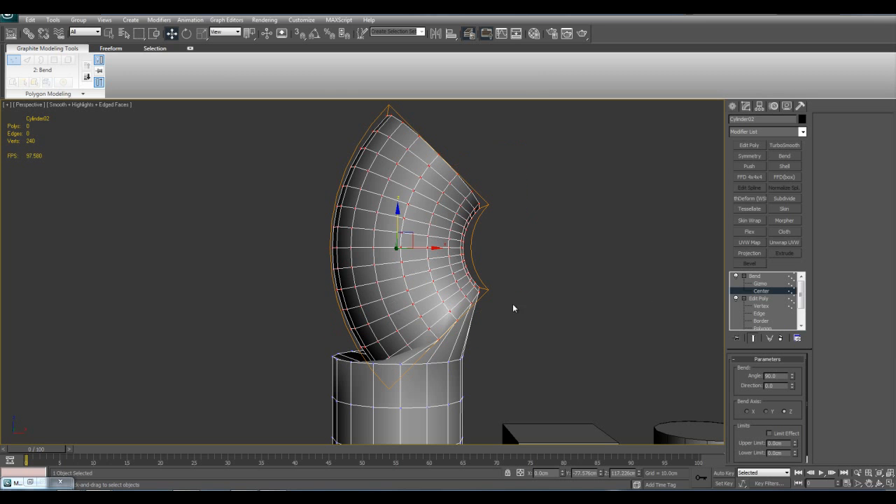
- Try moving the bend's gizmo down along Z, and cancel the move
{"action": "left_click", "coordinate": [760, 283]}
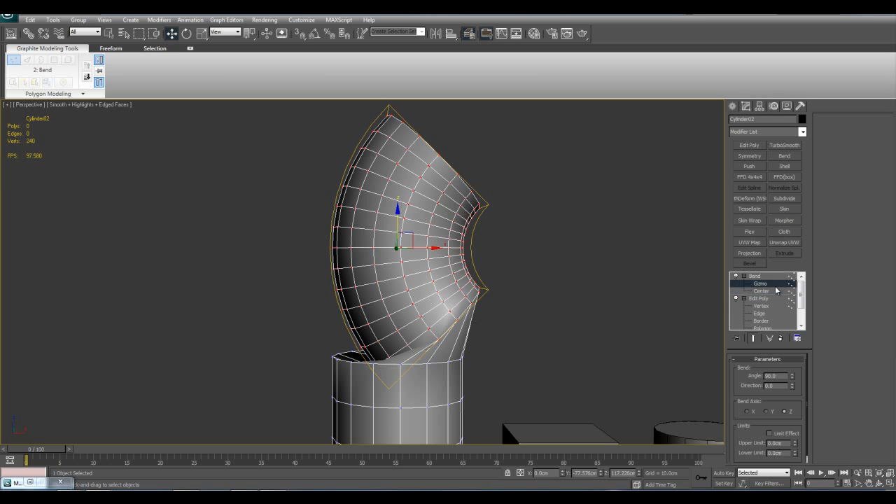
{"action": "left_click_drag", "start_coordinate": [400, 222], "coordinate": [395, 307]}
{"action": "right_click", "coordinate": [395, 308]}
{"action": "middle_click_drag", "start_coordinate": [402, 295], "coordinate": [408, 285]}
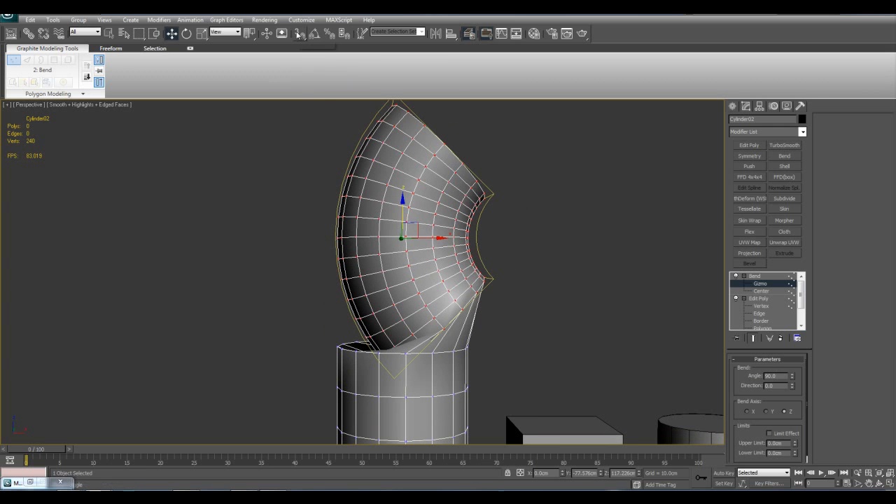
- Try moving the bend's center down to the base of the bent section with vertex snapping, and undo the move
{"action": "right_click", "coordinate": [299, 34]}
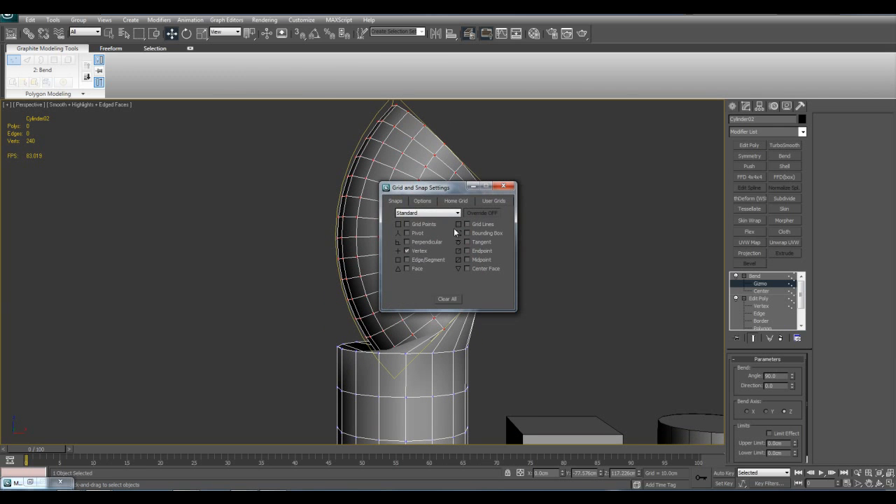
{"action": "left_click", "coordinate": [503, 187]}
{"action": "left_click", "coordinate": [761, 290]}
{"action": "middle_click_drag", "start_coordinate": [452, 247], "coordinate": [424, 235]}
{"action": "mouse_move", "coordinate": [414, 228]}
{"action": "left_mouse_down"}
{"action": "mouse_move", "coordinate": [427, 354]}
{"action": "mouse_move", "coordinate": [414, 227]}
{"action": "left_mouse_up"}
{"action": "middle_click_drag", "start_coordinate": [415, 227], "coordinate": [416, 233], "text": "alt"}
{"action": "key", "text": "ctrl+z"}
{"action": "left_click_drag", "start_coordinate": [417, 238], "coordinate": [425, 368]}
{"action": "middle_click_drag", "start_coordinate": [424, 368], "coordinate": [492, 324], "text": "alt"}
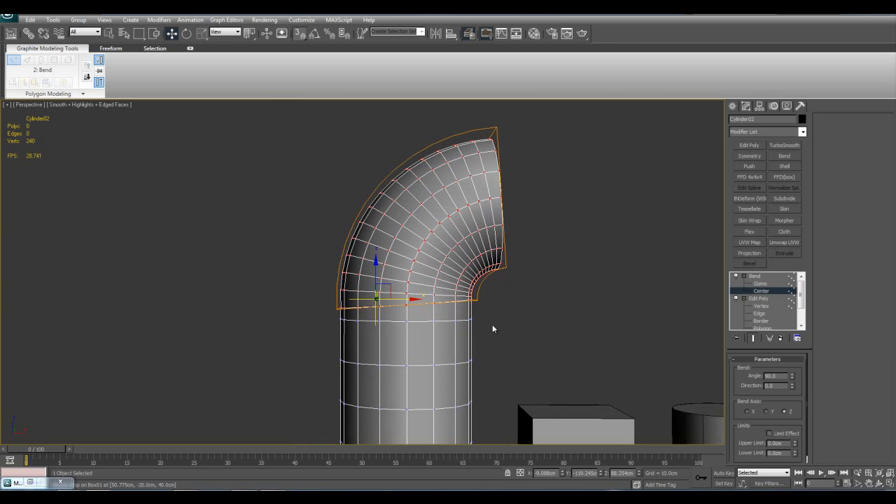
{"action": "middle_click_drag", "start_coordinate": [422, 295], "coordinate": [426, 319]}
{"action": "middle_click_drag", "start_coordinate": [522, 310], "coordinate": [538, 247]}
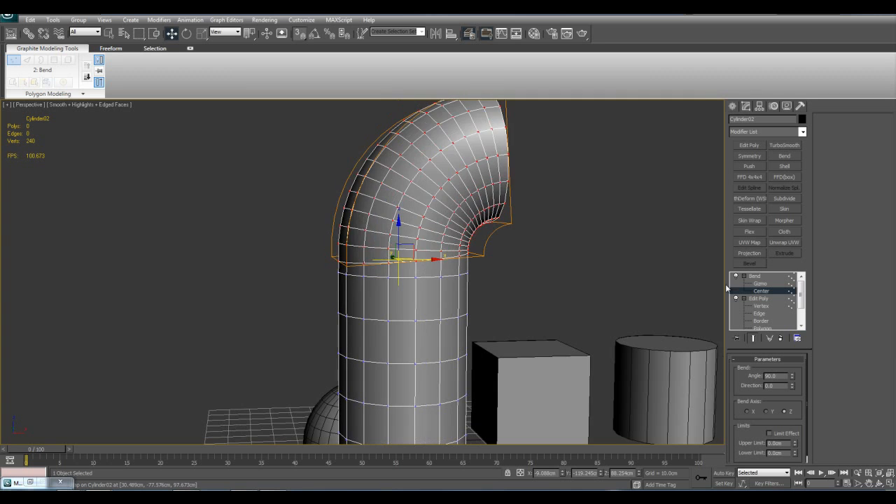
{"action": "key", "text": "ctrl+z"}
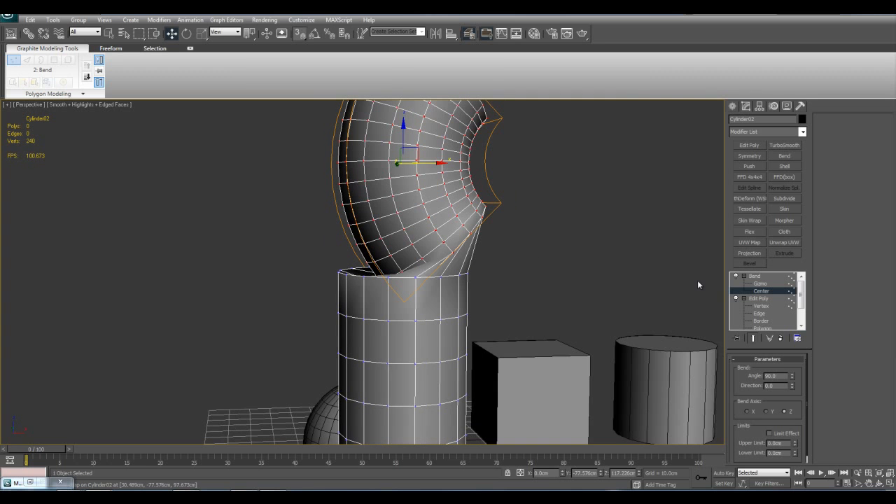
- Select one Edit Poly vertex on the ring at the base of the dense section to read its Z position
{"action": "left_click", "coordinate": [761, 306]}
{"action": "scroll", "coordinate": [520, 281], "scroll_direction": "up", "scroll_amount": 3}
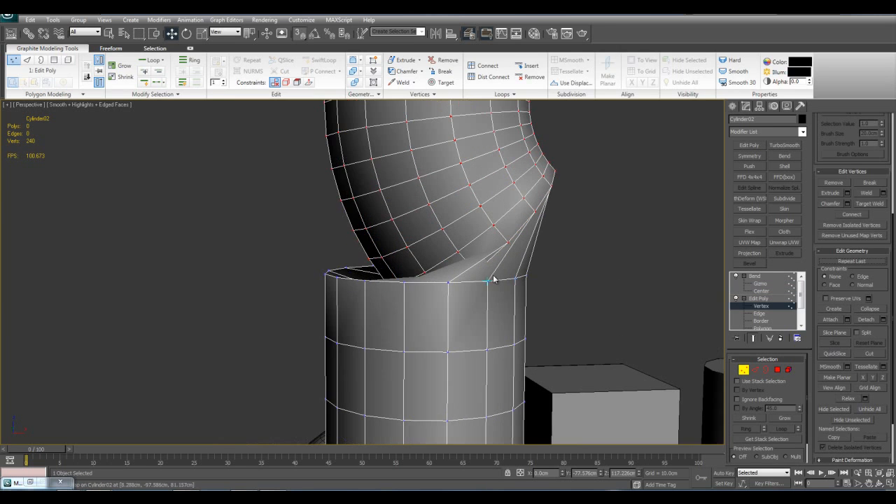
{"action": "middle_click_drag", "start_coordinate": [490, 280], "coordinate": [489, 274]}
{"action": "key", "text": "grave"}
{"action": "key", "text": "q"}
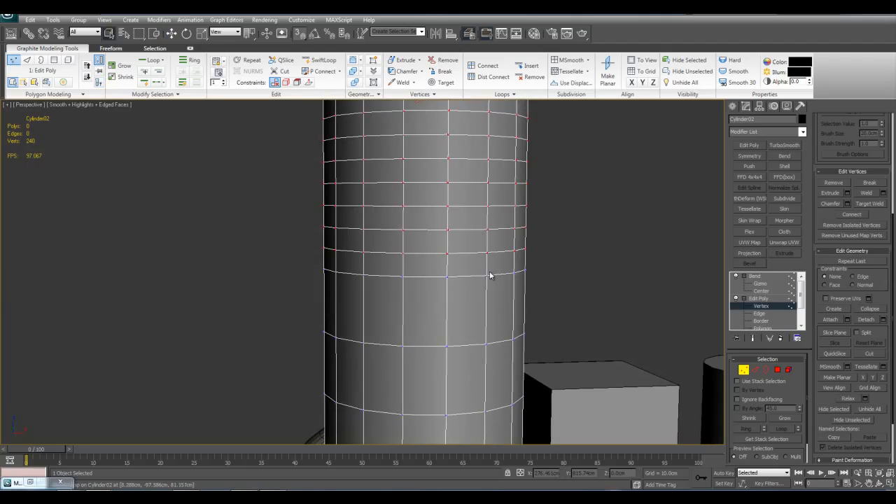
{"action": "key", "text": "w"}
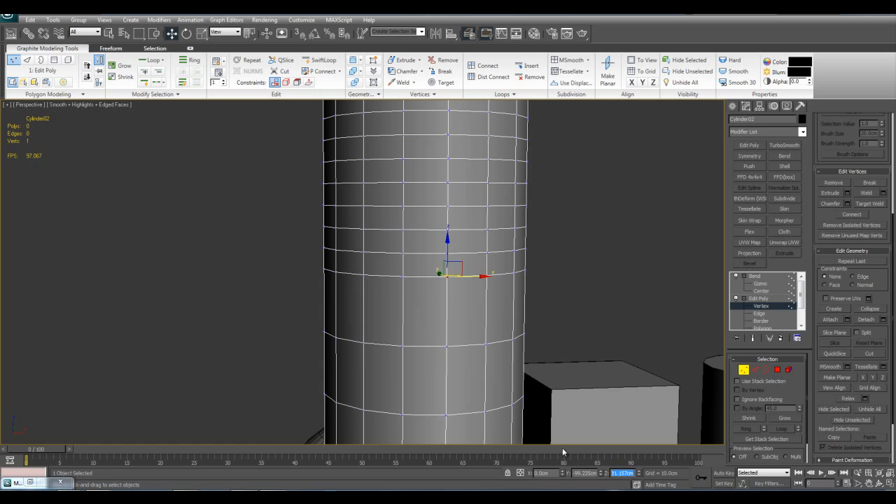
- Reselect all vertices of the cylinder's densely segmented upper section, using see-through display
{"action": "middle_click_drag", "start_coordinate": [558, 316], "coordinate": [549, 322]}
{"action": "scroll", "coordinate": [549, 322], "scroll_direction": "down", "scroll_amount": 3}
{"action": "key", "text": "q"}
{"action": "left_click", "coordinate": [546, 317]}
{"action": "scroll", "coordinate": [535, 274], "scroll_direction": "down", "scroll_amount": 3}
{"action": "key", "text": "alt+x"}
{"action": "middle_click_drag", "start_coordinate": [536, 275], "coordinate": [453, 271], "text": "alt"}
{"action": "middle_click_drag", "start_coordinate": [407, 200], "coordinate": [405, 235]}
{"action": "left_click_drag", "start_coordinate": [270, 186], "coordinate": [501, 347]}
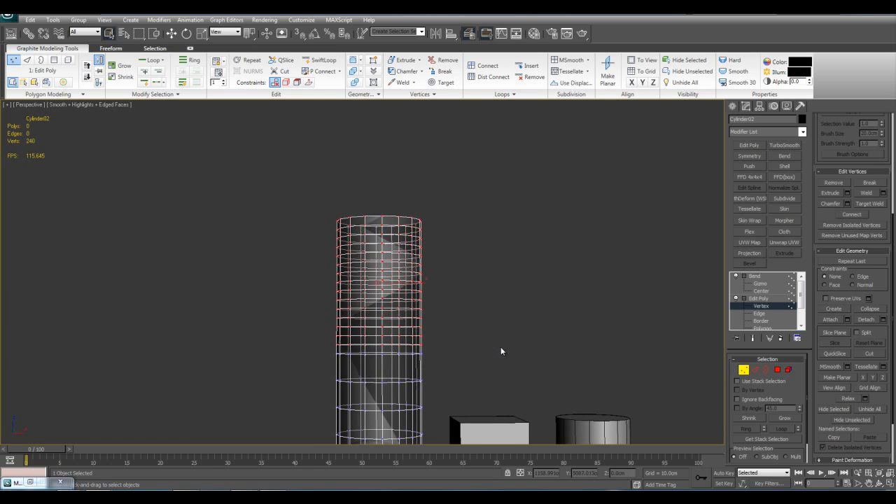
{"action": "key", "text": "alt+x"}
{"action": "middle_click_drag", "start_coordinate": [501, 346], "coordinate": [518, 345], "text": "alt"}
{"action": "scroll", "coordinate": [517, 345], "scroll_direction": "up", "scroll_amount": 2}
- Lower the Bend modifier's center along Z to the base of the bent upper section
{"action": "left_click", "coordinate": [755, 276]}
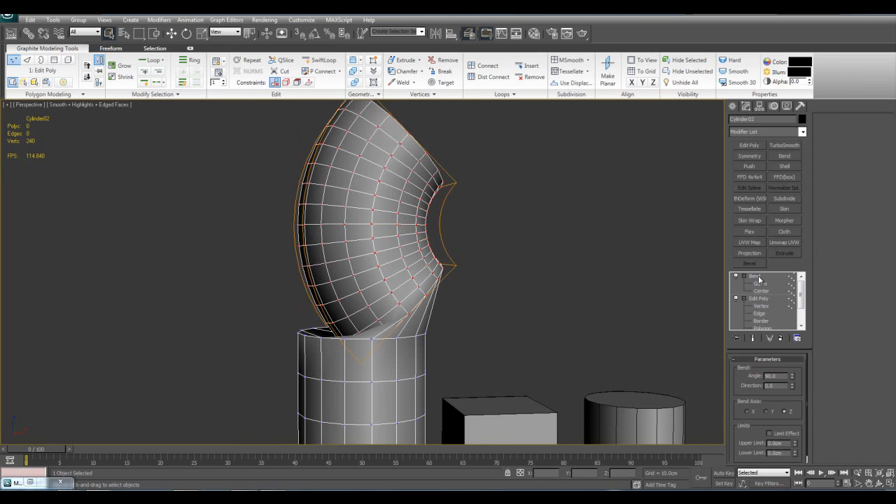
{"action": "middle_click_drag", "start_coordinate": [624, 250], "coordinate": [638, 242]}
{"action": "left_click", "coordinate": [760, 291]}
{"action": "key", "text": "w"}
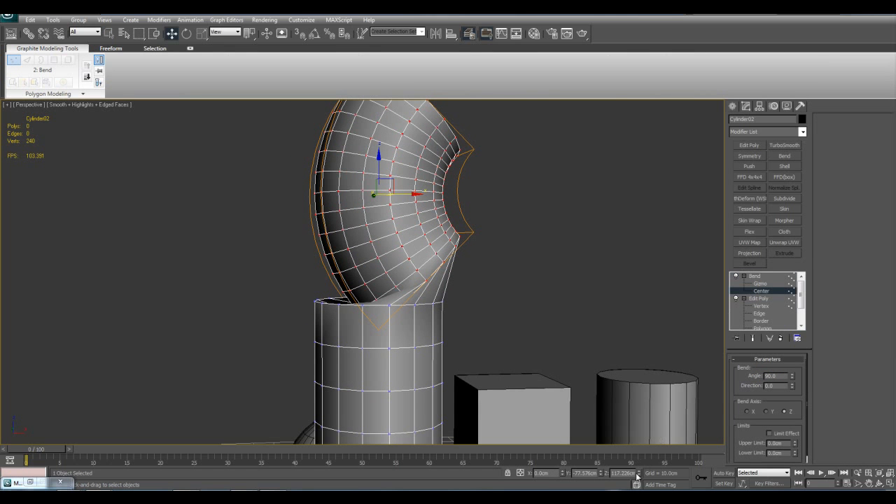
{"action": "left_click_drag", "start_coordinate": [639, 474], "coordinate": [639, 490]}
{"action": "middle_click_drag", "start_coordinate": [592, 343], "coordinate": [593, 328]}
{"action": "key", "text": "2"}
{"action": "key", "text": "q"}
- Examine the elbow shape of the cylinder's upper section and its transition to the straight part
{"action": "scroll", "coordinate": [593, 328], "scroll_direction": "down", "scroll_amount": 1}
{"action": "left_click", "coordinate": [580, 297]}
{"action": "scroll", "coordinate": [580, 297], "scroll_direction": "down", "scroll_amount": 2}
{"action": "mouse_move", "coordinate": [470, 274]}
{"action": "middle_mouse_down", "text": "alt"}
{"action": "mouse_move", "coordinate": [598, 272]}
{"action": "mouse_move", "coordinate": [496, 288]}
{"action": "mouse_move", "coordinate": [493, 308]}
{"action": "mouse_move", "coordinate": [474, 306]}
{"action": "mouse_move", "coordinate": [435, 266]}
{"action": "mouse_move", "coordinate": [582, 274]}
{"action": "mouse_move", "coordinate": [473, 282]}
{"action": "middle_mouse_up", "text": "alt"}
{"action": "scroll", "coordinate": [494, 308], "scroll_direction": "up", "scroll_amount": 3}
{"action": "left_click", "coordinate": [429, 253]}
{"action": "left_click", "coordinate": [543, 283]}
{"action": "left_click", "coordinate": [442, 233]}
- Delete the Bend modifier and turn on soft selection for the selected upper vertices
{"action": "right_click", "coordinate": [766, 280]}
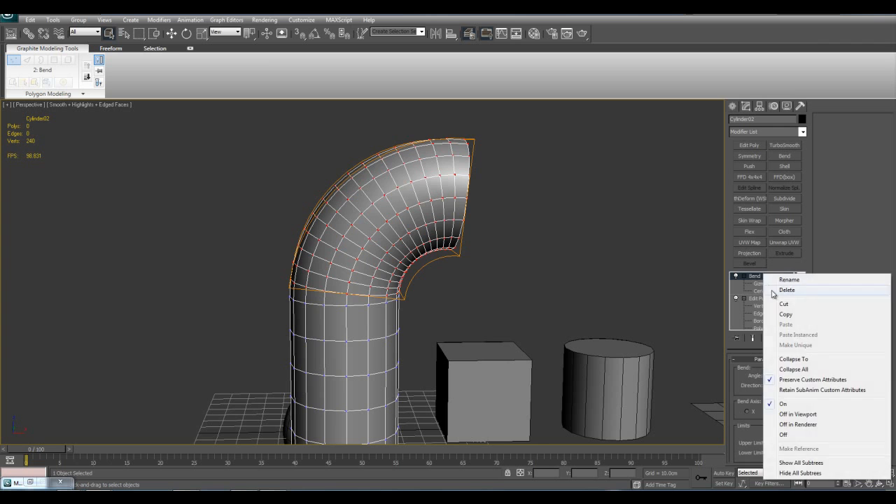
{"action": "left_click", "coordinate": [781, 286]}
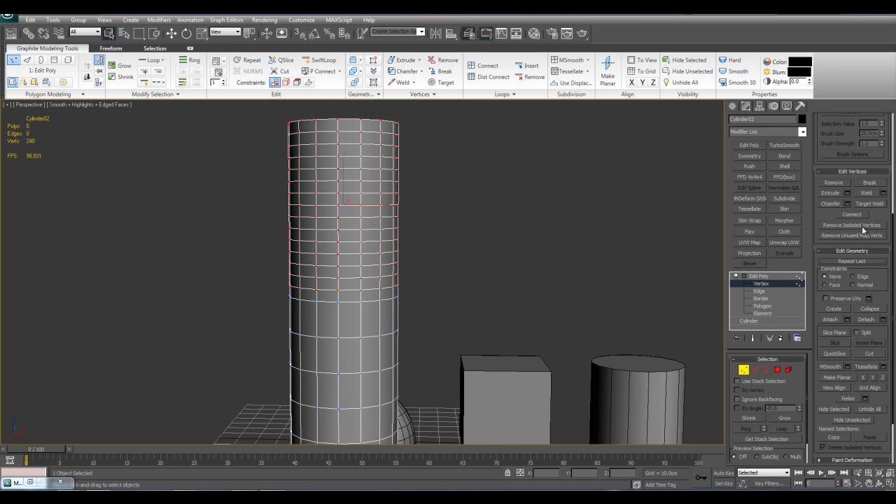
{"action": "left_click_drag", "start_coordinate": [832, 212], "coordinate": [824, 383]}
{"action": "left_click", "coordinate": [823, 130]}
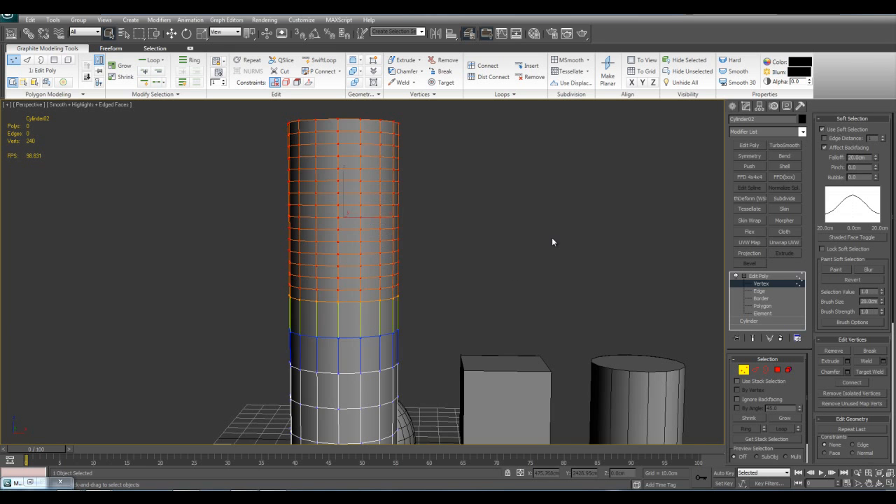
- Set the soft selection falloff to 50 cm for the cylinder's selected upper vertices
{"action": "middle_click_drag", "start_coordinate": [660, 185], "coordinate": [565, 241], "text": "alt"}
{"action": "scroll", "coordinate": [561, 250], "scroll_direction": "down", "scroll_amount": 3}
{"action": "left_click_drag", "start_coordinate": [874, 159], "coordinate": [893, 86]}
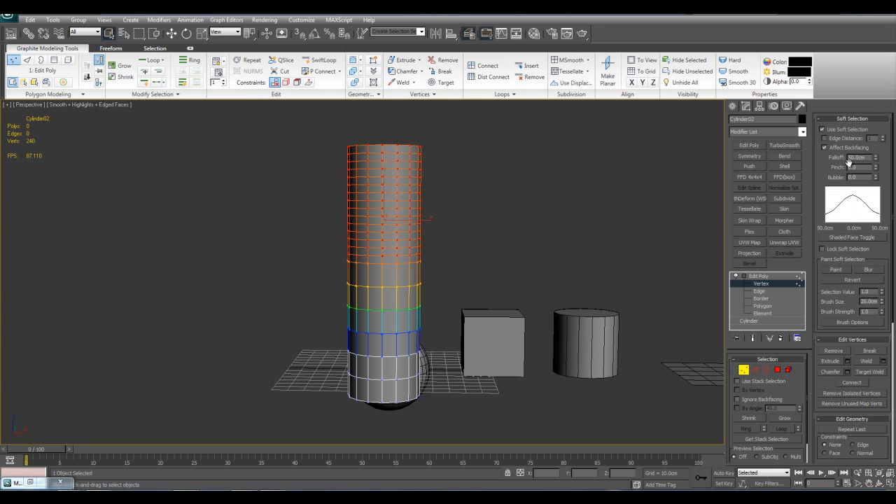
- Apply a Bend modifier to the soft-selected cylinder vertices and lower its center along Z toward the base of the dense section
{"action": "left_click", "coordinate": [784, 155]}
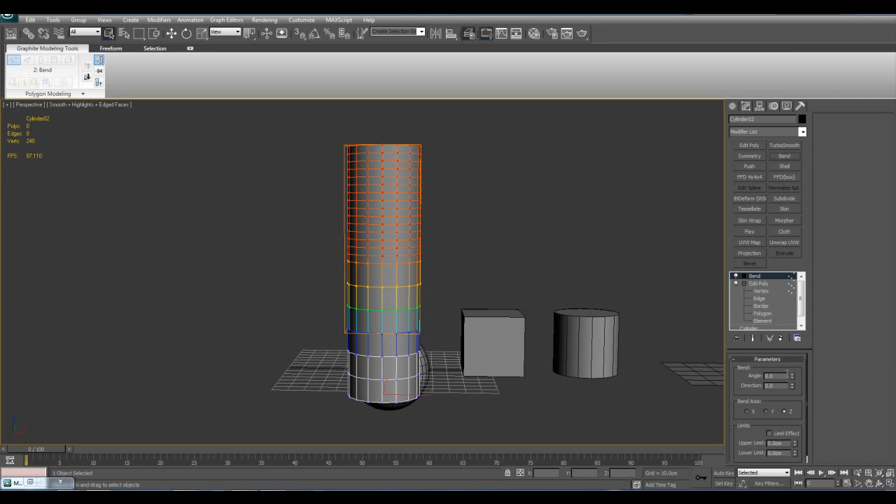
{"action": "type", "text": "0"}
{"action": "key", "text": "Return"}
{"action": "middle_click_drag", "start_coordinate": [486, 301], "coordinate": [537, 269]}
{"action": "key", "text": "w"}
{"action": "left_click_drag", "start_coordinate": [408, 199], "coordinate": [414, 257]}
{"action": "key", "text": "1"}
{"action": "middle_click_drag", "start_coordinate": [416, 259], "coordinate": [414, 259]}
- Inspect the bent cylinder's transition into its straight part with nothing selected, and delete the cylinder
{"action": "key", "text": "q"}
{"action": "left_click", "coordinate": [551, 266]}
{"action": "middle_click_drag", "start_coordinate": [550, 266], "coordinate": [494, 193], "text": "alt"}
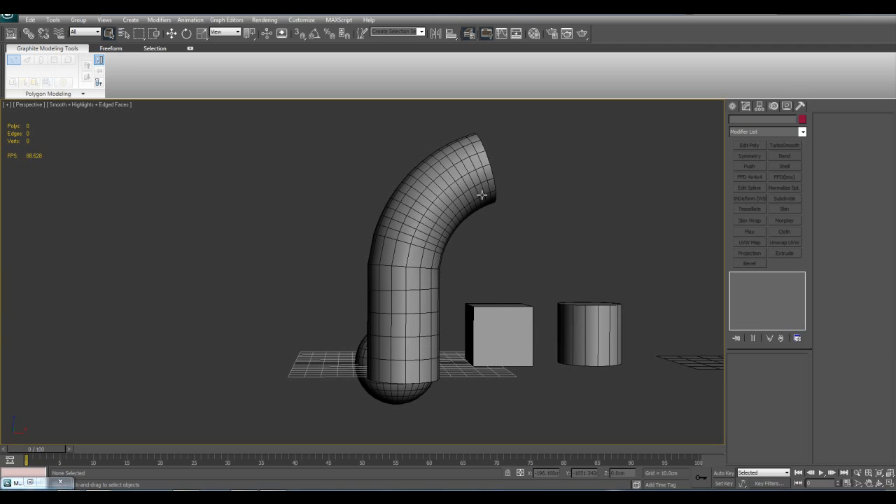
{"action": "middle_click_drag", "start_coordinate": [524, 256], "coordinate": [477, 345], "text": "alt"}
{"action": "left_click", "coordinate": [437, 290]}
{"action": "left_click", "coordinate": [478, 345]}
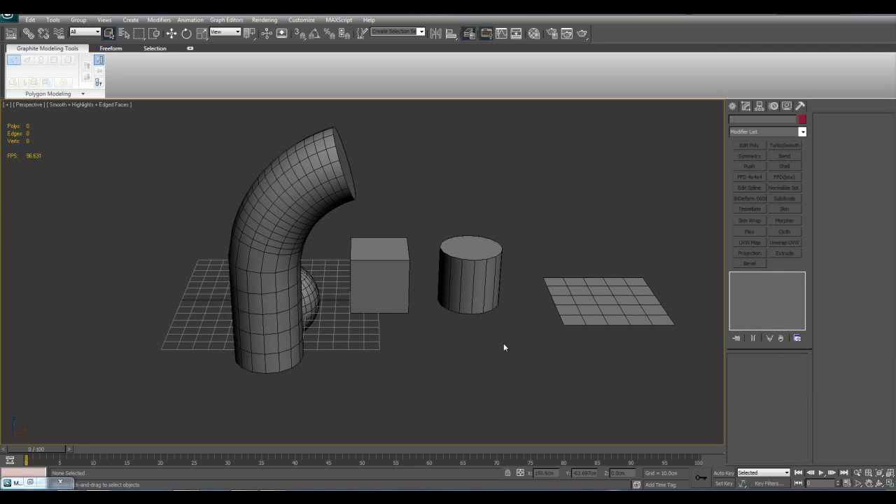
{"action": "left_click", "coordinate": [296, 302]}
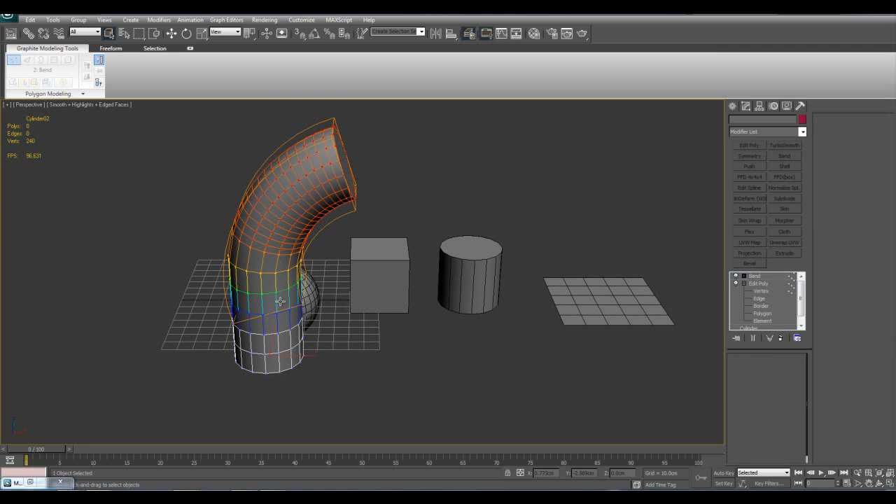
{"action": "key", "text": "Delete"}
- Copy the flat plane along X to an empty spot beside the original
{"action": "left_click", "coordinate": [584, 319]}
{"action": "middle_click_drag", "start_coordinate": [616, 306], "coordinate": [407, 304]}
{"action": "key", "text": "w"}
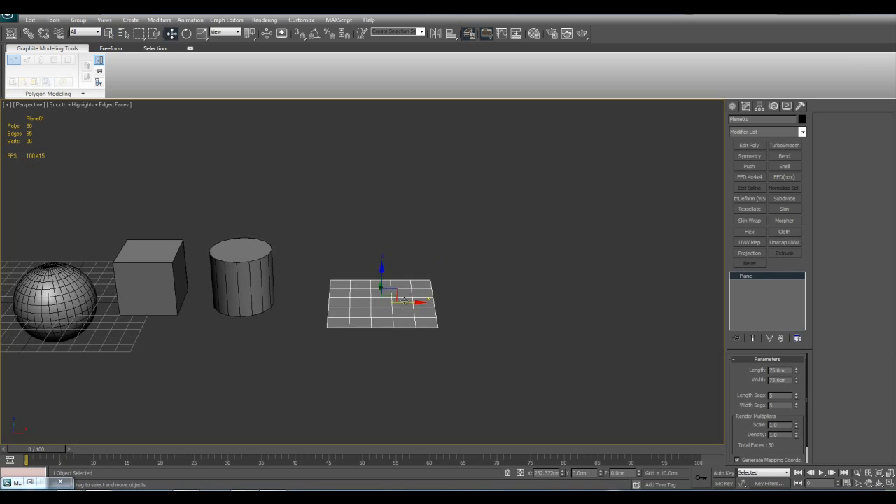
{"action": "left_click_drag", "start_coordinate": [404, 302], "coordinate": [540, 306], "text": "shift"}
{"action": "left_click", "coordinate": [452, 290]}
{"action": "mouse_move", "coordinate": [458, 298]}
{"action": "middle_mouse_down"}
{"action": "mouse_move", "coordinate": [442, 306]}
{"action": "mouse_move", "coordinate": [453, 250]}
{"action": "mouse_move", "coordinate": [482, 320]}
{"action": "mouse_move", "coordinate": [509, 285]}
{"action": "mouse_move", "coordinate": [588, 280]}
{"action": "middle_mouse_up"}
{"action": "key", "text": "z"}
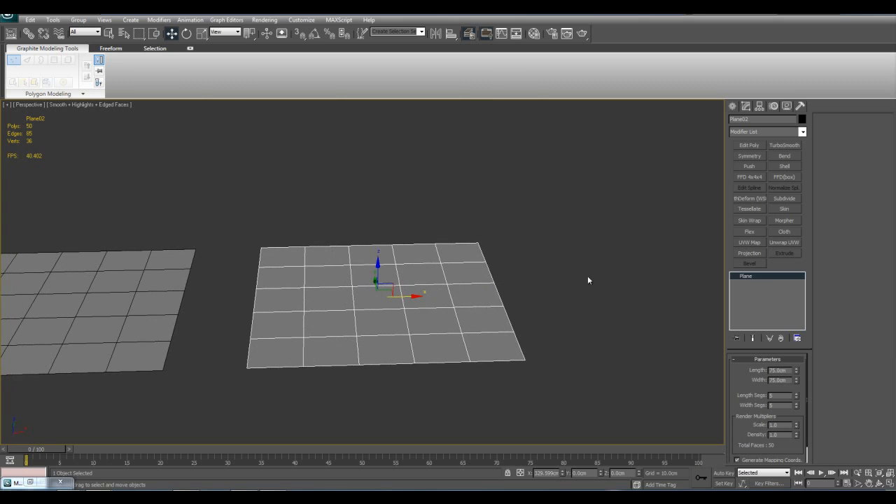
- Add Edit Poly to the copied plane and raise all vertex rows except the front one to form a vertical lip
{"action": "left_click", "coordinate": [746, 145]}
{"action": "middle_click_drag", "start_coordinate": [453, 242], "coordinate": [459, 273]}
{"action": "key", "text": "1"}
{"action": "key", "text": "q"}
{"action": "left_click_drag", "start_coordinate": [205, 218], "coordinate": [544, 344]}
{"action": "left_click_drag", "start_coordinate": [177, 192], "coordinate": [558, 377]}
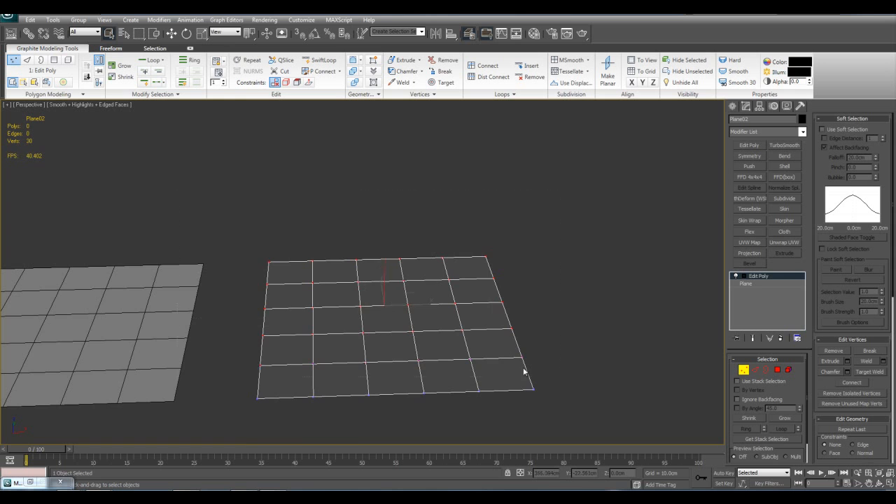
{"action": "key", "text": "w"}
{"action": "middle_click_drag", "start_coordinate": [346, 302], "coordinate": [432, 282], "text": "alt"}
{"action": "left_click_drag", "start_coordinate": [369, 290], "coordinate": [405, 254]}
- Drop the next vertex row from the selection and shift the remaining rows backward to shape a ledge
{"action": "middle_click_drag", "start_coordinate": [405, 254], "coordinate": [486, 242], "text": "alt"}
{"action": "key", "text": "q"}
{"action": "left_click_drag", "start_coordinate": [455, 257], "coordinate": [570, 404]}
{"action": "key", "text": "w"}
{"action": "middle_click_drag", "start_coordinate": [345, 290], "coordinate": [348, 286], "text": "alt"}
{"action": "left_click_drag", "start_coordinate": [335, 295], "coordinate": [354, 297]}
{"action": "middle_click_drag", "start_coordinate": [354, 297], "coordinate": [390, 277], "text": "alt"}
- Exclude the ledge's vertex row and move the three rear rows up and back to form a sloped wall
{"action": "key", "text": "q"}
{"action": "left_click_drag", "start_coordinate": [437, 264], "coordinate": [544, 391], "text": "alt"}
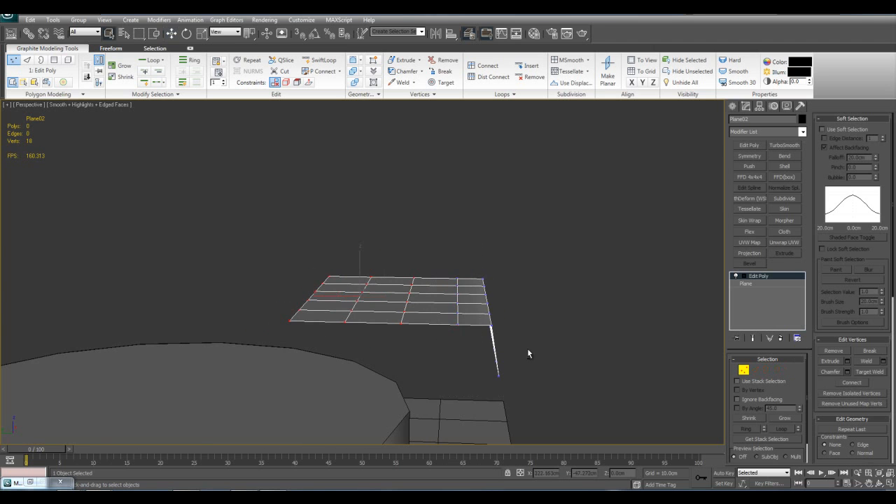
{"action": "key", "text": "w"}
{"action": "middle_click_drag", "start_coordinate": [455, 301], "coordinate": [386, 263], "text": "alt"}
{"action": "left_click_drag", "start_coordinate": [353, 282], "coordinate": [380, 240]}
{"action": "middle_click_drag", "start_coordinate": [381, 240], "coordinate": [394, 269], "text": "alt"}
- Reduce the selection to the last two vertex rows and raise them to extend the sloped wall
{"action": "key", "text": "q"}
{"action": "left_click_drag", "start_coordinate": [413, 258], "coordinate": [522, 354], "text": "alt"}
{"action": "key", "text": "w"}
{"action": "left_click_drag", "start_coordinate": [348, 266], "coordinate": [358, 227]}
{"action": "middle_click_drag", "start_coordinate": [358, 227], "coordinate": [355, 266], "text": "alt"}
{"action": "left_click", "coordinate": [379, 242]}
- Select the rearmost vertex row of the profile and lower it so the top edge folds down
{"action": "key", "text": "q"}
{"action": "left_click_drag", "start_coordinate": [268, 235], "coordinate": [356, 320]}
{"action": "key", "text": "w"}
{"action": "left_click_drag", "start_coordinate": [329, 251], "coordinate": [332, 282]}
{"action": "left_click", "coordinate": [502, 326]}
- Apply TurboSmooth to the shaped plane and increase its iterations by one
{"action": "key", "text": "q"}
{"action": "middle_click_drag", "start_coordinate": [506, 331], "coordinate": [509, 252], "text": "alt"}
{"action": "left_click", "coordinate": [784, 145]}
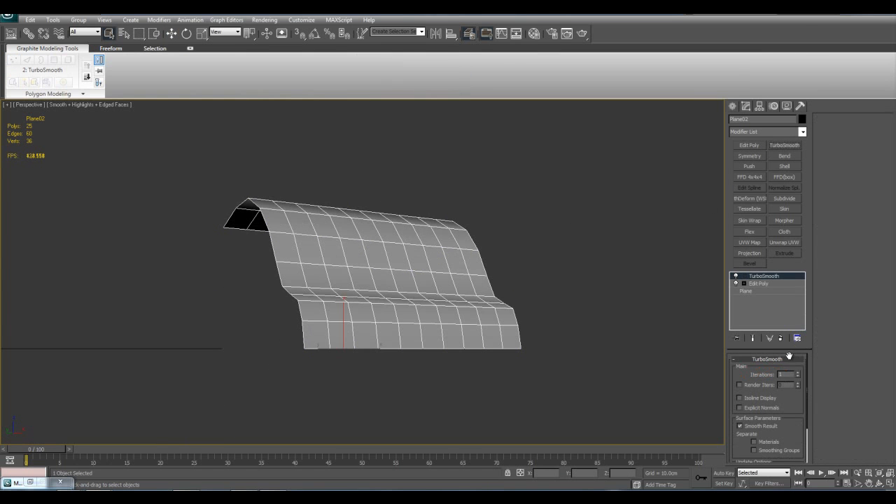
{"action": "left_click", "coordinate": [798, 373]}
- Insert three SwiftLoop edge loops in the Edit Poly, beside the ledge's outer edge, its inner corner and the top ridge
{"action": "left_click", "coordinate": [761, 284]}
{"action": "middle_click_drag", "start_coordinate": [552, 266], "coordinate": [509, 282], "text": "alt"}
{"action": "key", "text": "1"}
{"action": "key", "text": "alt+shift+w"}
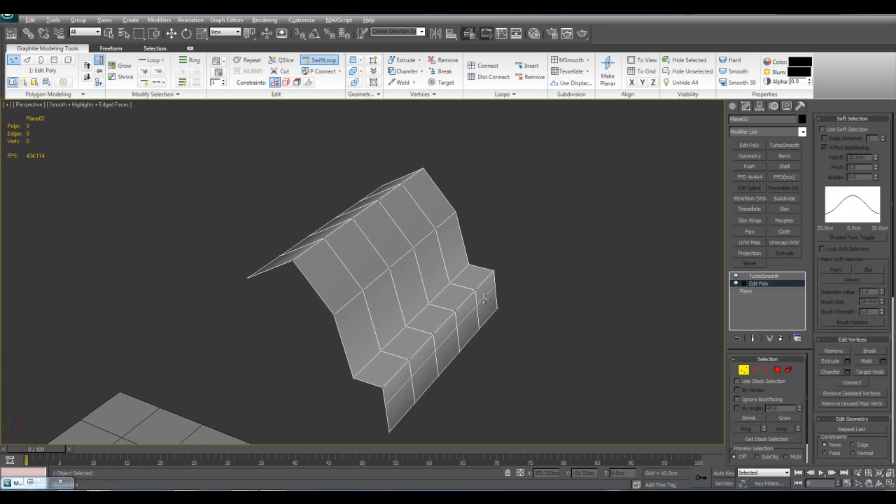
{"action": "left_click", "coordinate": [456, 316]}
{"action": "left_click", "coordinate": [446, 278]}
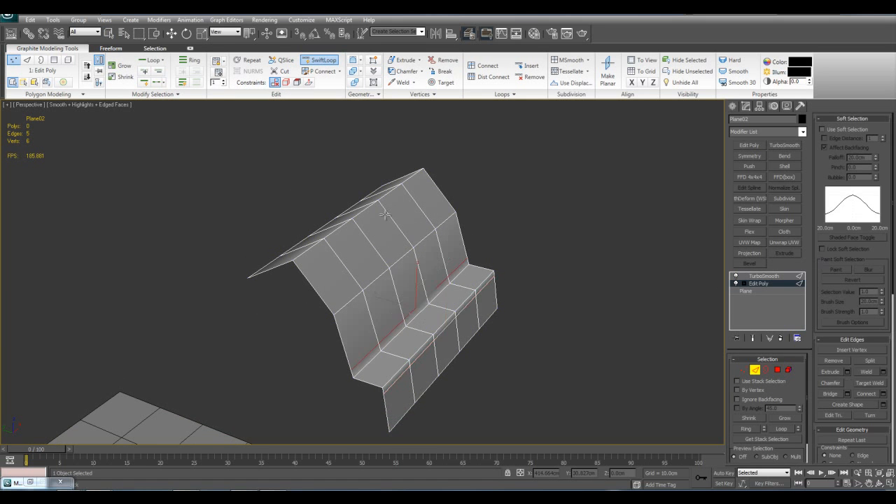
{"action": "middle_click_drag", "start_coordinate": [448, 277], "coordinate": [491, 301], "text": "alt"}
{"action": "left_click", "coordinate": [382, 217]}
{"action": "right_click", "coordinate": [582, 285]}
- Check the smoothed profile without edge display, delete the TurboSmooth modifier and restore the edged faces
{"action": "key", "text": "F4"}
{"action": "key", "text": "q"}
{"action": "middle_click_drag", "start_coordinate": [546, 330], "coordinate": [458, 332], "text": "alt"}
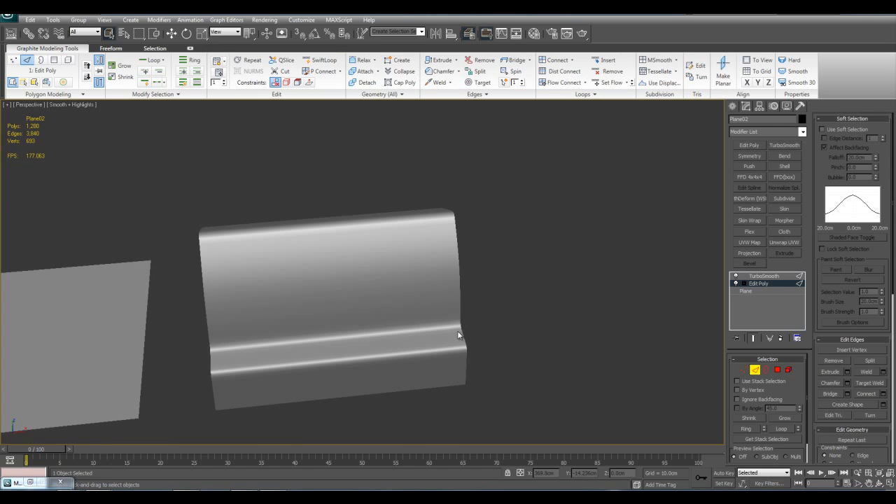
{"action": "left_click", "coordinate": [758, 277]}
{"action": "right_click", "coordinate": [758, 278]}
{"action": "left_click", "coordinate": [772, 293]}
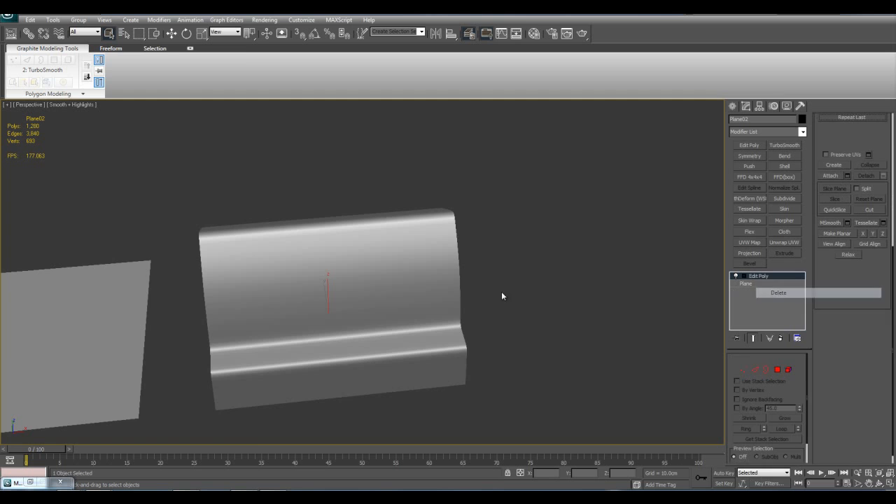
{"action": "key", "text": "F4"}
{"action": "middle_click_drag", "start_coordinate": [548, 323], "coordinate": [575, 336], "text": "alt"}
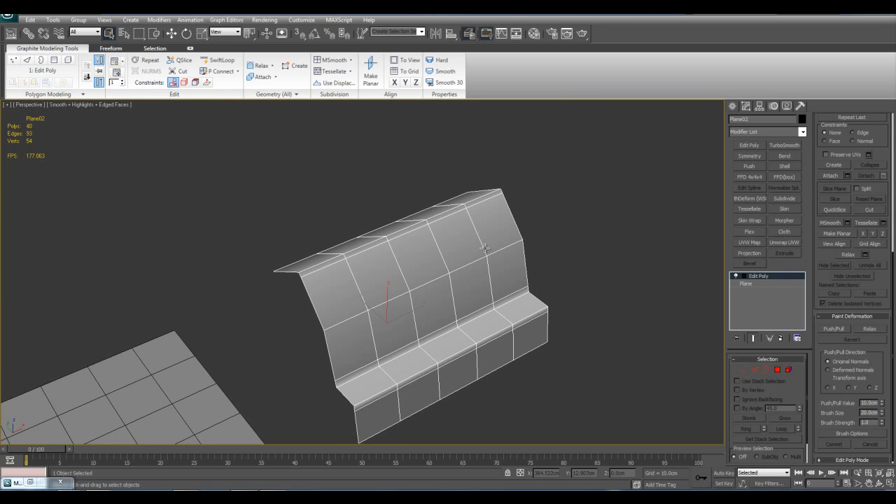
- Clone the profile strip end to end along X with snapping from corner to corner, making five copies
{"action": "scroll", "coordinate": [417, 262], "scroll_direction": "down", "scroll_amount": 3}
{"action": "mouse_move", "coordinate": [456, 279]}
{"action": "middle_mouse_down", "text": "alt"}
{"action": "mouse_move", "coordinate": [396, 287]}
{"action": "mouse_move", "coordinate": [425, 298]}
{"action": "mouse_move", "coordinate": [458, 291]}
{"action": "middle_mouse_up", "text": "alt"}
{"action": "scroll", "coordinate": [451, 299], "scroll_direction": "up", "scroll_amount": 3}
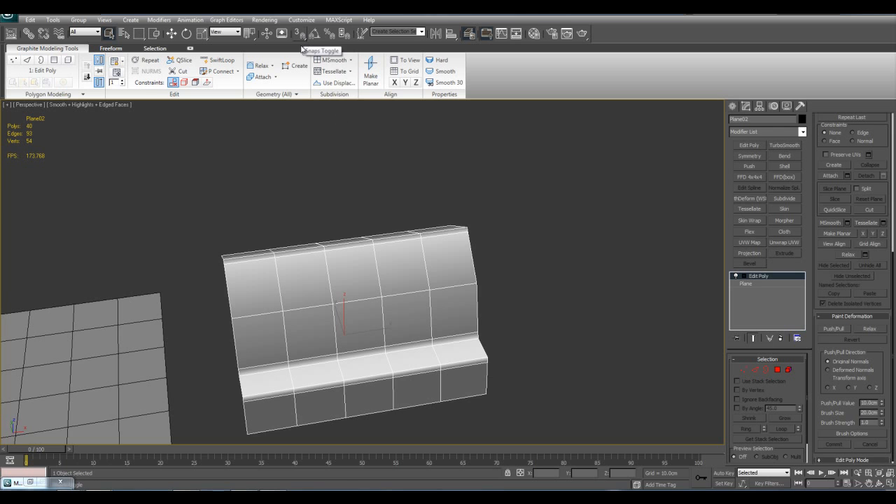
{"action": "middle_click_drag", "start_coordinate": [527, 242], "coordinate": [396, 329], "text": "alt"}
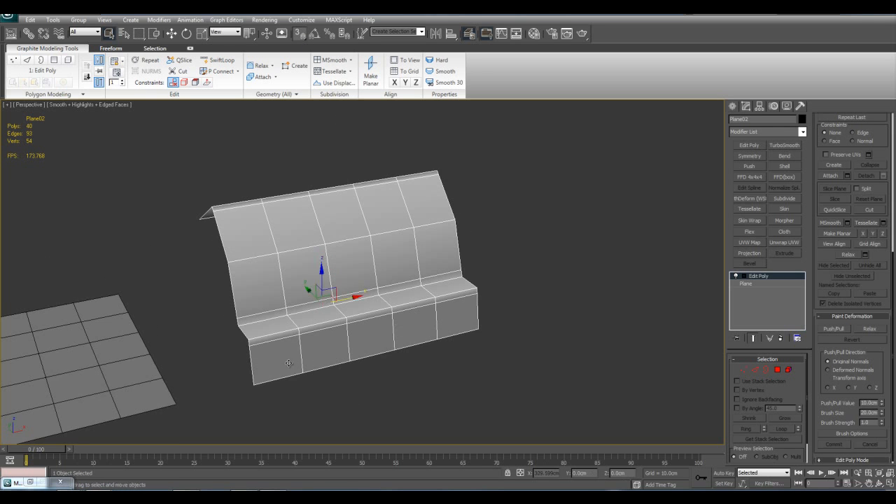
{"action": "key", "text": "w"}
{"action": "middle_click_drag", "start_coordinate": [289, 363], "coordinate": [265, 386], "text": "alt"}
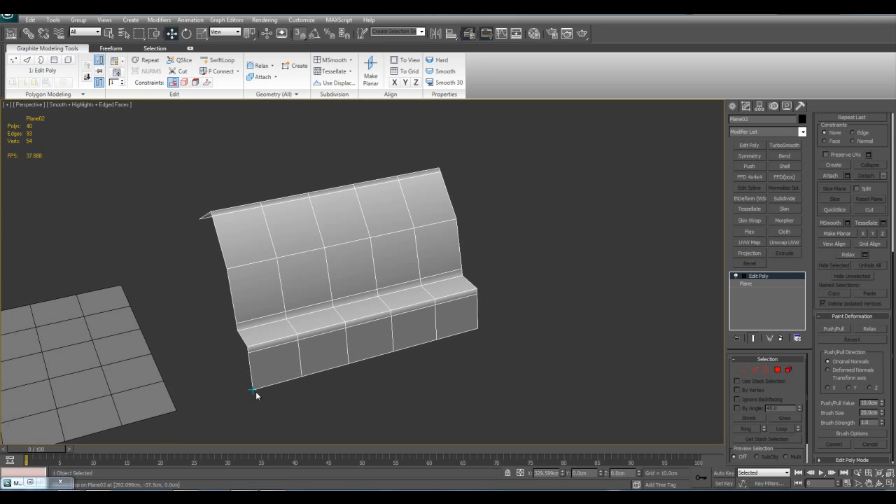
{"action": "mouse_move", "coordinate": [254, 394]}
{"action": "middle_mouse_down", "text": "alt"}
{"action": "mouse_move", "coordinate": [258, 402]}
{"action": "mouse_move", "coordinate": [249, 395]}
{"action": "middle_mouse_up", "text": "alt"}
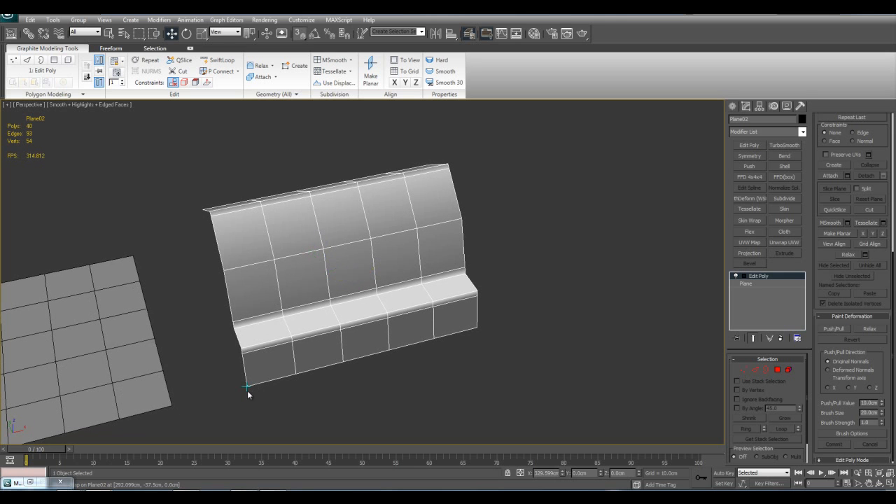
{"action": "left_click_drag", "start_coordinate": [248, 391], "coordinate": [480, 322], "text": "shift"}
{"action": "left_click_drag", "start_coordinate": [480, 324], "coordinate": [481, 325], "text": "shift"}
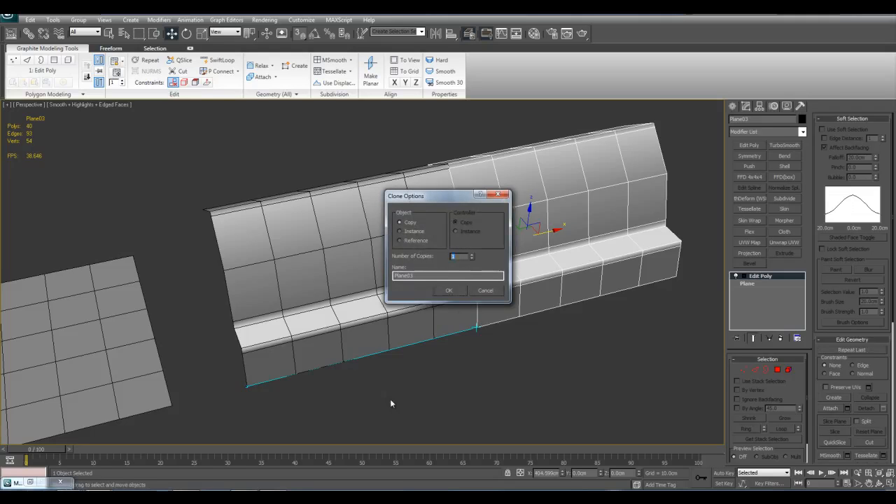
{"action": "left_click", "coordinate": [453, 293]}
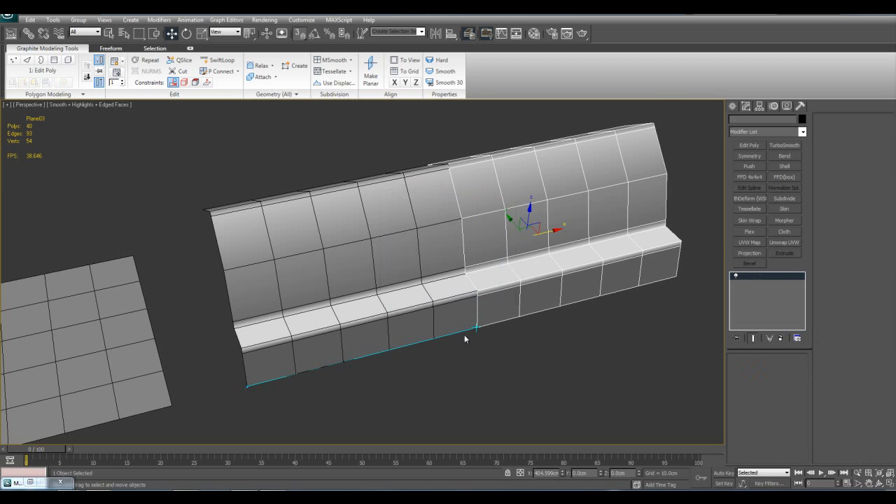
- Attach the five cloned segments to the first strip segment
{"action": "scroll", "coordinate": [463, 334], "scroll_direction": "down", "scroll_amount": 4}
{"action": "key", "text": "q"}
{"action": "left_click", "coordinate": [462, 335]}
{"action": "middle_click_drag", "start_coordinate": [394, 288], "coordinate": [374, 277], "text": "alt"}
{"action": "left_click", "coordinate": [374, 277]}
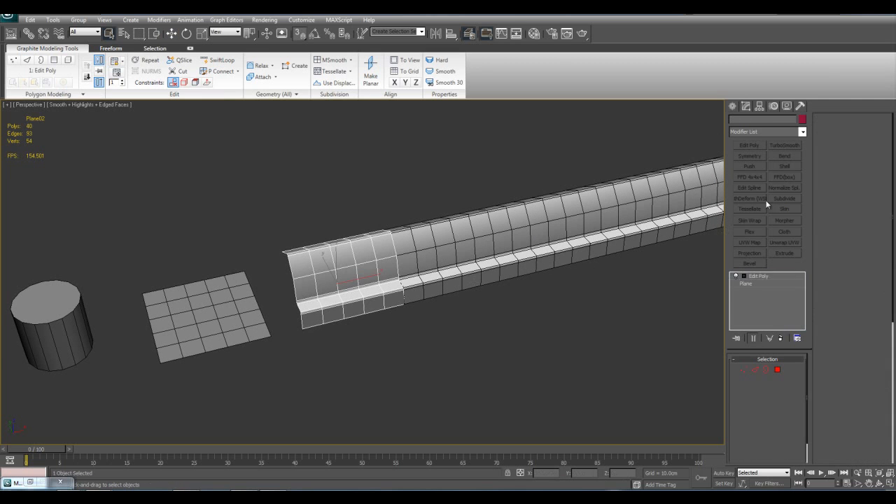
{"action": "left_click", "coordinate": [852, 118]}
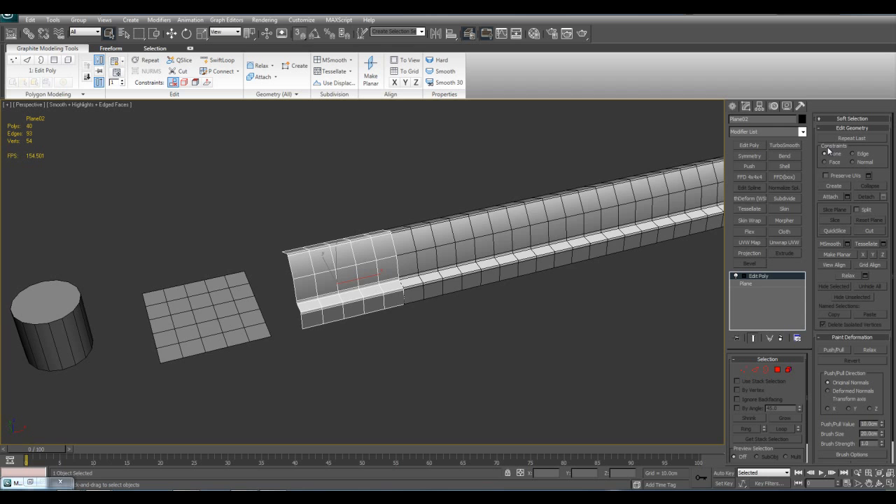
{"action": "left_click", "coordinate": [830, 196]}
{"action": "scroll", "coordinate": [481, 232], "scroll_direction": "down", "scroll_amount": 4}
{"action": "left_click", "coordinate": [349, 291]}
{"action": "left_click", "coordinate": [386, 281]}
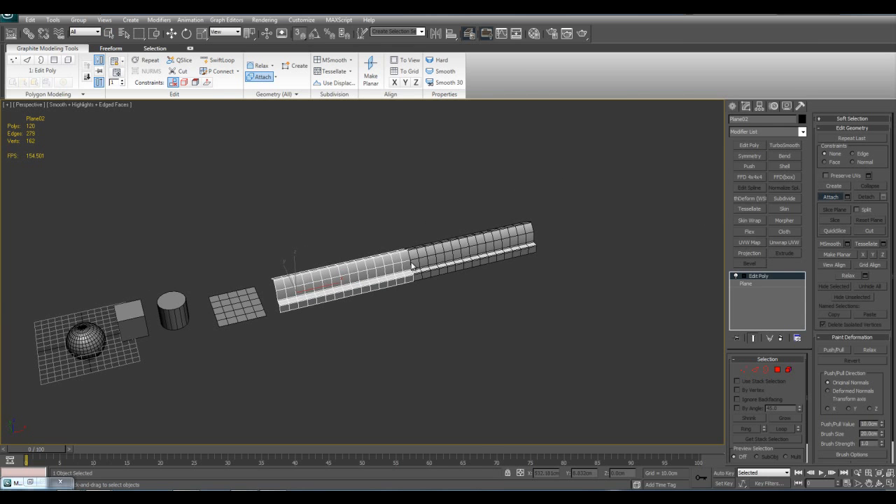
{"action": "left_click", "coordinate": [425, 266]}
{"action": "left_click", "coordinate": [468, 256]}
{"action": "left_click", "coordinate": [511, 246]}
- Weld the coincident vertices along the joined strip with a 0.1 cm threshold and leave vertex editing
{"action": "key", "text": "w"}
{"action": "scroll", "coordinate": [629, 254], "scroll_direction": "up", "scroll_amount": 3}
{"action": "middle_click_drag", "start_coordinate": [630, 256], "coordinate": [649, 256]}
{"action": "scroll", "coordinate": [560, 264], "scroll_direction": "up", "scroll_amount": 2}
{"action": "middle_click_drag", "start_coordinate": [551, 263], "coordinate": [571, 270]}
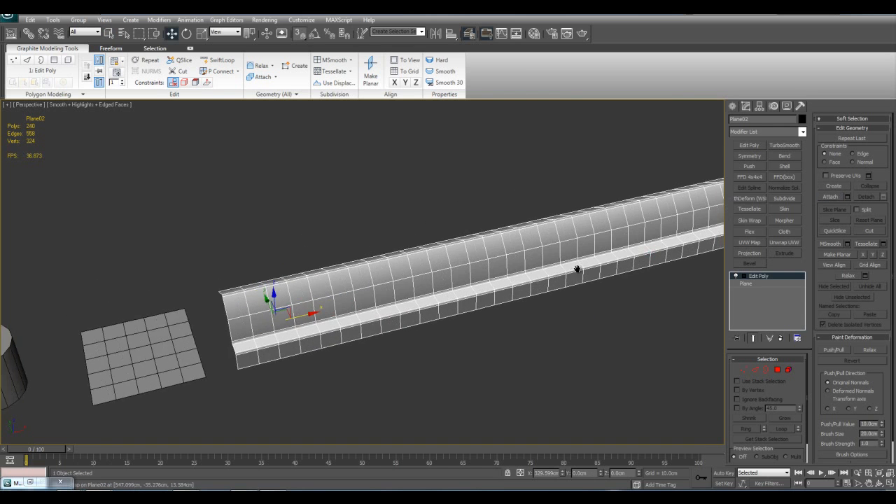
{"action": "scroll", "coordinate": [570, 271], "scroll_direction": "up", "scroll_amount": 3}
{"action": "key", "text": "1"}
{"action": "scroll", "coordinate": [494, 283], "scroll_direction": "down", "scroll_amount": 3}
{"action": "key", "text": "q"}
{"action": "scroll", "coordinate": [479, 312], "scroll_direction": "up", "scroll_amount": 3}
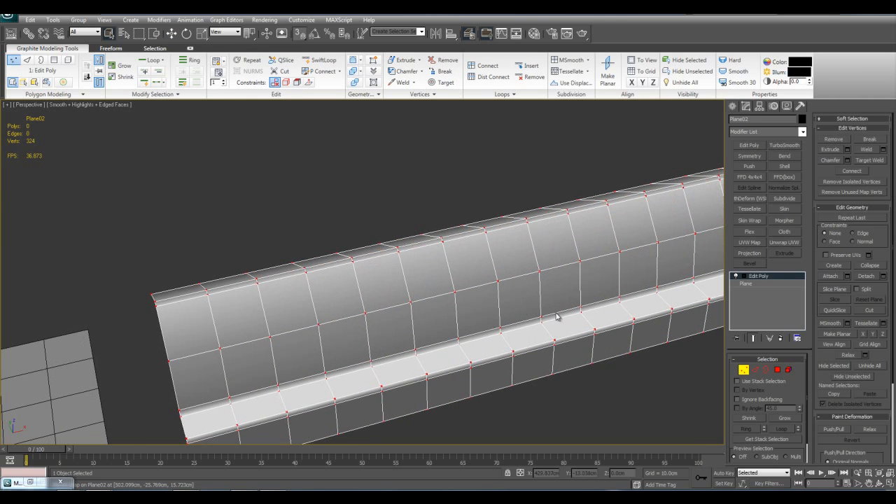
{"action": "left_click", "coordinate": [883, 150]}
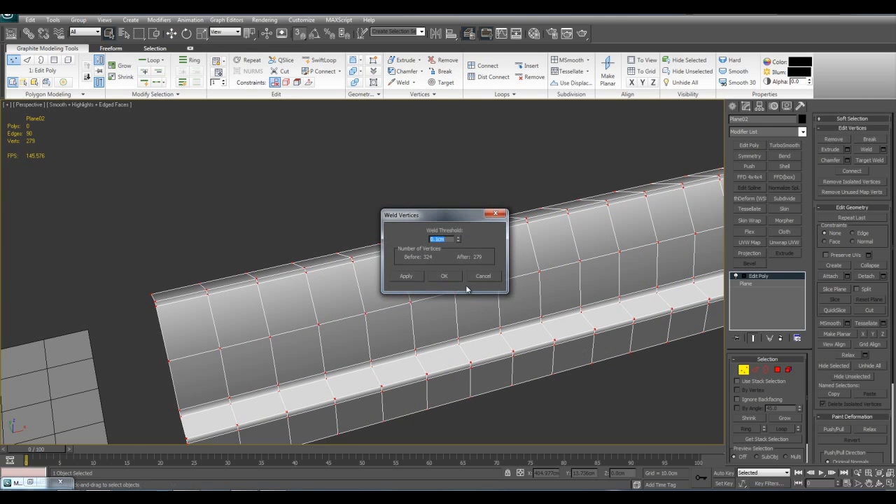
{"action": "left_click", "coordinate": [449, 276]}
{"action": "scroll", "coordinate": [451, 201], "scroll_direction": "down", "scroll_amount": 1}
{"action": "key", "text": "1"}
{"action": "key", "text": "z"}
- Center the joined strip's pivot on the object
{"action": "key", "text": "w"}
{"action": "middle_click_drag", "start_coordinate": [403, 291], "coordinate": [556, 294], "text": "alt"}
{"action": "scroll", "coordinate": [555, 293], "scroll_direction": "up", "scroll_amount": 4}
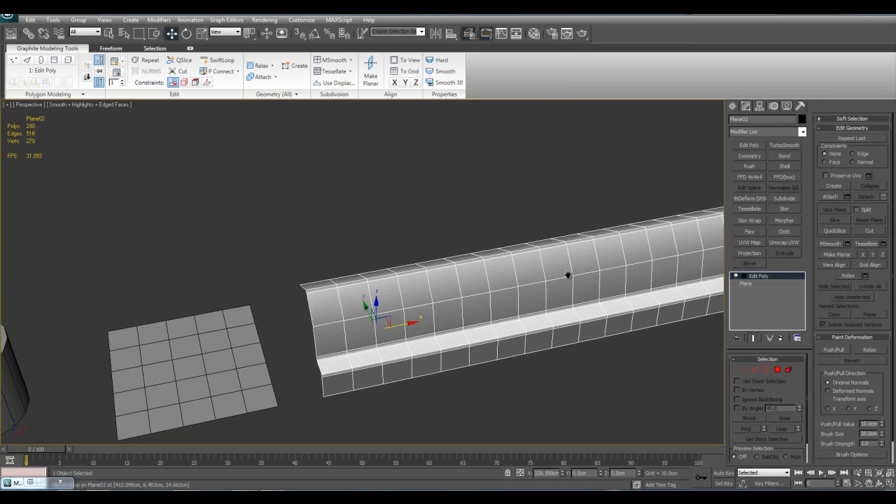
{"action": "scroll", "coordinate": [566, 276], "scroll_direction": "up", "scroll_amount": 2}
{"action": "left_click", "coordinate": [801, 106]}
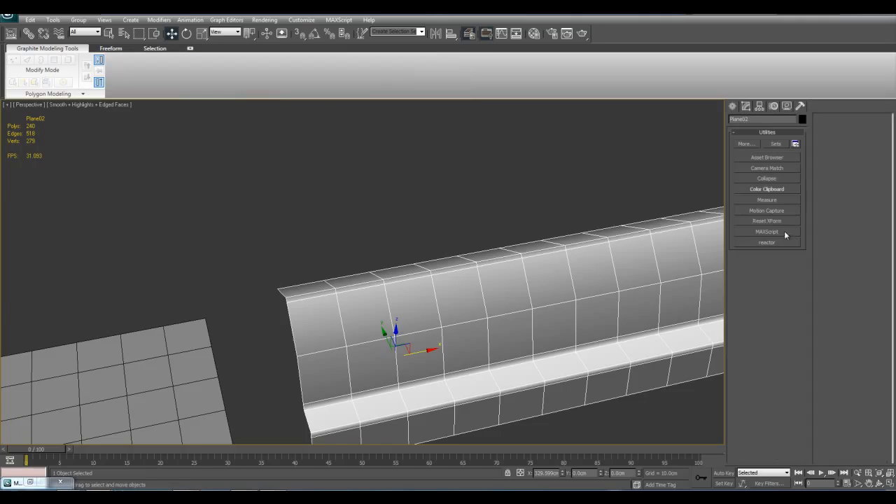
{"action": "left_click", "coordinate": [768, 222]}
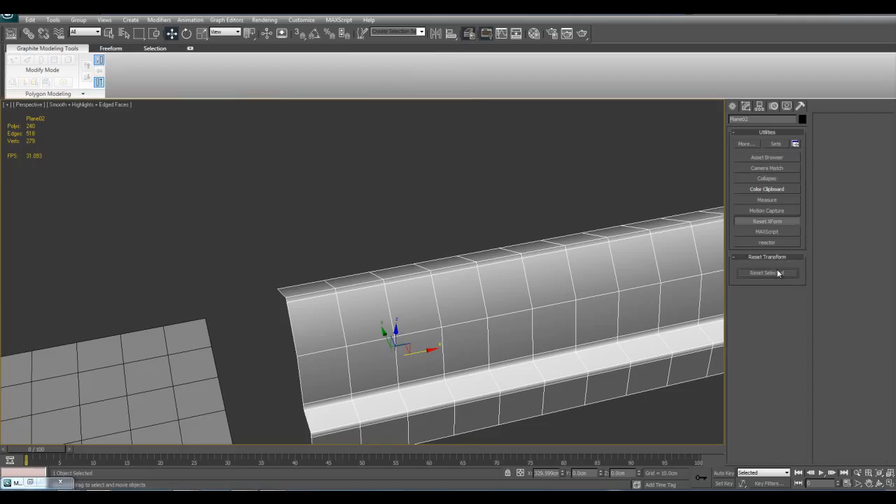
{"action": "left_click", "coordinate": [760, 106]}
{"action": "middle_click_drag", "start_coordinate": [718, 210], "coordinate": [711, 193]}
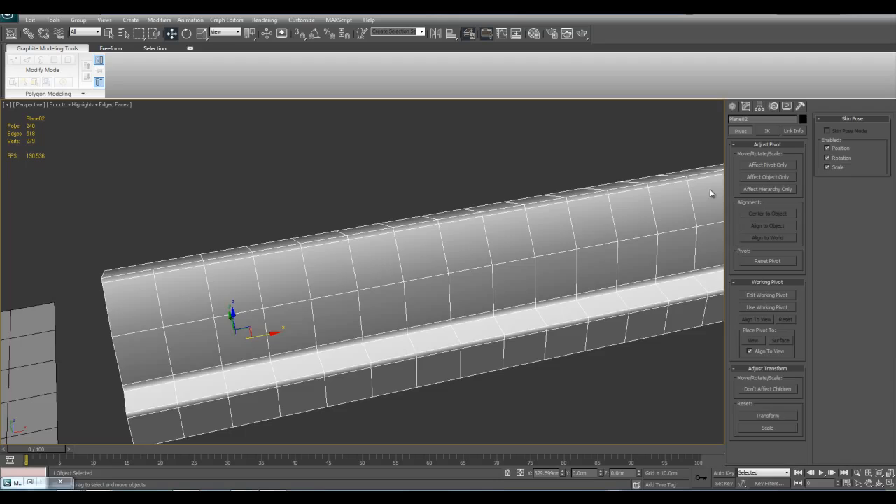
{"action": "left_click", "coordinate": [773, 166]}
{"action": "left_click", "coordinate": [773, 211]}
{"action": "left_click", "coordinate": [773, 166]}
- Collapse the joined strip into an Editable Poly
{"action": "left_click", "coordinate": [747, 106]}
{"action": "key", "text": "z"}
{"action": "right_click", "coordinate": [758, 277]}
{"action": "left_click", "coordinate": [798, 364]}
{"action": "middle_click_drag", "start_coordinate": [524, 277], "coordinate": [577, 302]}
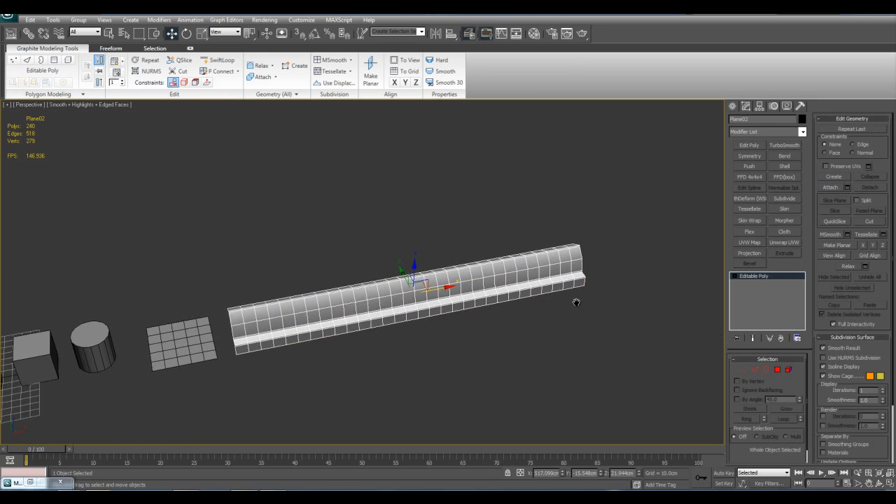
- Apply a Bend modifier to the strip along the X axis with an angle of 360
{"action": "scroll", "coordinate": [576, 302], "scroll_direction": "up", "scroll_amount": 5}
{"action": "left_click", "coordinate": [783, 156]}
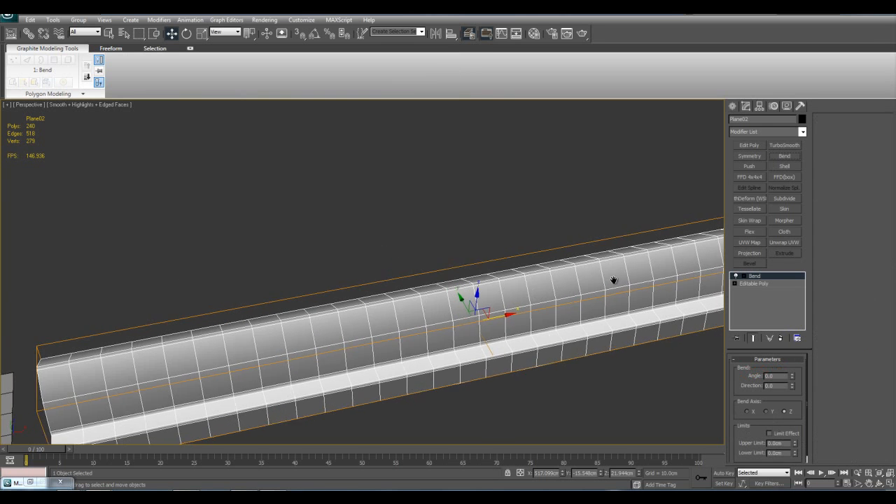
{"action": "middle_click_drag", "start_coordinate": [617, 278], "coordinate": [558, 260]}
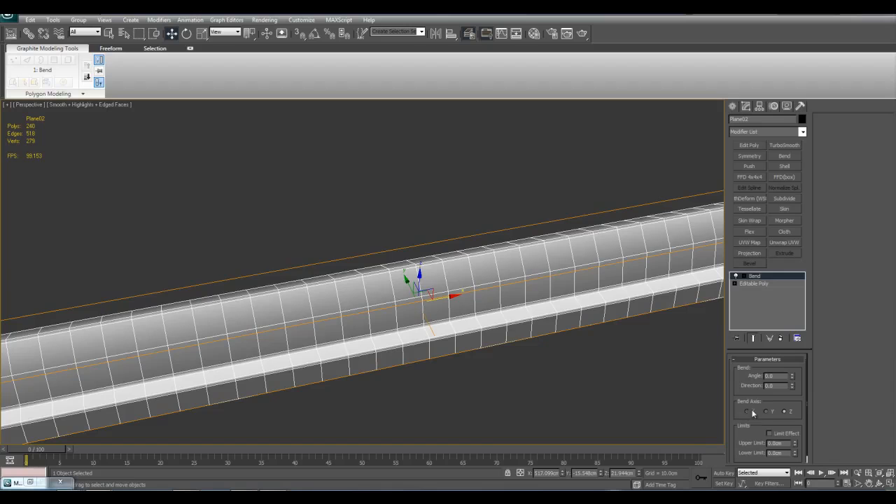
{"action": "type", "text": "3"}
{"action": "type", "text": "0"}
{"action": "key", "text": "Return"}
{"action": "middle_click_drag", "start_coordinate": [515, 329], "coordinate": [550, 212], "text": "alt"}
- Toggle the Bend modifier off and on to compare the straight strip with the bent ring
{"action": "left_click", "coordinate": [736, 276]}
{"action": "left_click", "coordinate": [736, 276]}
{"action": "left_click", "coordinate": [736, 276]}
{"action": "left_click", "coordinate": [736, 276]}
{"action": "middle_click_drag", "start_coordinate": [451, 272], "coordinate": [486, 321]}
{"action": "scroll", "coordinate": [524, 302], "scroll_direction": "down", "scroll_amount": 3}
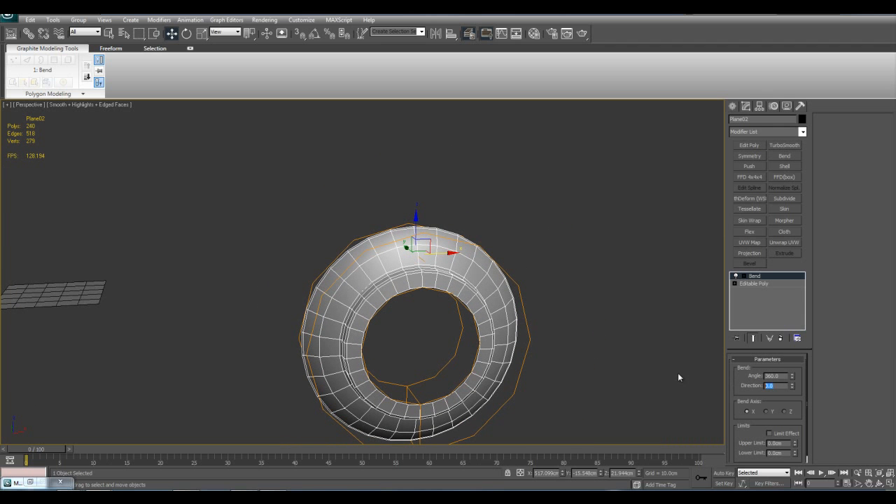
- Set the ring's Bend direction to 90 and turn off the edged-faces display
{"action": "type", "text": "90"}
{"action": "key", "text": "Return"}
{"action": "middle_click_drag", "start_coordinate": [532, 297], "coordinate": [564, 315], "text": "alt"}
{"action": "key", "text": "F4"}
{"action": "scroll", "coordinate": [542, 312], "scroll_direction": "down", "scroll_amount": 3}
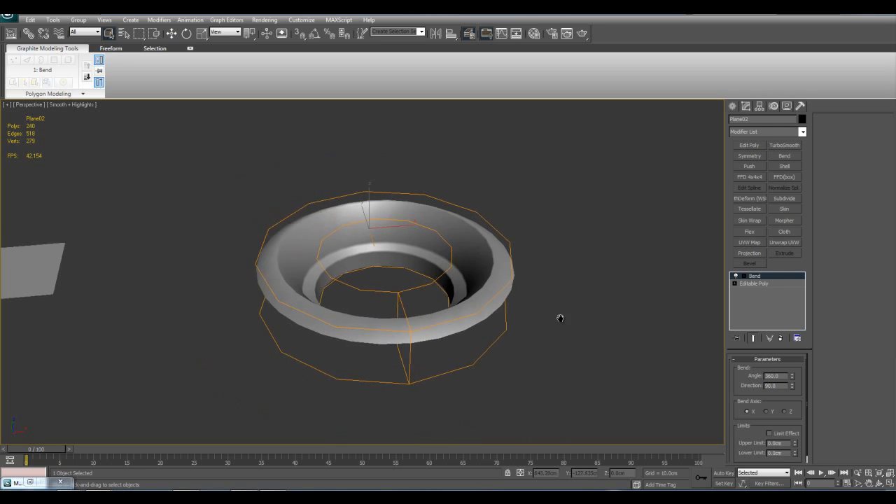
- Clone the bent ring as a copy along the X axis and space it apart from the original
{"action": "key", "text": "w"}
{"action": "middle_click_drag", "start_coordinate": [415, 256], "coordinate": [377, 262]}
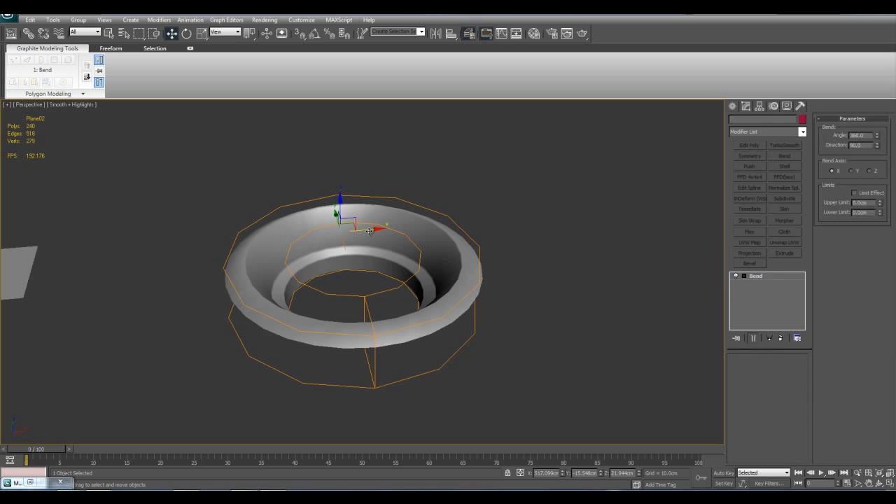
{"action": "left_click_drag", "start_coordinate": [369, 231], "coordinate": [595, 210], "text": "shift"}
{"action": "left_click", "coordinate": [456, 290]}
{"action": "middle_click_drag", "start_coordinate": [570, 221], "coordinate": [465, 221]}
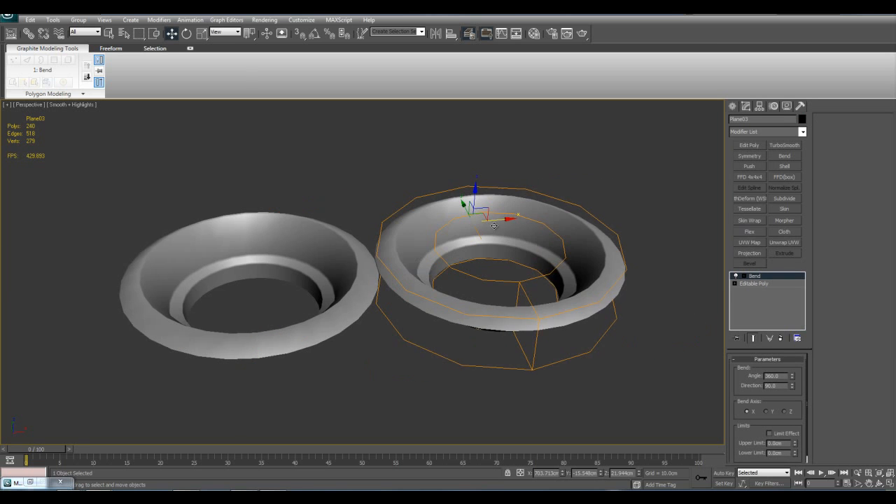
{"action": "left_click_drag", "start_coordinate": [501, 220], "coordinate": [518, 219]}
- Set the copied ring's Bend direction to -90 and replace that value with 270
{"action": "left_click_drag", "start_coordinate": [792, 388], "coordinate": [793, 429]}
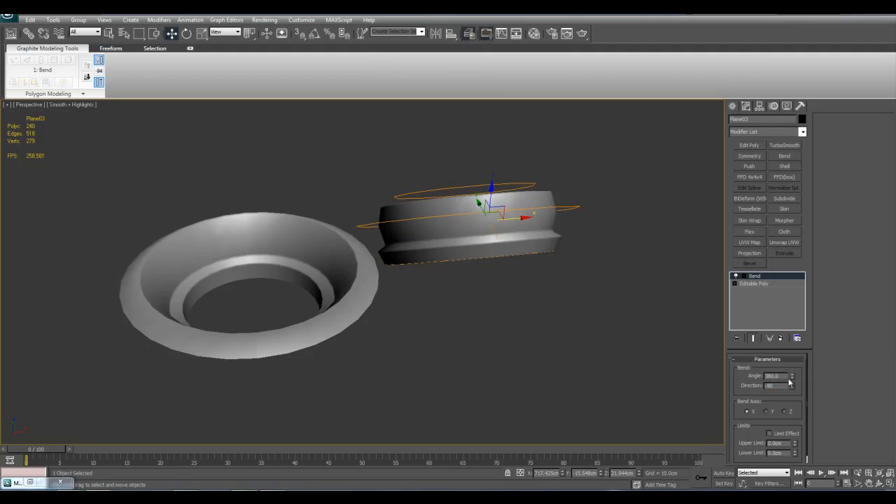
{"action": "key", "text": "Return"}
{"action": "middle_click_drag", "start_coordinate": [690, 319], "coordinate": [658, 353]}
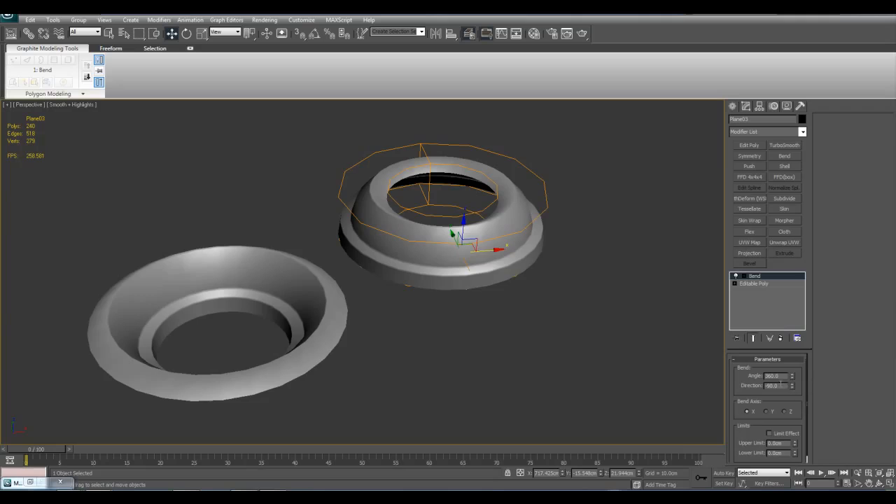
{"action": "type", "text": "270"}
{"action": "key", "text": "Return"}
{"action": "middle_click_drag", "start_coordinate": [448, 238], "coordinate": [468, 276]}
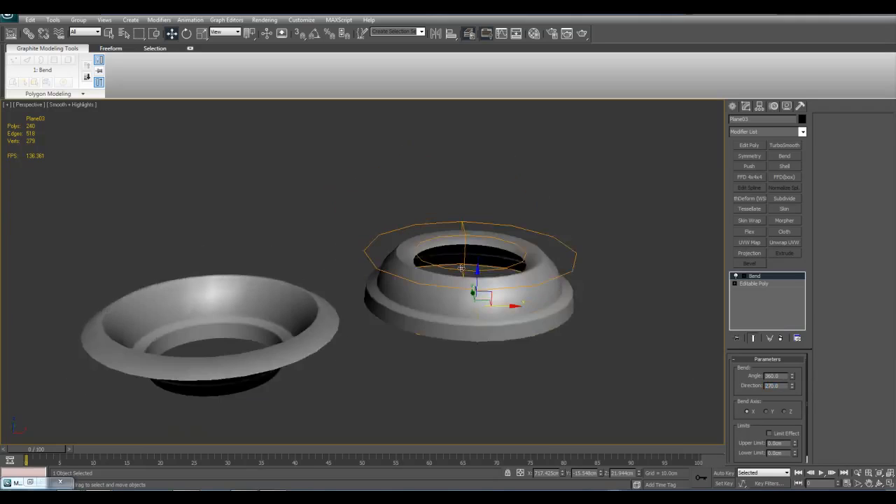
- Clone the flipped ring along the X axis as a copy and switch off the new copy's Bend modifier
{"action": "scroll", "coordinate": [482, 277], "scroll_direction": "down", "scroll_amount": 4}
{"action": "scroll", "coordinate": [494, 328], "scroll_direction": "up", "scroll_amount": 3}
{"action": "key", "text": "F4"}
{"action": "mouse_move", "coordinate": [494, 328]}
{"action": "left_mouse_down", "text": "shift"}
{"action": "mouse_move", "coordinate": [661, 336]}
{"action": "mouse_move", "coordinate": [655, 349]}
{"action": "left_mouse_up", "text": "shift"}
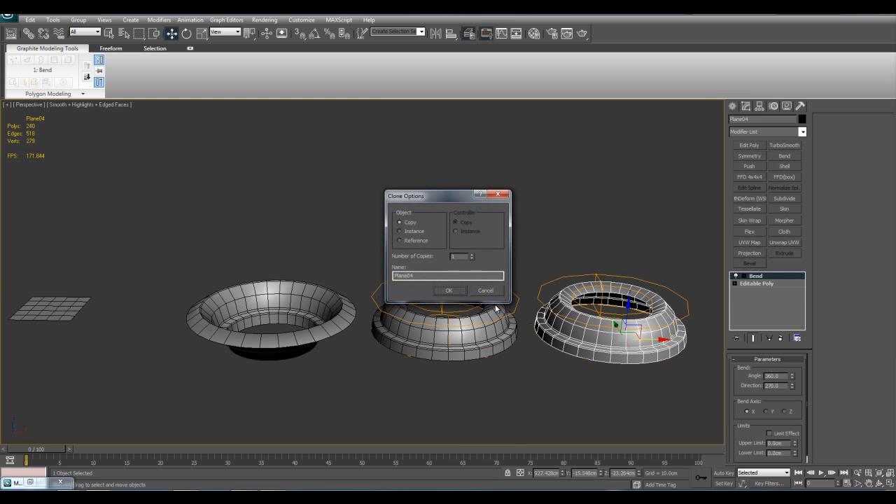
{"action": "left_click", "coordinate": [459, 290]}
{"action": "left_click", "coordinate": [736, 276]}
- Move the unbent strip along the X axis, clear of the two rings, to compare it with them
{"action": "middle_click_drag", "start_coordinate": [664, 285], "coordinate": [502, 318]}
{"action": "key", "text": "F4"}
{"action": "left_click_drag", "start_coordinate": [554, 321], "coordinate": [678, 329]}
{"action": "middle_click_drag", "start_coordinate": [616, 327], "coordinate": [630, 357], "text": "alt"}
{"action": "key", "text": "q"}
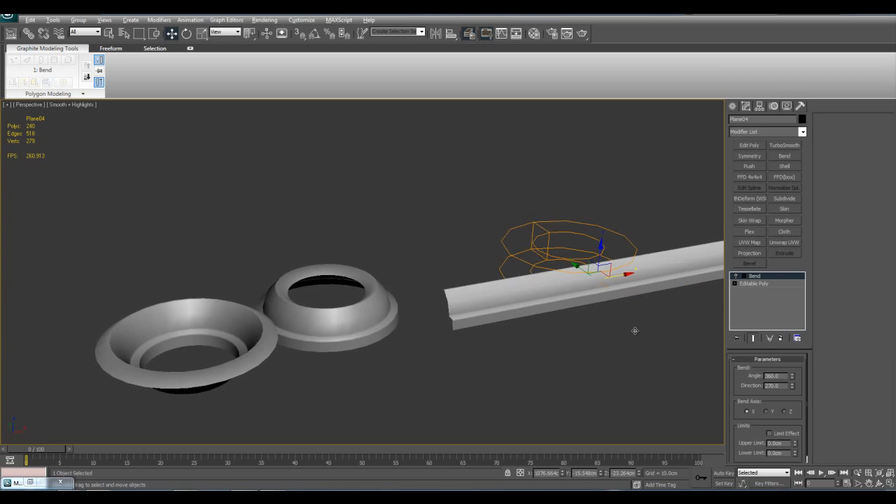
{"action": "left_click", "coordinate": [630, 357]}
{"action": "key", "text": "F4"}
{"action": "middle_click_drag", "start_coordinate": [382, 343], "coordinate": [472, 324]}
{"action": "scroll", "coordinate": [472, 324], "scroll_direction": "up", "scroll_amount": 3}
- Move one bent ring slightly away from the other and deselect it
{"action": "left_click", "coordinate": [465, 323]}
{"action": "left_click", "coordinate": [361, 324]}
{"action": "key", "text": "w"}
{"action": "middle_click_drag", "start_coordinate": [360, 320], "coordinate": [357, 334], "text": "alt"}
{"action": "left_click_drag", "start_coordinate": [258, 308], "coordinate": [233, 314]}
{"action": "middle_click_drag", "start_coordinate": [469, 364], "coordinate": [488, 397], "text": "alt"}
{"action": "key", "text": "q"}
{"action": "left_click", "coordinate": [488, 398]}
{"action": "key", "text": "F4"}
- Delete the two bent rings and the straight strip together
{"action": "scroll", "coordinate": [465, 335], "scroll_direction": "down", "scroll_amount": 3}
{"action": "middle_click_drag", "start_coordinate": [465, 335], "coordinate": [553, 347]}
{"action": "scroll", "coordinate": [448, 330], "scroll_direction": "down", "scroll_amount": 3}
{"action": "scroll", "coordinate": [490, 300], "scroll_direction": "up", "scroll_amount": 3}
{"action": "key", "text": "F4"}
{"action": "scroll", "coordinate": [470, 315], "scroll_direction": "down", "scroll_amount": 3}
{"action": "middle_click_drag", "start_coordinate": [566, 284], "coordinate": [511, 313]}
{"action": "left_click_drag", "start_coordinate": [315, 217], "coordinate": [582, 346]}
{"action": "key", "text": "Delete"}
- Select the remaining small plane and look up the Camera Map modifier in the list of available modifiers
{"action": "middle_click_drag", "start_coordinate": [114, 342], "coordinate": [286, 346]}
{"action": "left_click", "coordinate": [332, 342]}
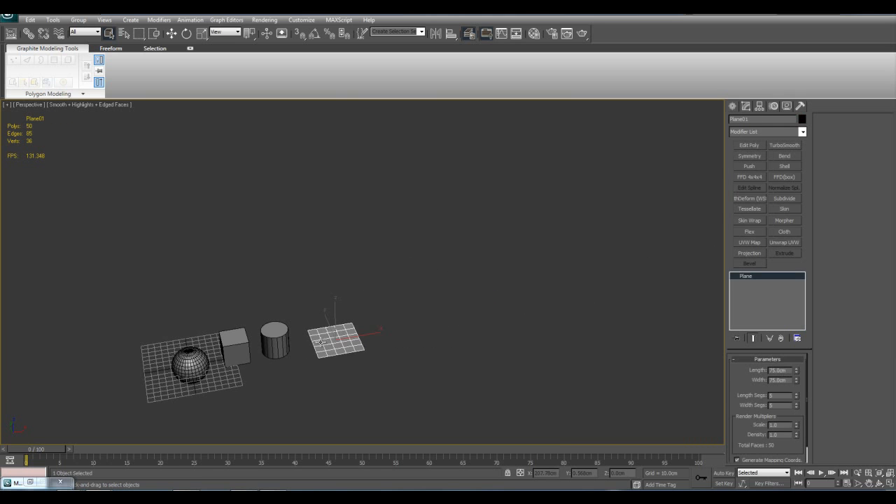
{"action": "key", "text": "z"}
{"action": "left_click", "coordinate": [803, 133]}
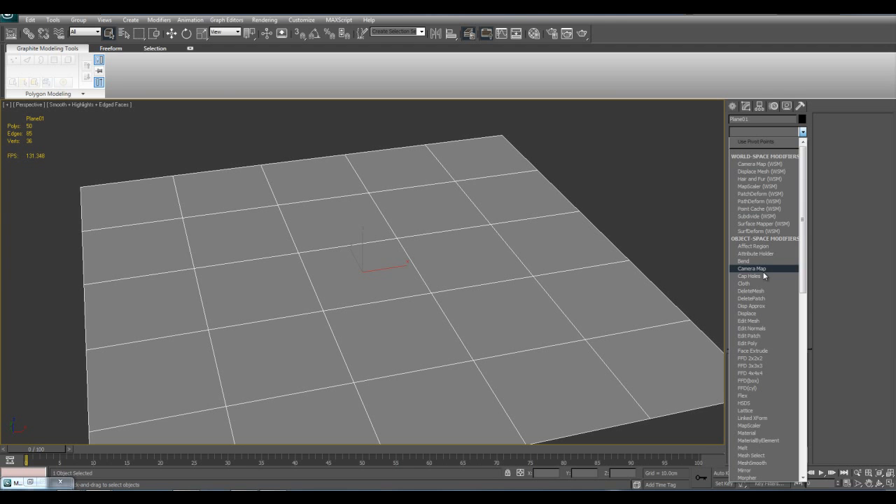
{"action": "left_click", "coordinate": [665, 208]}
{"action": "scroll", "coordinate": [532, 245], "scroll_direction": "down", "scroll_amount": 5}
{"action": "middle_click_drag", "start_coordinate": [357, 266], "coordinate": [564, 271]}
- Assign Material #54 to the sphere and enable showing the material in the viewport
{"action": "left_click", "coordinate": [109, 348]}
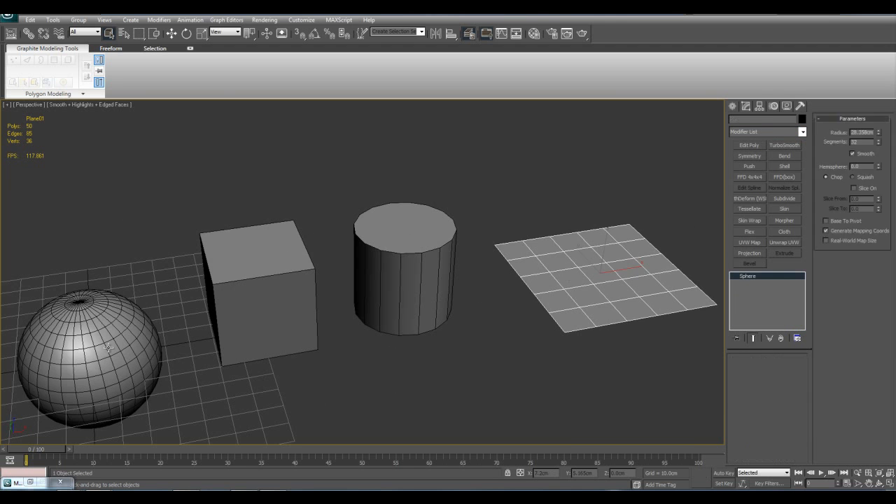
{"action": "key", "text": "z"}
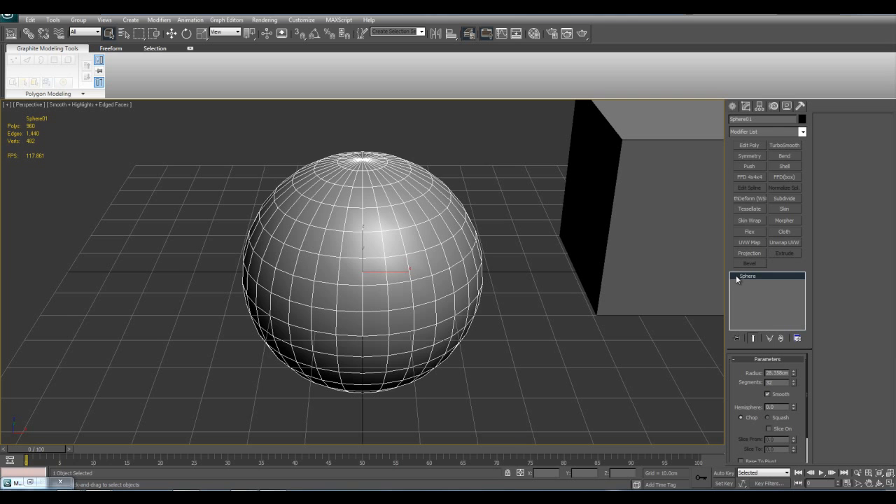
{"action": "key", "text": "m"}
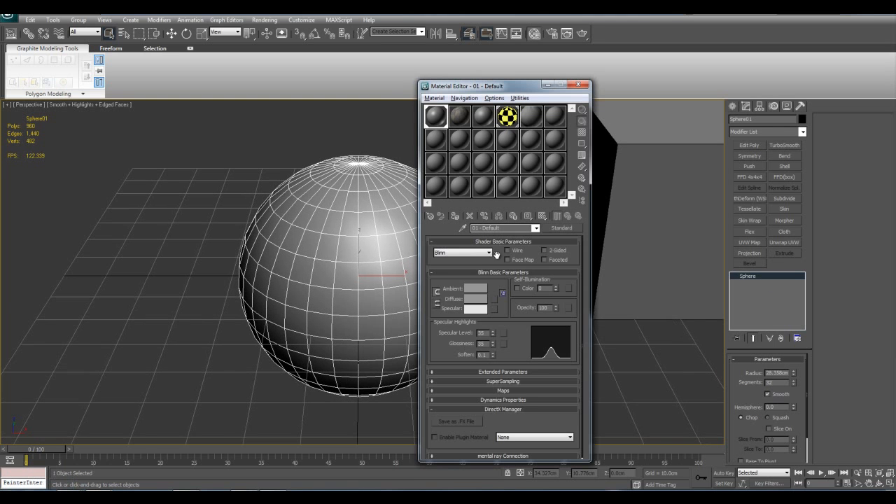
{"action": "left_click", "coordinate": [463, 117]}
{"action": "left_click", "coordinate": [483, 117]}
{"action": "left_click", "coordinate": [455, 216]}
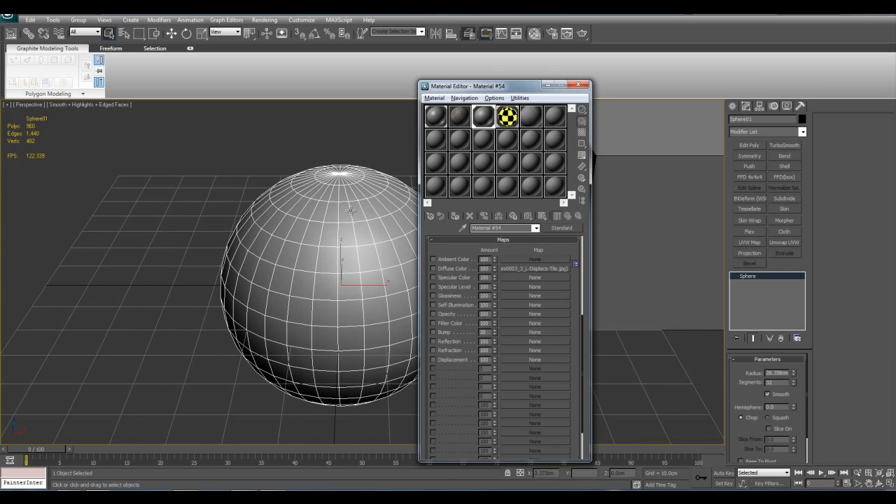
{"action": "middle_click_drag", "start_coordinate": [350, 210], "coordinate": [314, 208]}
{"action": "left_click", "coordinate": [541, 217]}
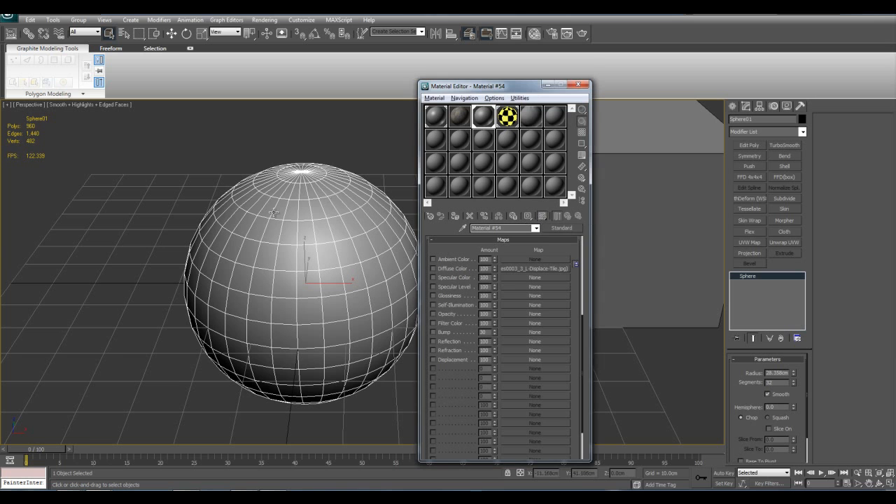
- Open the material's diffuse bitmap and view its full image
{"action": "left_click", "coordinate": [546, 273]}
{"action": "left_click", "coordinate": [553, 379]}
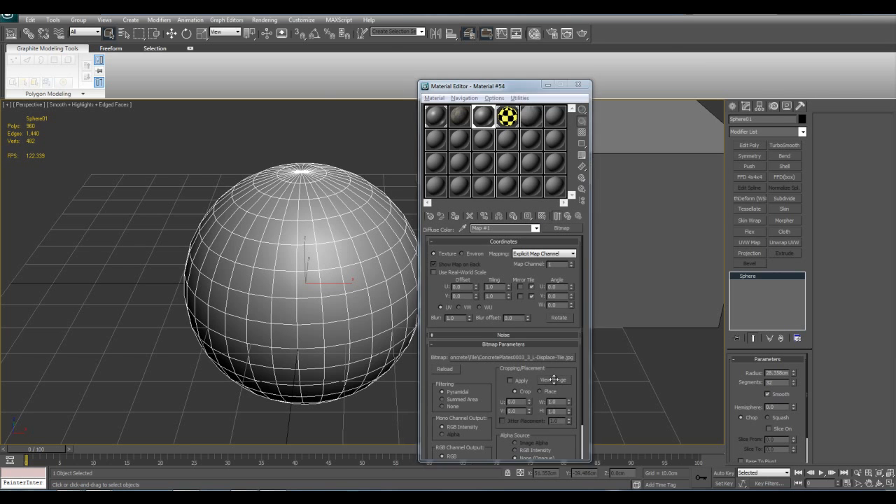
{"action": "left_click_drag", "start_coordinate": [616, 24], "coordinate": [300, 95]}
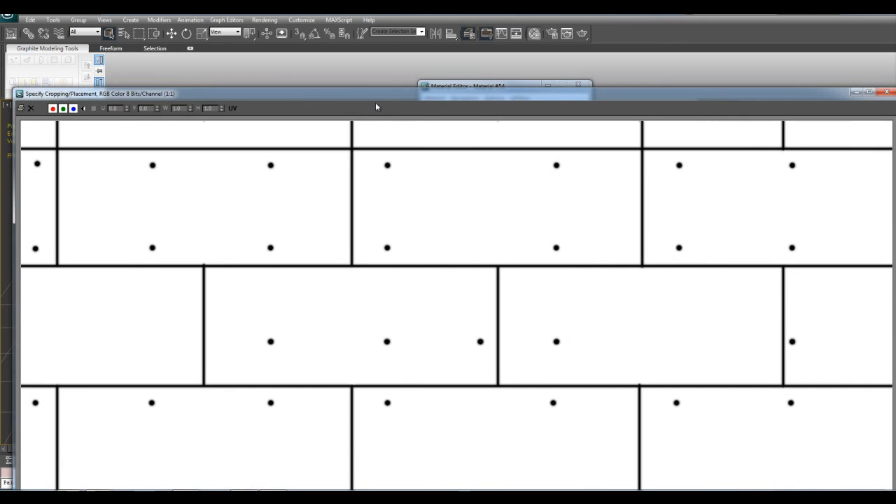
{"action": "left_click_drag", "start_coordinate": [670, 93], "coordinate": [494, 117]}
{"action": "left_click", "coordinate": [712, 116]}
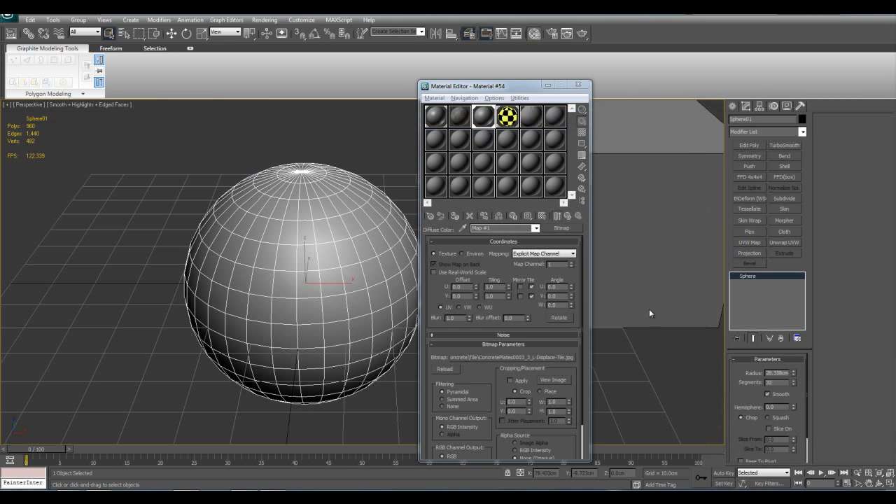
- Replace the diffuse bitmap with ConcreteFloors0048_7_S.jpg and show the map in the viewport
{"action": "left_click", "coordinate": [543, 357]}
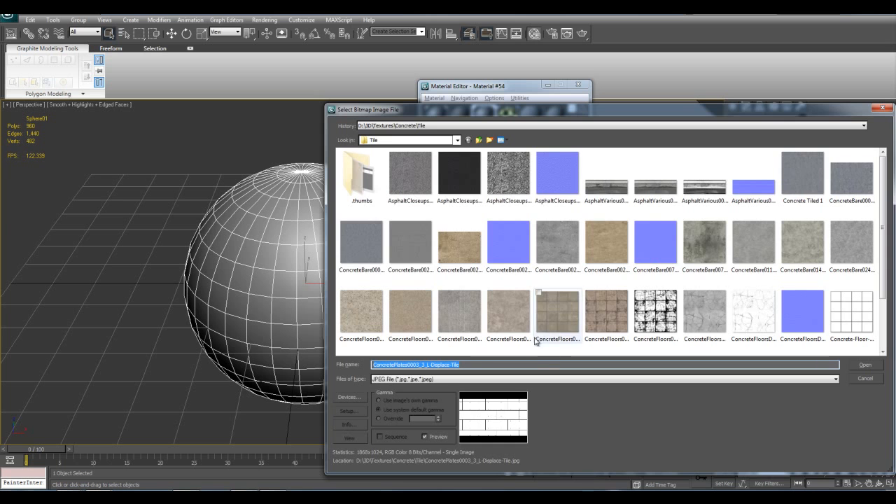
{"action": "double_click", "coordinate": [554, 313]}
{"action": "left_click", "coordinate": [542, 216]}
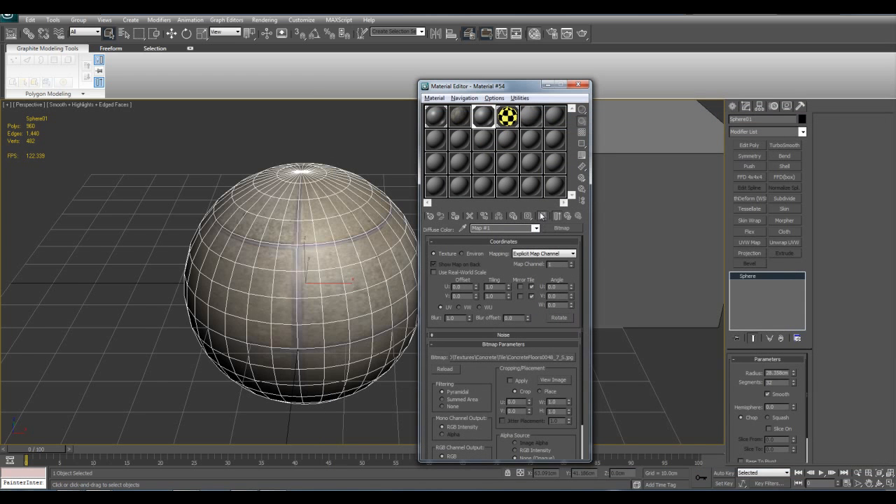
- Set the diffuse bitmap's U and V tiling to 5
{"action": "double_click", "coordinate": [497, 286]}
{"action": "double_click", "coordinate": [492, 297]}
{"action": "type", "text": "5"}
{"action": "middle_click_drag", "start_coordinate": [332, 268], "coordinate": [338, 268]}
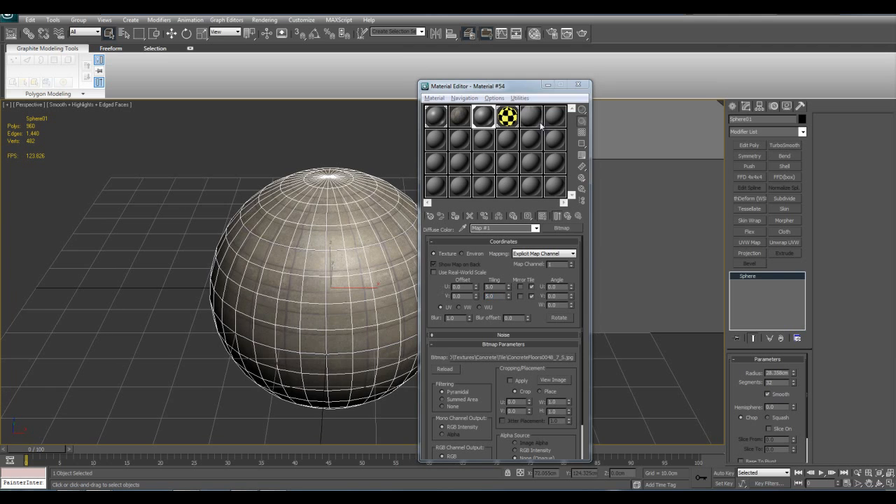
- Minimize the Material Editor, turn off edged faces, isolate the sphere and hide the grid
{"action": "left_click", "coordinate": [549, 85]}
{"action": "key", "text": "F4"}
{"action": "middle_click_drag", "start_coordinate": [492, 250], "coordinate": [569, 273]}
{"action": "scroll", "coordinate": [568, 272], "scroll_direction": "up", "scroll_amount": 3}
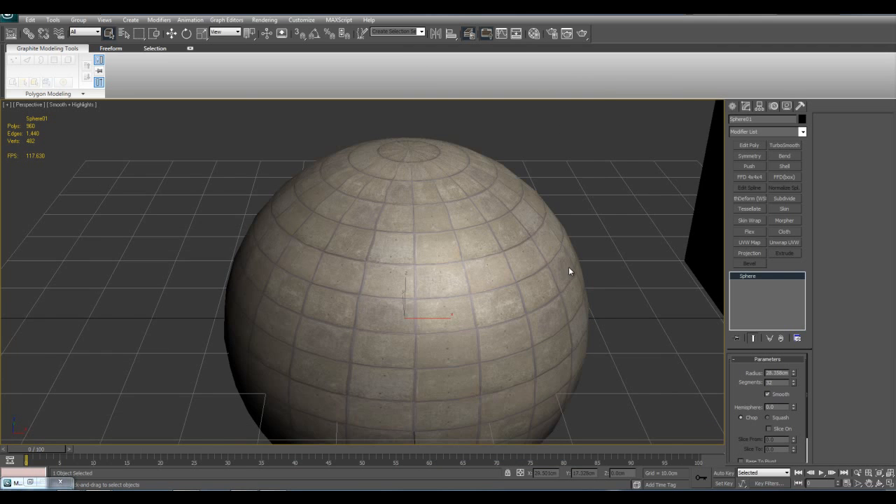
{"action": "scroll", "coordinate": [569, 267], "scroll_direction": "down", "scroll_amount": 4}
{"action": "key", "text": "alt+q"}
{"action": "left_click", "coordinate": [533, 272]}
{"action": "key", "text": "g"}
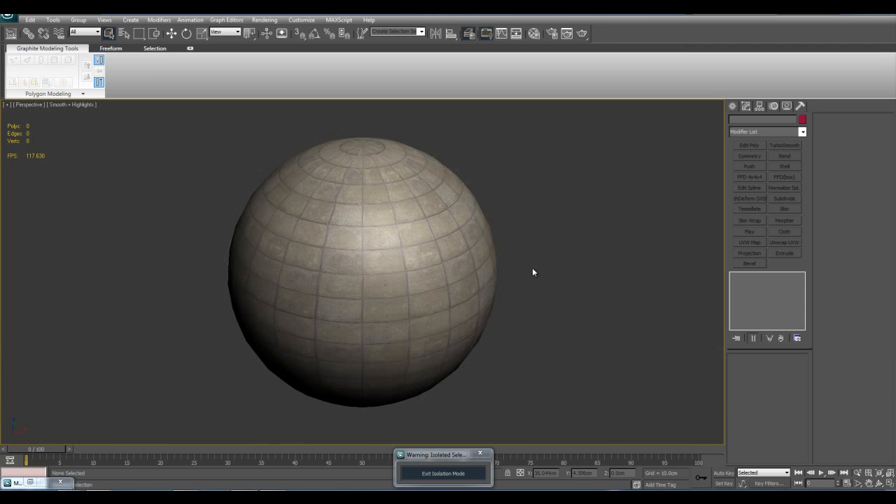
- Examine from several angles how the tiled concrete texture wraps around the sphere and its pole
{"action": "middle_click_drag", "start_coordinate": [533, 268], "coordinate": [553, 287]}
{"action": "scroll", "coordinate": [553, 288], "scroll_direction": "up", "scroll_amount": 3}
{"action": "middle_click_drag", "start_coordinate": [524, 252], "coordinate": [497, 257]}
{"action": "middle_click_drag", "start_coordinate": [555, 265], "coordinate": [514, 247]}
{"action": "scroll", "coordinate": [604, 312], "scroll_direction": "down", "scroll_amount": 3}
{"action": "scroll", "coordinate": [558, 274], "scroll_direction": "up", "scroll_amount": 2}
{"action": "middle_click_drag", "start_coordinate": [450, 285], "coordinate": [484, 316], "text": "alt"}
{"action": "middle_click_drag", "start_coordinate": [369, 214], "coordinate": [391, 192], "text": "alt"}
{"action": "scroll", "coordinate": [511, 301], "scroll_direction": "down", "scroll_amount": 2}
{"action": "key", "text": "F4"}
- Exit isolation mode, select the textured sphere and isolate it again
{"action": "left_click", "coordinate": [443, 473]}
{"action": "key", "text": "z"}
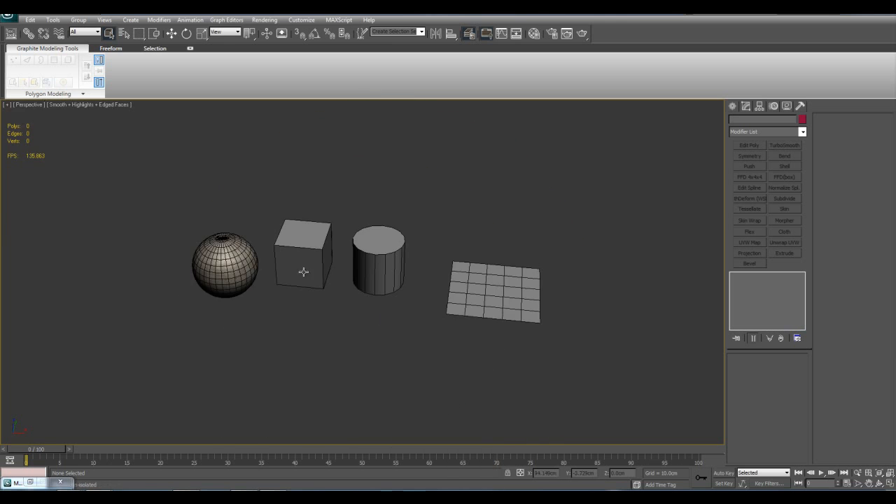
{"action": "left_click", "coordinate": [233, 272]}
{"action": "key", "text": "alt+q"}
- Frame the sphere with safe frames displayed and create a camera from the current view
{"action": "middle_click_drag", "start_coordinate": [466, 268], "coordinate": [450, 283]}
{"action": "scroll", "coordinate": [495, 280], "scroll_direction": "up", "scroll_amount": 3}
{"action": "key", "text": "shift+f"}
{"action": "key", "text": "shift+f"}
{"action": "scroll", "coordinate": [452, 279], "scroll_direction": "up", "scroll_amount": 2}
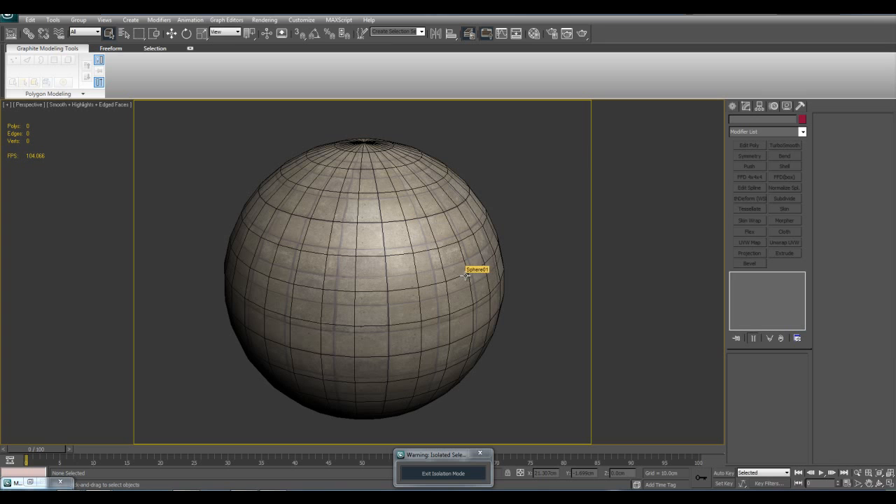
{"action": "key", "text": "ctrl+c"}
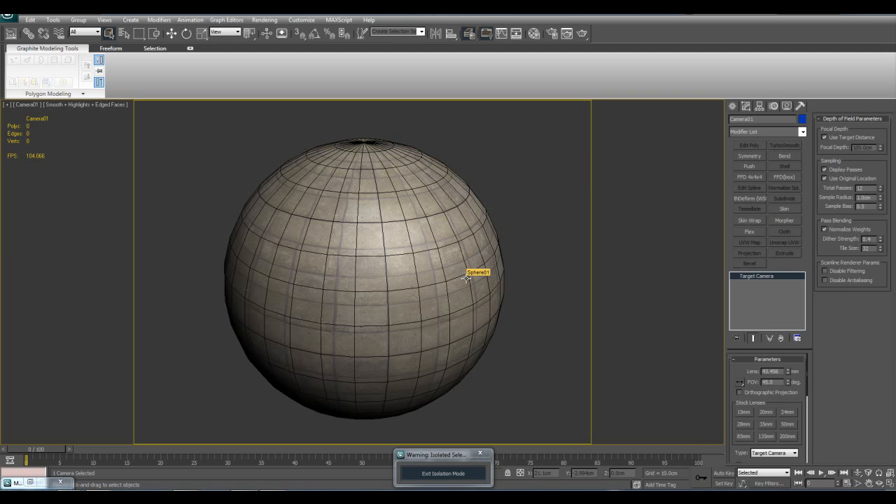
- Return to the Perspective view, hide the safe frames and deselect the new camera beside the sphere
{"action": "key", "text": "p"}
{"action": "scroll", "coordinate": [344, 284], "scroll_direction": "down", "scroll_amount": 4}
{"action": "middle_click_drag", "start_coordinate": [344, 284], "coordinate": [437, 303], "text": "alt"}
{"action": "key", "text": "shift+f"}
{"action": "middle_click_drag", "start_coordinate": [360, 275], "coordinate": [339, 272]}
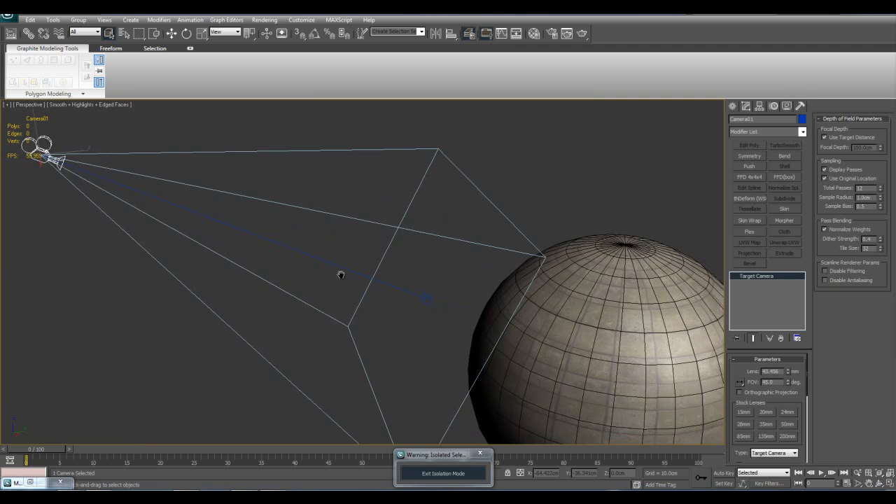
{"action": "scroll", "coordinate": [339, 272], "scroll_direction": "down", "scroll_amount": 3}
{"action": "left_click", "coordinate": [432, 291]}
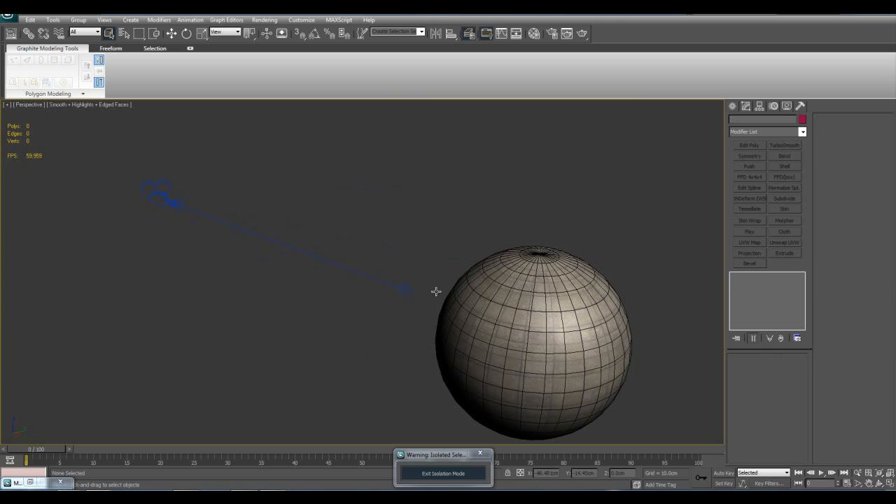
{"action": "middle_click_drag", "start_coordinate": [464, 310], "coordinate": [426, 303]}
- Apply the Camera Map modifier to the sphere and pick the new camera as its mapping camera
{"action": "left_click", "coordinate": [456, 295]}
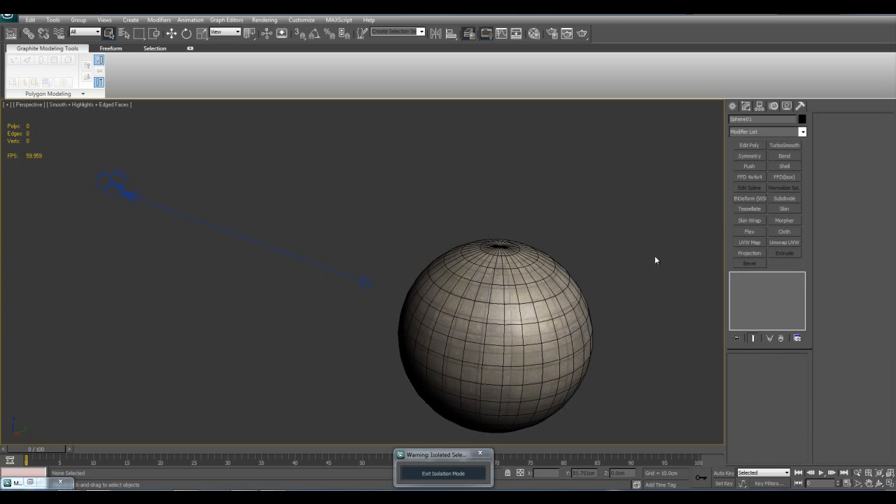
{"action": "left_click", "coordinate": [555, 291]}
{"action": "left_click", "coordinate": [803, 132]}
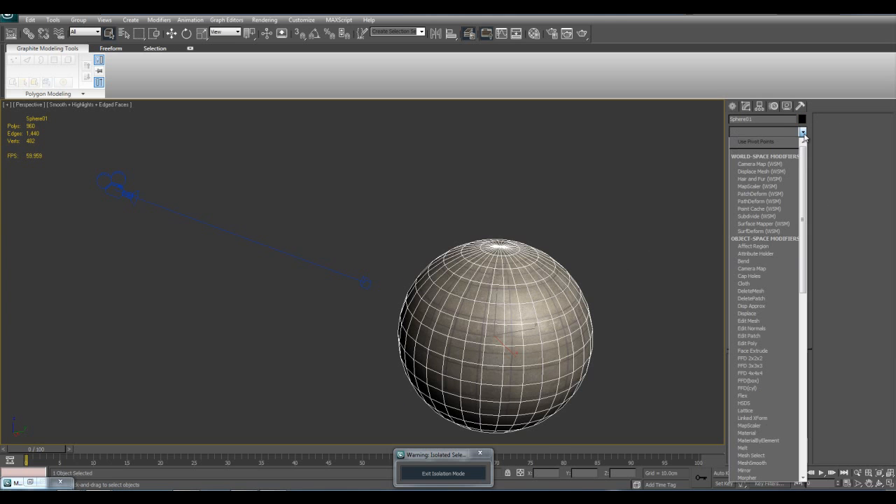
{"action": "left_click", "coordinate": [747, 268]}
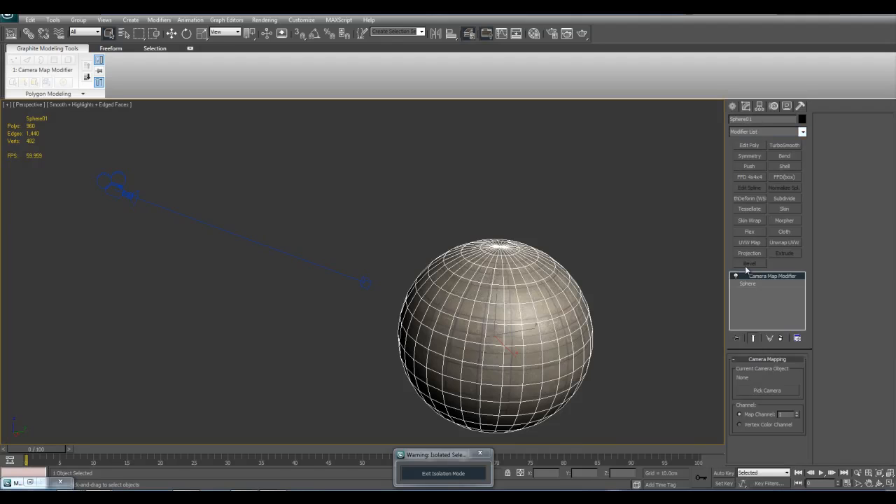
{"action": "middle_click_drag", "start_coordinate": [633, 336], "coordinate": [700, 343]}
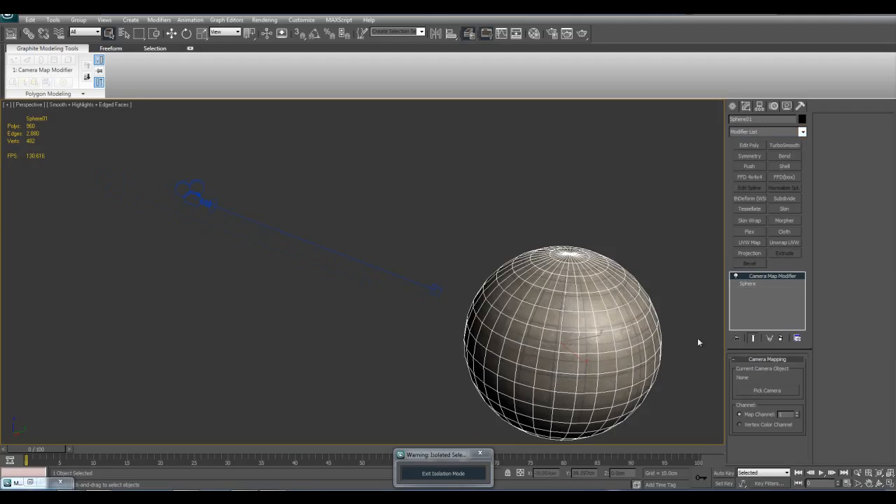
{"action": "left_click", "coordinate": [767, 390]}
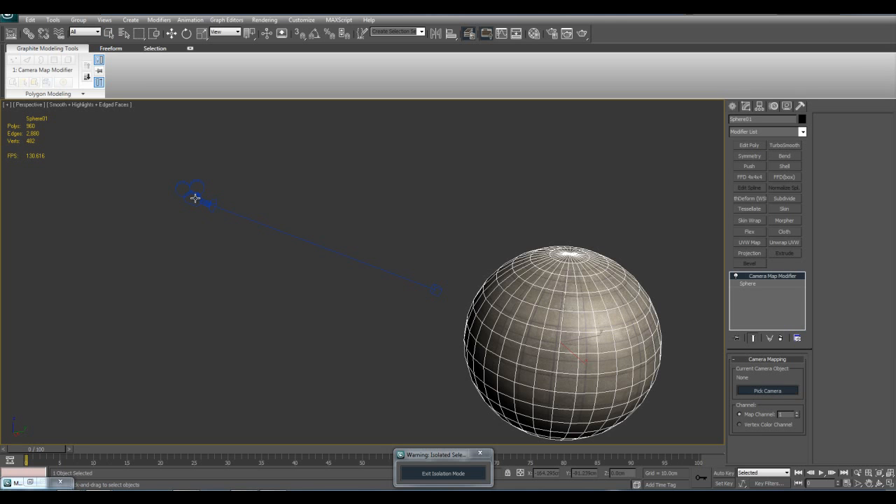
{"action": "left_click", "coordinate": [195, 198]}
- Examine the camera-projected texture on the sphere from the camera's direction and from the sides, with edged faces off
{"action": "key", "text": "F4"}
{"action": "key", "text": "z"}
{"action": "middle_click_drag", "start_coordinate": [451, 293], "coordinate": [493, 280], "text": "alt"}
{"action": "left_click", "coordinate": [524, 301]}
{"action": "scroll", "coordinate": [514, 304], "scroll_direction": "up", "scroll_amount": 3}
{"action": "middle_click_drag", "start_coordinate": [486, 317], "coordinate": [409, 283]}
{"action": "middle_click_drag", "start_coordinate": [409, 284], "coordinate": [477, 318], "text": "alt"}
{"action": "scroll", "coordinate": [463, 310], "scroll_direction": "down", "scroll_amount": 3}
{"action": "scroll", "coordinate": [495, 302], "scroll_direction": "up", "scroll_amount": 3}
{"action": "scroll", "coordinate": [494, 304], "scroll_direction": "down", "scroll_amount": 6}
{"action": "scroll", "coordinate": [230, 234], "scroll_direction": "up", "scroll_amount": 3}
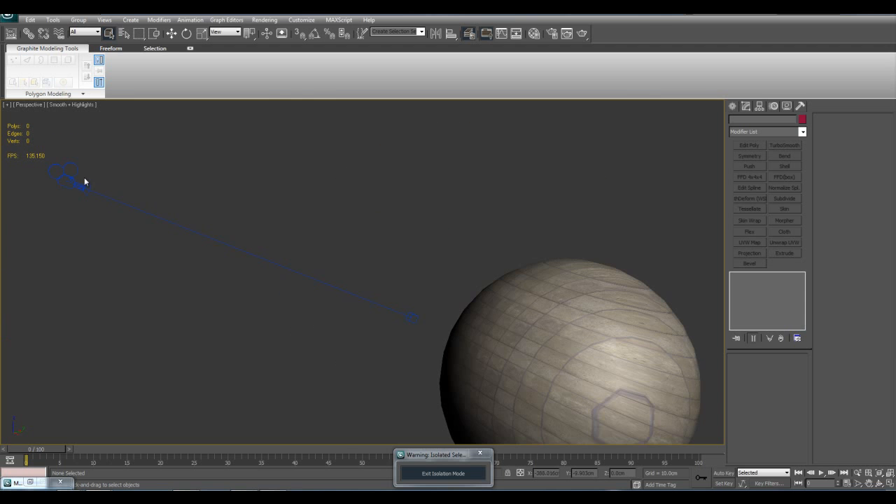
{"action": "left_click", "coordinate": [159, 162]}
{"action": "scroll", "coordinate": [175, 159], "scroll_direction": "up", "scroll_amount": 2}
{"action": "middle_click_drag", "start_coordinate": [175, 160], "coordinate": [306, 228]}
{"action": "scroll", "coordinate": [280, 220], "scroll_direction": "down", "scroll_amount": 2}
{"action": "middle_click_drag", "start_coordinate": [481, 324], "coordinate": [374, 302]}
{"action": "scroll", "coordinate": [374, 302], "scroll_direction": "up", "scroll_amount": 2}
{"action": "middle_click_drag", "start_coordinate": [375, 303], "coordinate": [560, 324], "text": "alt"}
{"action": "left_click", "coordinate": [489, 312]}
{"action": "scroll", "coordinate": [560, 323], "scroll_direction": "up", "scroll_amount": 2}
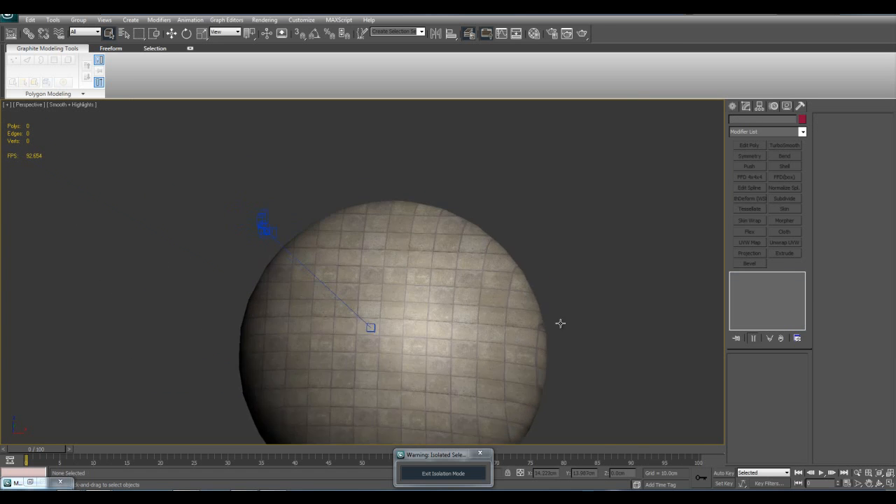
- Examine how the camera-projected texture wraps and stretches on the sphere relative to the camera's direction, from the front and the side
{"action": "scroll", "coordinate": [560, 324], "scroll_direction": "up", "scroll_amount": 2}
{"action": "middle_click_drag", "start_coordinate": [516, 305], "coordinate": [525, 253]}
{"action": "scroll", "coordinate": [402, 269], "scroll_direction": "down", "scroll_amount": 2}
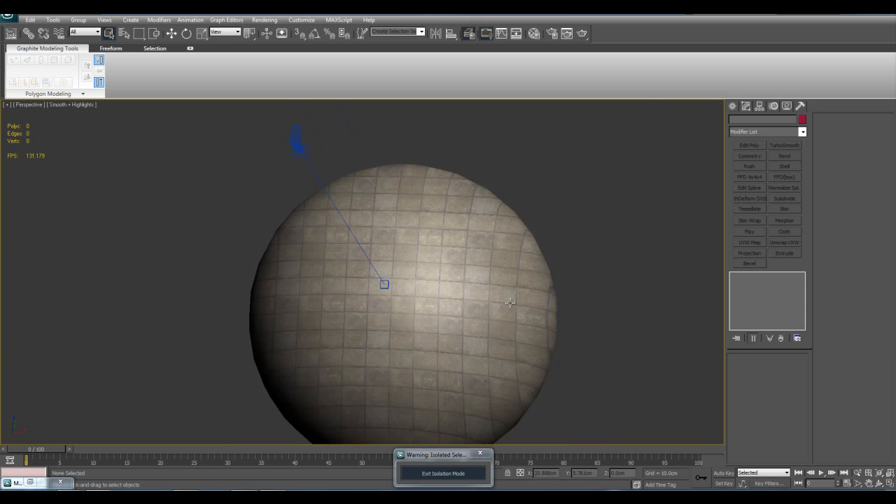
{"action": "middle_click_drag", "start_coordinate": [534, 298], "coordinate": [500, 269], "text": "alt"}
{"action": "middle_click_drag", "start_coordinate": [448, 283], "coordinate": [401, 273], "text": "alt"}
{"action": "scroll", "coordinate": [401, 273], "scroll_direction": "down", "scroll_amount": 4}
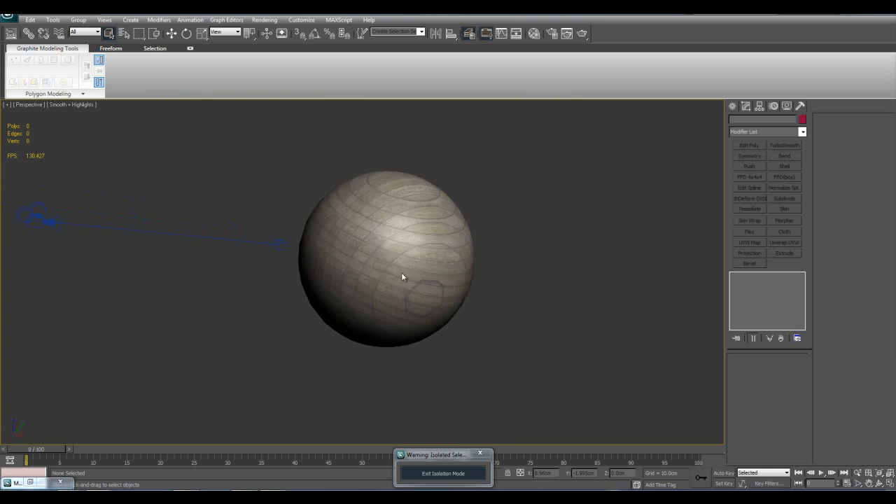
{"action": "middle_click_drag", "start_coordinate": [203, 277], "coordinate": [334, 329]}
{"action": "left_click_drag", "start_coordinate": [192, 233], "coordinate": [429, 322]}
{"action": "middle_click_drag", "start_coordinate": [429, 321], "coordinate": [575, 334], "text": "alt"}
{"action": "left_click", "coordinate": [539, 310]}
{"action": "scroll", "coordinate": [574, 335], "scroll_direction": "up", "scroll_amount": 4}
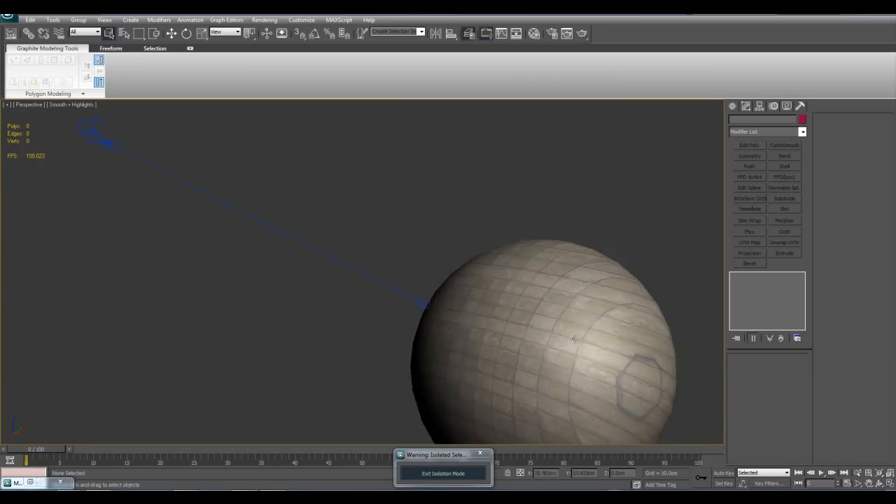
{"action": "middle_click_drag", "start_coordinate": [416, 199], "coordinate": [383, 201], "text": "alt"}
{"action": "middle_click_drag", "start_coordinate": [404, 253], "coordinate": [411, 260]}
{"action": "scroll", "coordinate": [410, 260], "scroll_direction": "down", "scroll_amount": 3}
{"action": "middle_click_drag", "start_coordinate": [519, 309], "coordinate": [502, 308]}
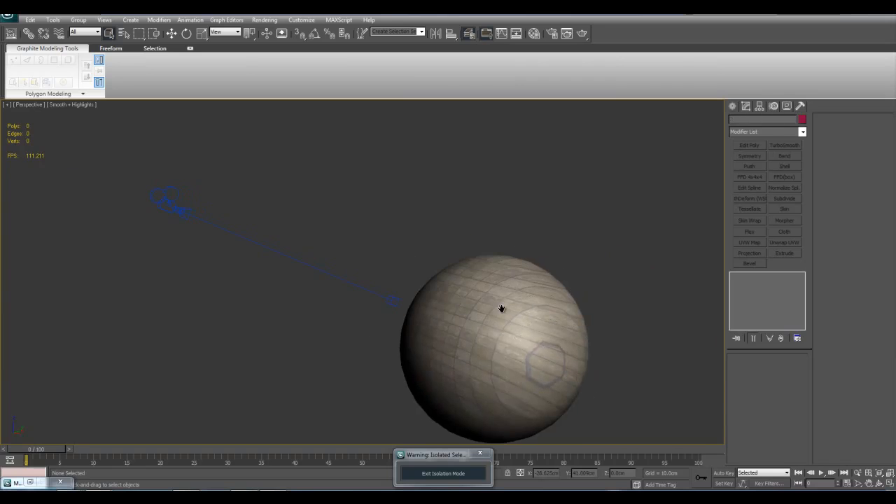
{"action": "scroll", "coordinate": [502, 308], "scroll_direction": "up", "scroll_amount": 3}
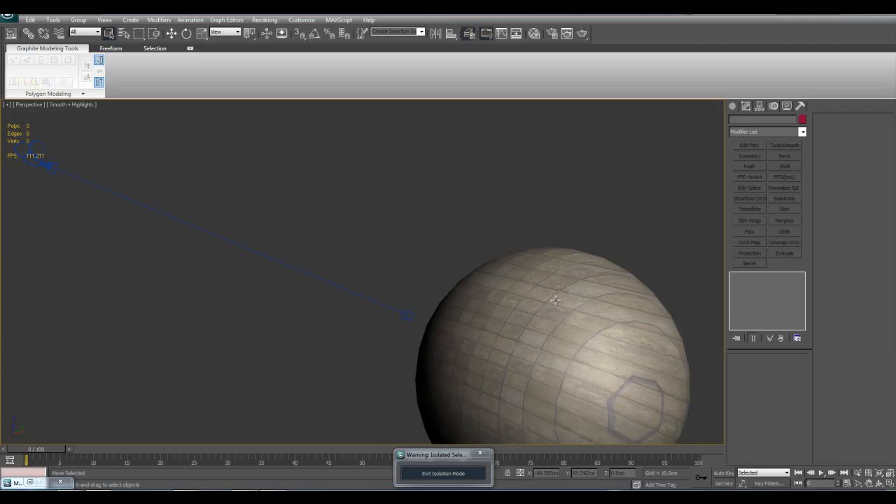
{"action": "middle_click_drag", "start_coordinate": [556, 299], "coordinate": [492, 296]}
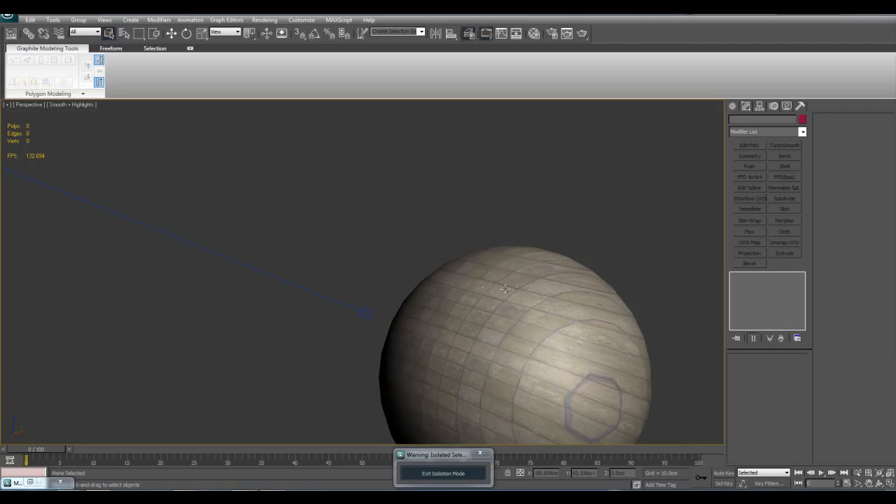
{"action": "middle_click_drag", "start_coordinate": [513, 287], "coordinate": [522, 319]}
- Frame the sphere and check its projected texture with edged faces turned on and off
{"action": "left_click", "coordinate": [477, 314]}
{"action": "key", "text": "z"}
{"action": "left_click", "coordinate": [582, 321]}
{"action": "key", "text": "F4"}
{"action": "middle_click_drag", "start_coordinate": [415, 296], "coordinate": [536, 347]}
{"action": "key", "text": "F4"}
{"action": "scroll", "coordinate": [500, 330], "scroll_direction": "down", "scroll_amount": 3}
- Select the sphere and delete its Camera Map modifier
{"action": "left_click", "coordinate": [491, 406]}
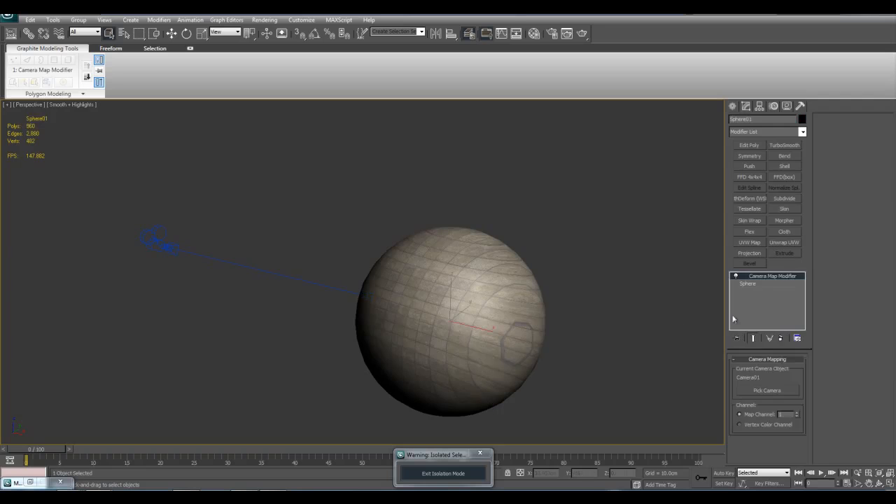
{"action": "right_click", "coordinate": [769, 280]}
{"action": "left_click", "coordinate": [779, 292]}
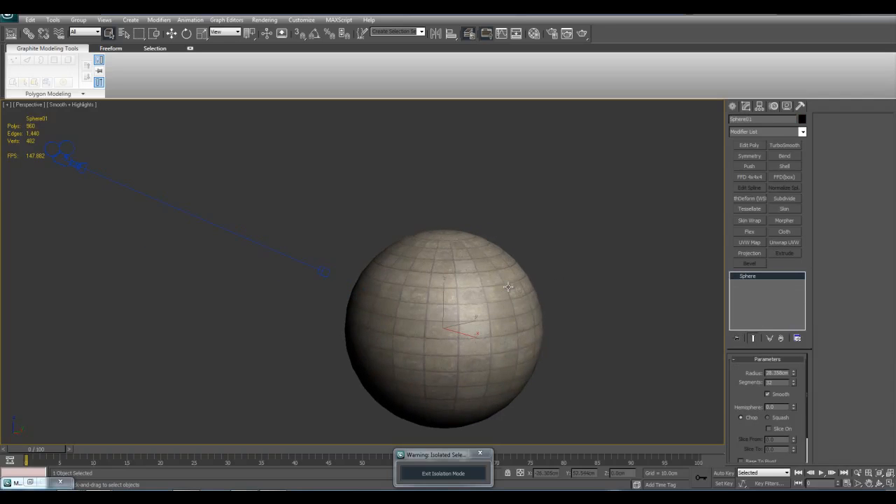
- Delete the camera together with its target and exit isolation mode
{"action": "middle_click_drag", "start_coordinate": [400, 210], "coordinate": [446, 256]}
{"action": "left_click_drag", "start_coordinate": [111, 181], "coordinate": [301, 262]}
{"action": "left_click_drag", "start_coordinate": [109, 181], "coordinate": [370, 313]}
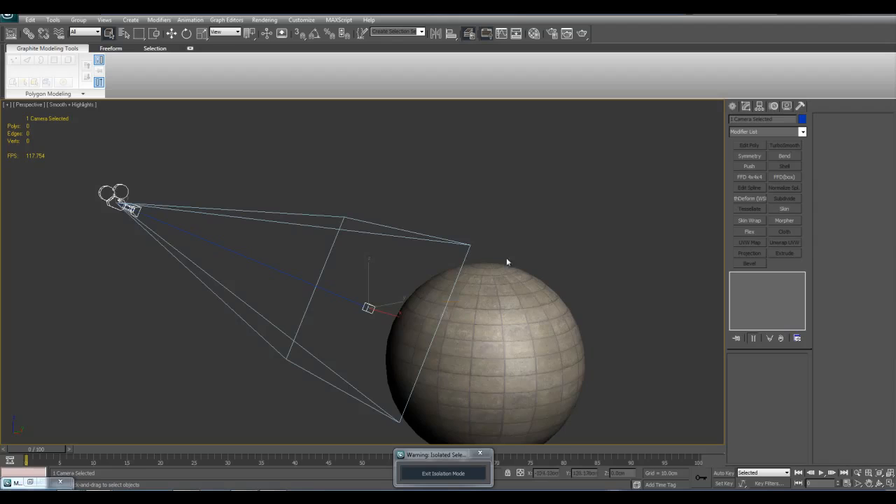
{"action": "key", "text": "Delete"}
{"action": "left_click", "coordinate": [478, 472]}
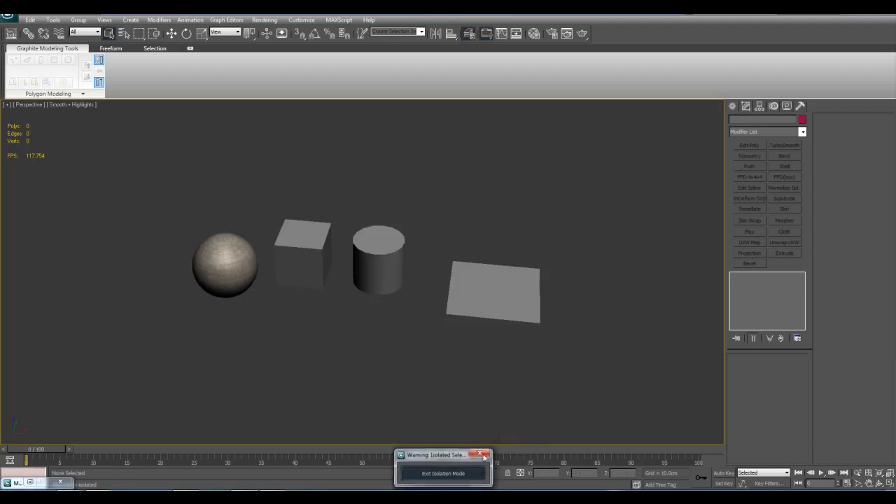
- Frame the sphere and assign the plain grey 01 - Default material to it, replacing the tiled texture
{"action": "left_click", "coordinate": [245, 280]}
{"action": "key", "text": "z"}
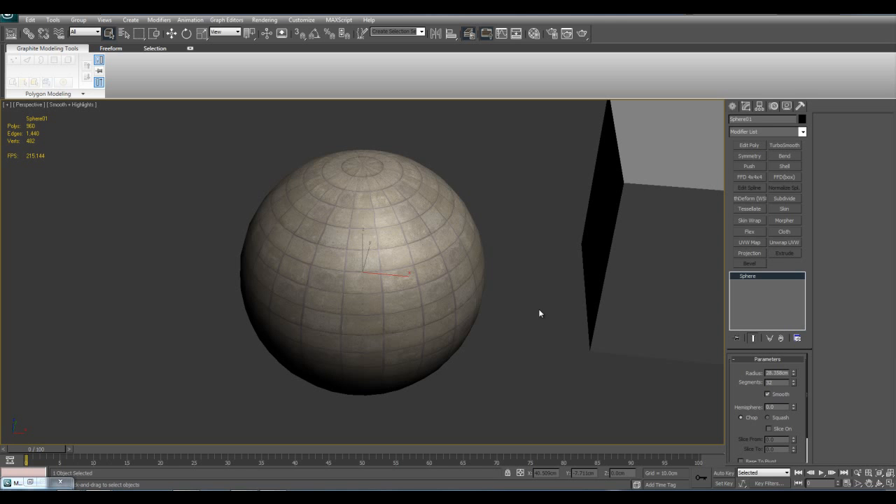
{"action": "middle_click_drag", "start_coordinate": [538, 313], "coordinate": [511, 336], "text": "alt"}
{"action": "key", "text": "F4"}
{"action": "key", "text": "F4"}
{"action": "key", "text": "m"}
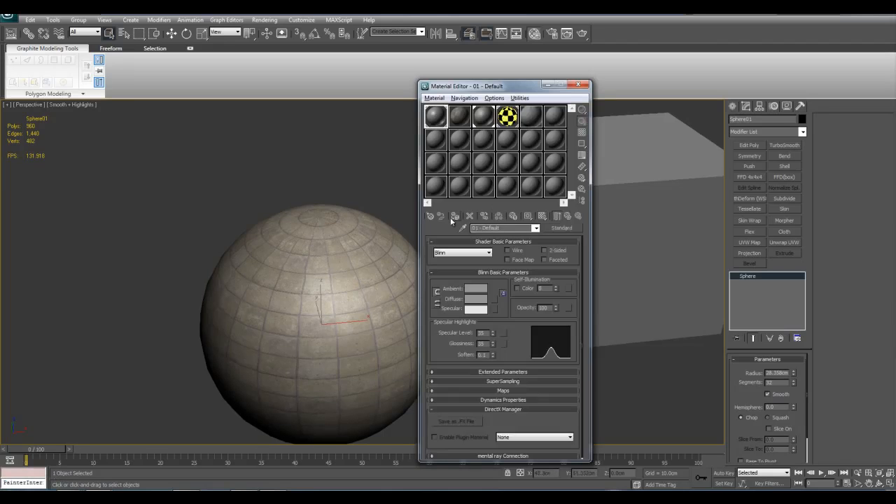
{"action": "left_click", "coordinate": [454, 217]}
{"action": "left_click", "coordinate": [546, 85]}
- Turn on edged faces and add an Edit Poly modifier to the sphere, entering polygon selection
{"action": "left_click", "coordinate": [803, 132]}
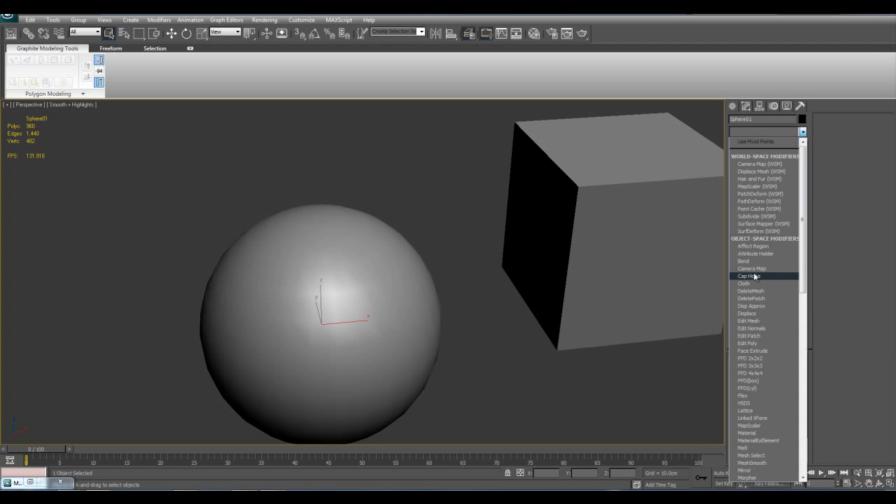
{"action": "left_click", "coordinate": [511, 373]}
{"action": "key", "text": "F4"}
{"action": "middle_click_drag", "start_coordinate": [537, 346], "coordinate": [601, 339]}
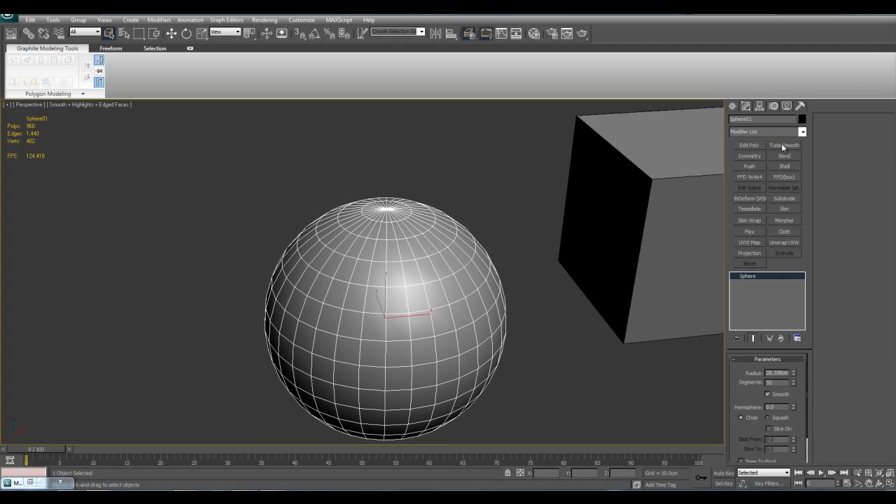
{"action": "left_click", "coordinate": [760, 147]}
{"action": "key", "text": "4"}
{"action": "scroll", "coordinate": [490, 294], "scroll_direction": "up", "scroll_amount": 3}
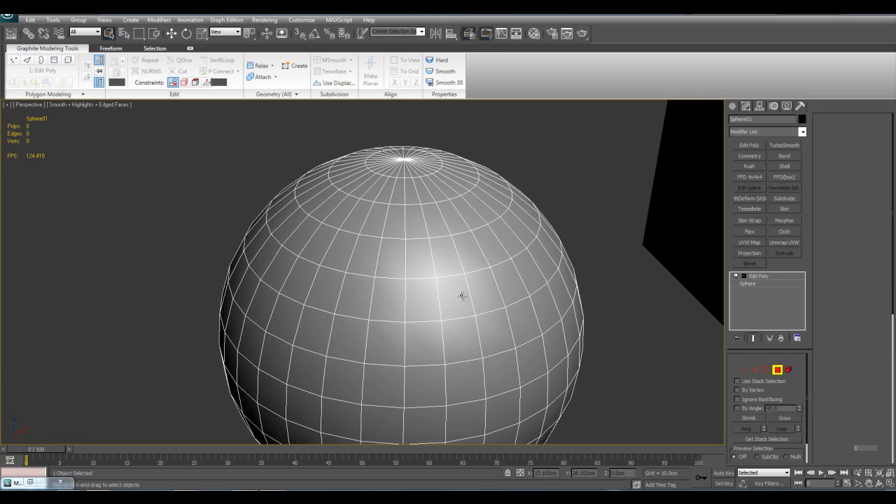
- Delete eight polygons from the sphere's front as two singles, one pair and one 2×2 block, leaving four separate holes
{"action": "left_click", "coordinate": [439, 299]}
{"action": "key", "text": "z"}
{"action": "scroll", "coordinate": [394, 264], "scroll_direction": "down", "scroll_amount": 5}
{"action": "left_click", "coordinate": [262, 262], "text": "ctrl"}
{"action": "middle_click_drag", "start_coordinate": [365, 351], "coordinate": [361, 297]}
{"action": "left_click", "coordinate": [357, 316], "text": "ctrl"}
{"action": "left_click", "coordinate": [361, 359], "text": "ctrl"}
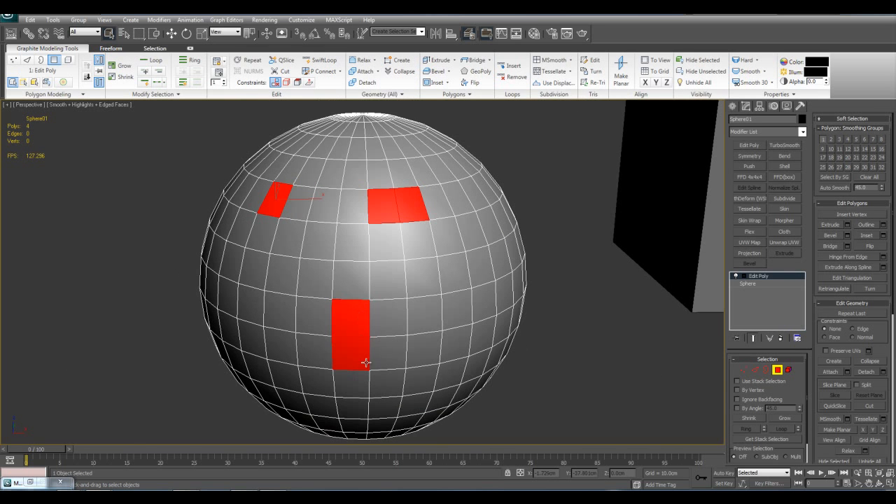
{"action": "left_click", "coordinate": [385, 358], "text": "ctrl"}
{"action": "left_click", "coordinate": [384, 328], "text": "ctrl"}
{"action": "left_click", "coordinate": [513, 352], "text": "ctrl"}
{"action": "middle_click_drag", "start_coordinate": [560, 350], "coordinate": [493, 348], "text": "alt"}
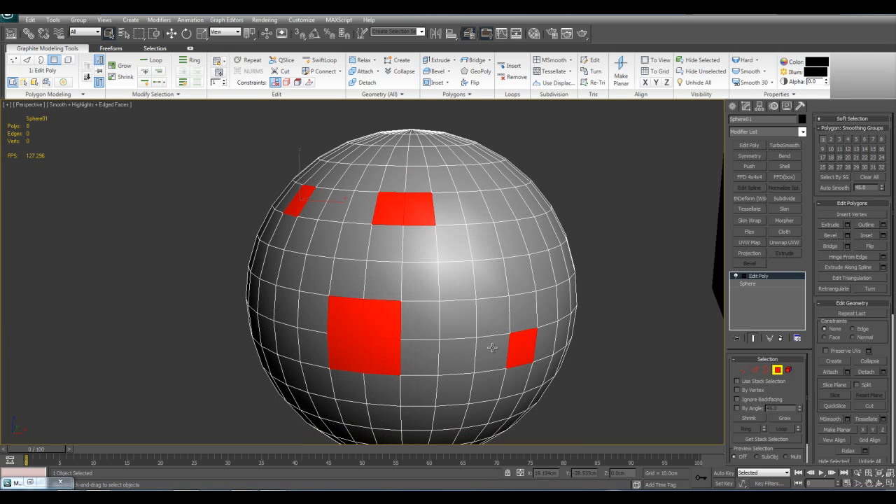
{"action": "left_click", "coordinate": [522, 350], "text": "alt"}
{"action": "left_click", "coordinate": [503, 278], "text": "ctrl"}
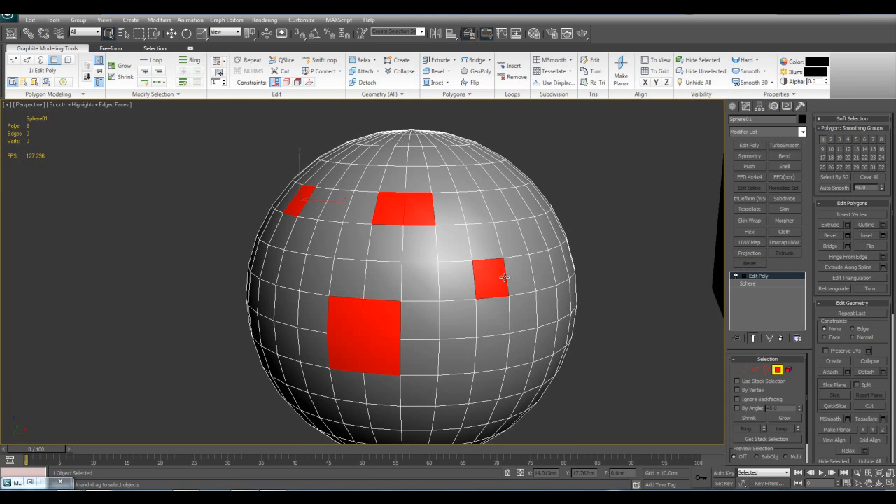
{"action": "key", "text": "Delete"}
{"action": "middle_click_drag", "start_coordinate": [503, 279], "coordinate": [505, 290]}
{"action": "key", "text": "4"}
- Apply the Cap Holes modifier to the sphere and inspect the capped areas up close
{"action": "middle_click_drag", "start_coordinate": [583, 272], "coordinate": [603, 272], "text": "alt"}
{"action": "left_click", "coordinate": [803, 132]}
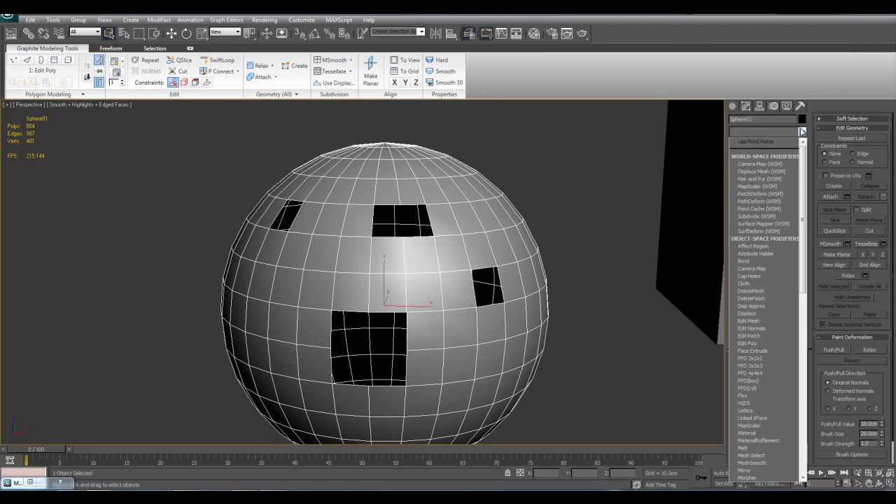
{"action": "left_click", "coordinate": [761, 276]}
{"action": "scroll", "coordinate": [512, 301], "scroll_direction": "up", "scroll_amount": 3}
{"action": "middle_click_drag", "start_coordinate": [563, 303], "coordinate": [597, 319], "text": "alt"}
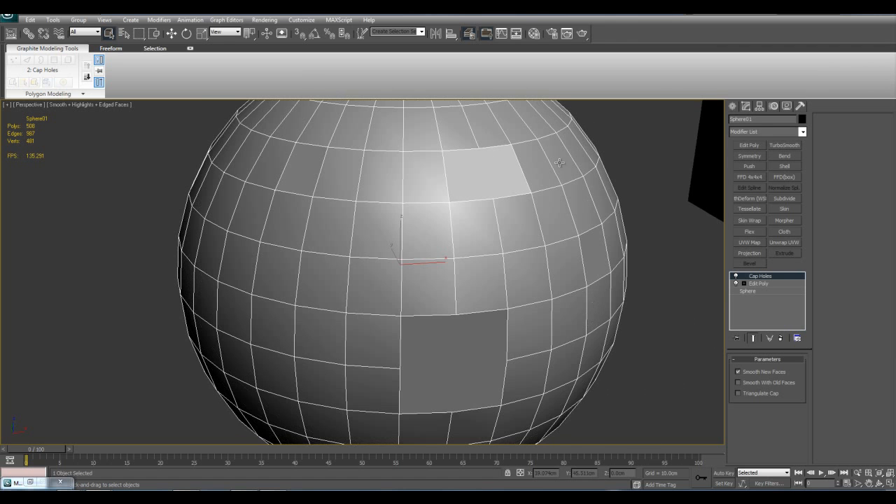
{"action": "scroll", "coordinate": [628, 350], "scroll_direction": "down", "scroll_amount": 3}
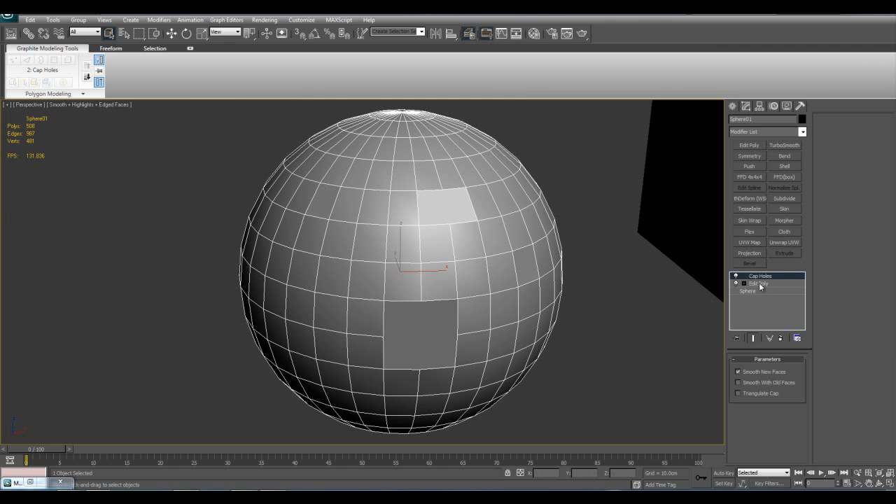
- Turn off Cap Holes and add a second Edit Poly modifier beneath it, entering border selection
{"action": "left_click", "coordinate": [735, 277]}
{"action": "left_click", "coordinate": [759, 283]}
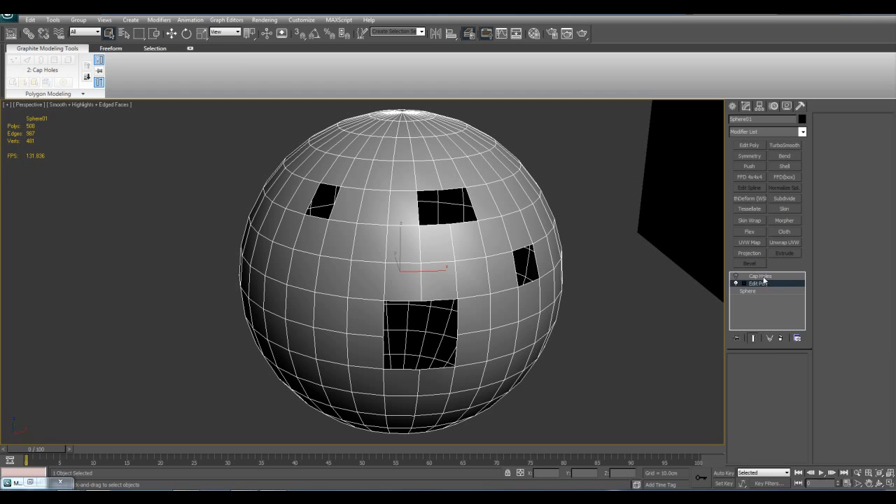
{"action": "left_click", "coordinate": [750, 146]}
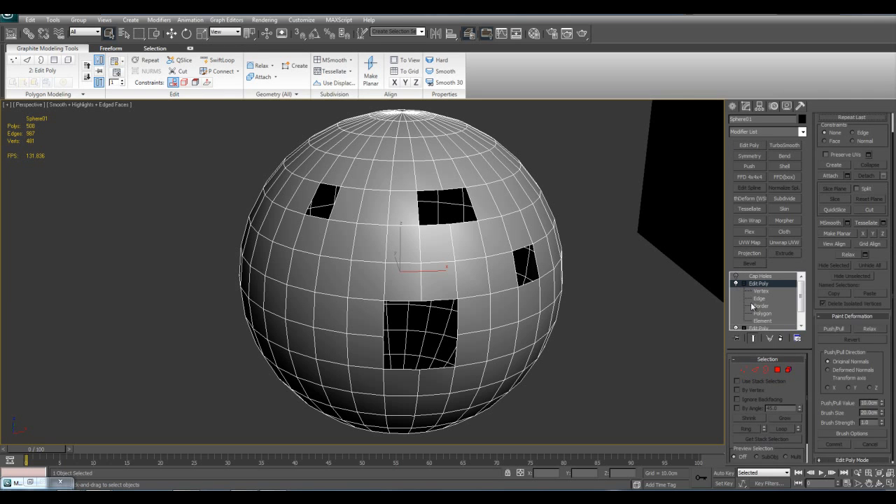
{"action": "left_click", "coordinate": [754, 305]}
- Cap the border of each hole in the sphere with the Edit Poly Cap command and leave border selection
{"action": "left_click", "coordinate": [441, 301]}
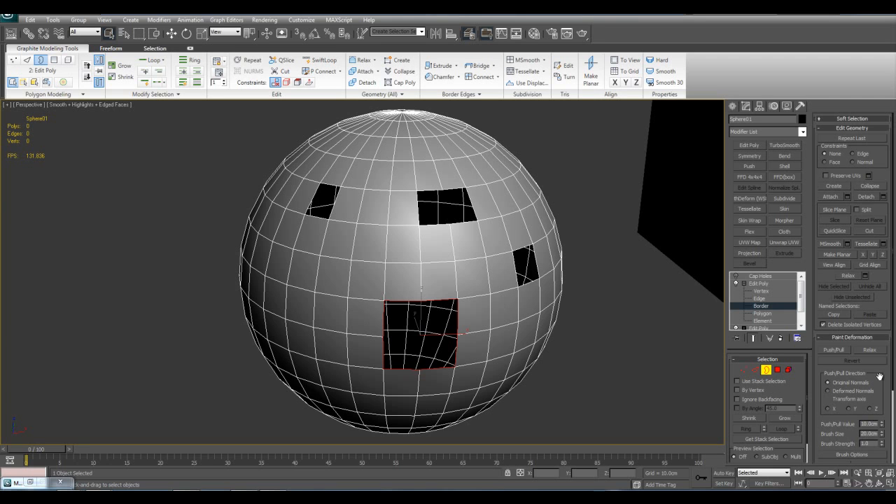
{"action": "left_click_drag", "start_coordinate": [880, 377], "coordinate": [864, 205]}
{"action": "left_click", "coordinate": [876, 423]}
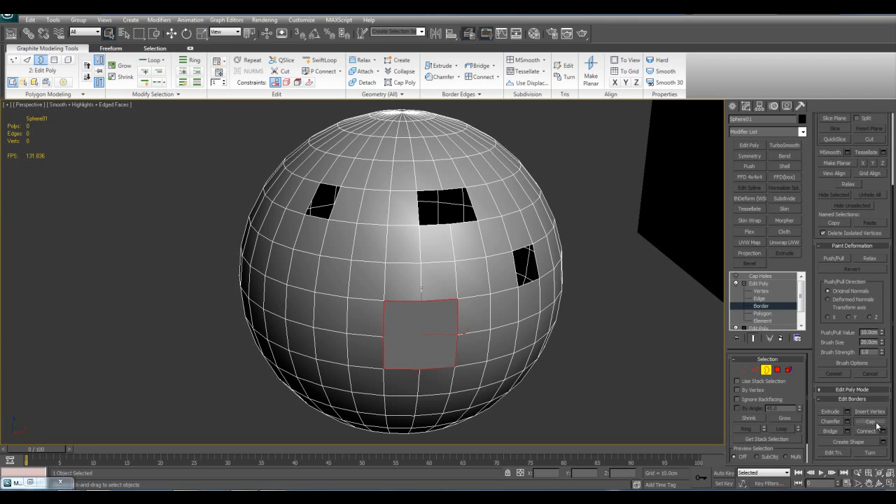
{"action": "middle_click_drag", "start_coordinate": [604, 299], "coordinate": [589, 315]}
{"action": "key", "text": "alt+p"}
{"action": "left_click", "coordinate": [456, 235]}
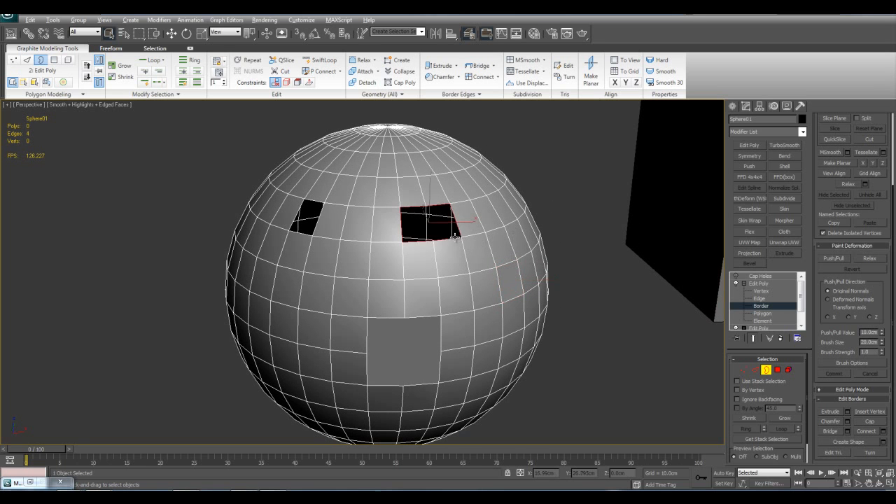
{"action": "key", "text": "alt+p"}
{"action": "left_click", "coordinate": [303, 235]}
{"action": "key", "text": "alt+p"}
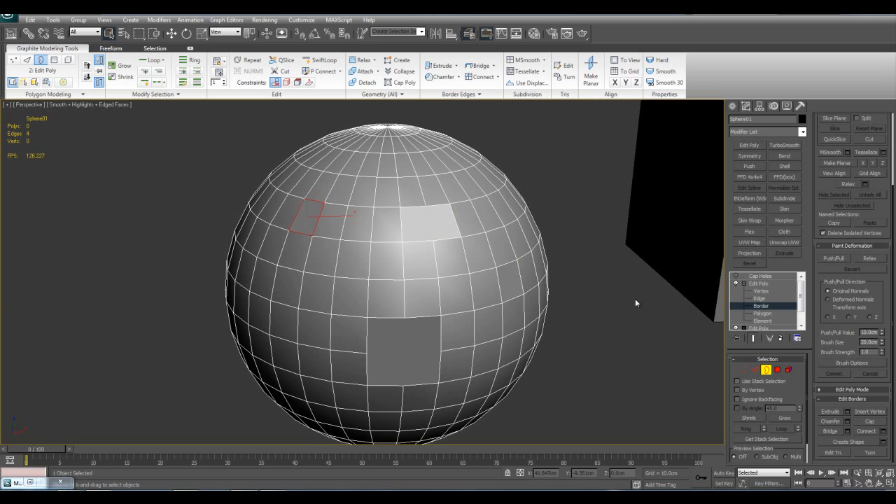
{"action": "left_click", "coordinate": [743, 283]}
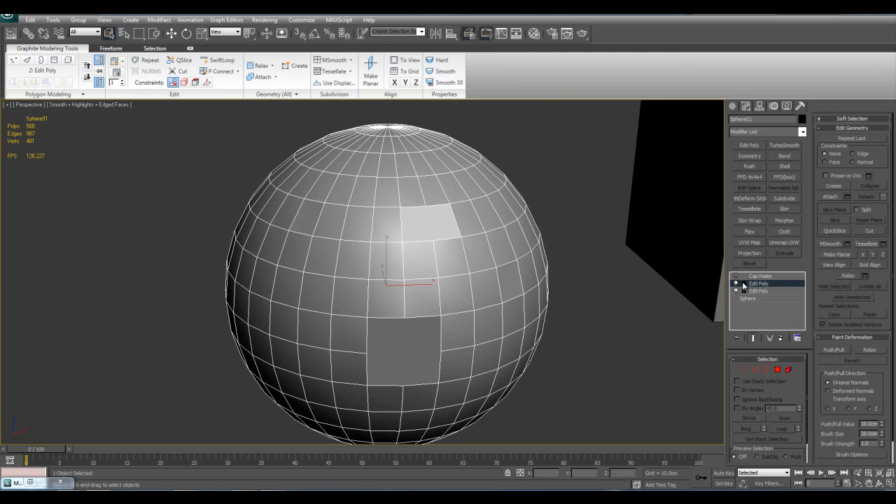
- Delete the Cap Holes modifier and both Edit Poly modifiers from the sphere's stack
{"action": "middle_click_drag", "start_coordinate": [499, 251], "coordinate": [509, 280]}
{"action": "middle_click_drag", "start_coordinate": [507, 311], "coordinate": [495, 258]}
{"action": "right_click", "coordinate": [756, 278]}
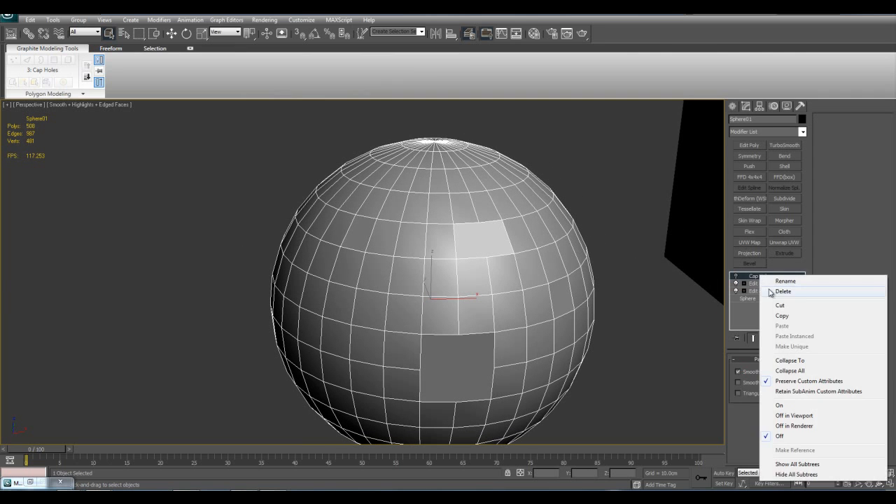
{"action": "left_click", "coordinate": [770, 290]}
{"action": "right_click", "coordinate": [760, 284]}
{"action": "left_click", "coordinate": [770, 297]}
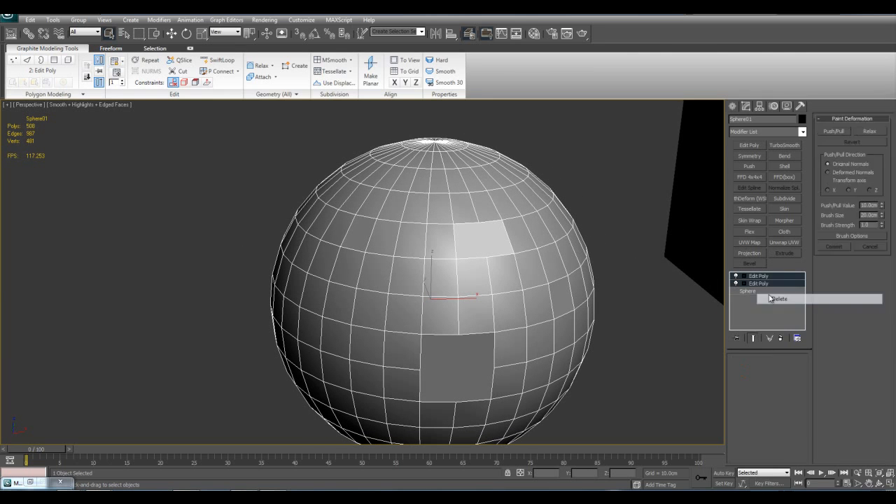
- Clone the flat plane beside the cylinder upward and rotate the copy to stand upright above the original
{"action": "left_click", "coordinate": [803, 131]}
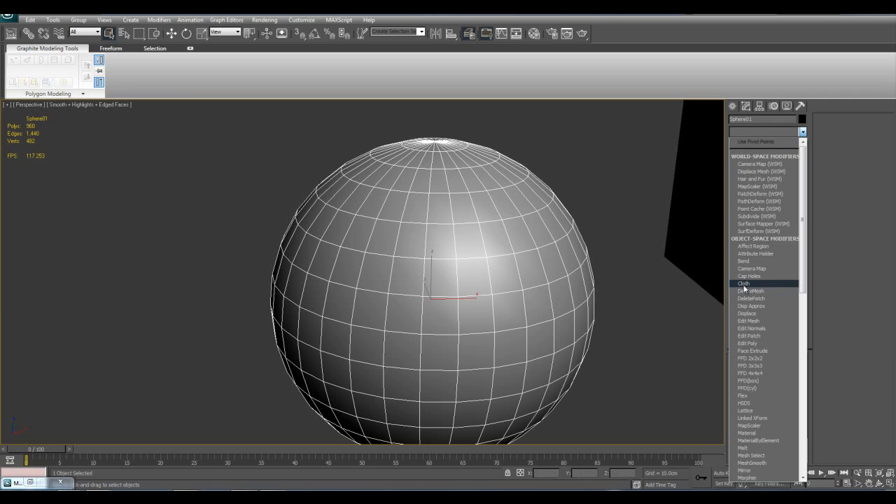
{"action": "left_click", "coordinate": [653, 311]}
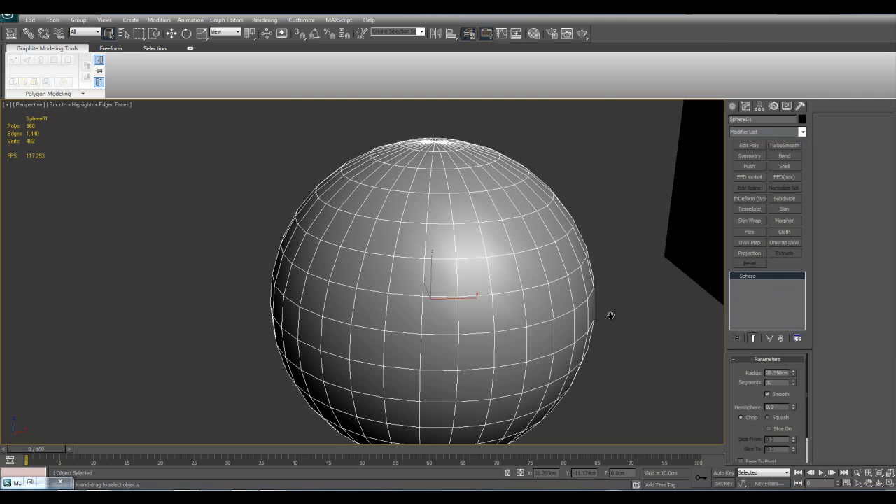
{"action": "middle_click_drag", "start_coordinate": [611, 315], "coordinate": [533, 279]}
{"action": "scroll", "coordinate": [534, 279], "scroll_direction": "down", "scroll_amount": 4}
{"action": "middle_click_drag", "start_coordinate": [584, 298], "coordinate": [282, 320]}
{"action": "scroll", "coordinate": [354, 315], "scroll_direction": "down", "scroll_amount": 4}
{"action": "left_click", "coordinate": [550, 299]}
{"action": "middle_click_drag", "start_coordinate": [550, 299], "coordinate": [514, 320]}
{"action": "key", "text": "z"}
{"action": "middle_click_drag", "start_coordinate": [365, 304], "coordinate": [475, 324]}
{"action": "key", "text": "w"}
{"action": "mouse_move", "coordinate": [477, 327]}
{"action": "left_mouse_down", "text": "shift"}
{"action": "mouse_move", "coordinate": [478, 211]}
{"action": "mouse_move", "coordinate": [498, 241]}
{"action": "mouse_move", "coordinate": [474, 257]}
{"action": "mouse_move", "coordinate": [474, 271]}
{"action": "left_mouse_up", "text": "shift"}
{"action": "left_click", "coordinate": [451, 286]}
{"action": "key", "text": "e"}
{"action": "key", "text": "r"}
{"action": "middle_click_drag", "start_coordinate": [514, 280], "coordinate": [519, 291], "text": "alt"}
{"action": "key", "text": "q"}
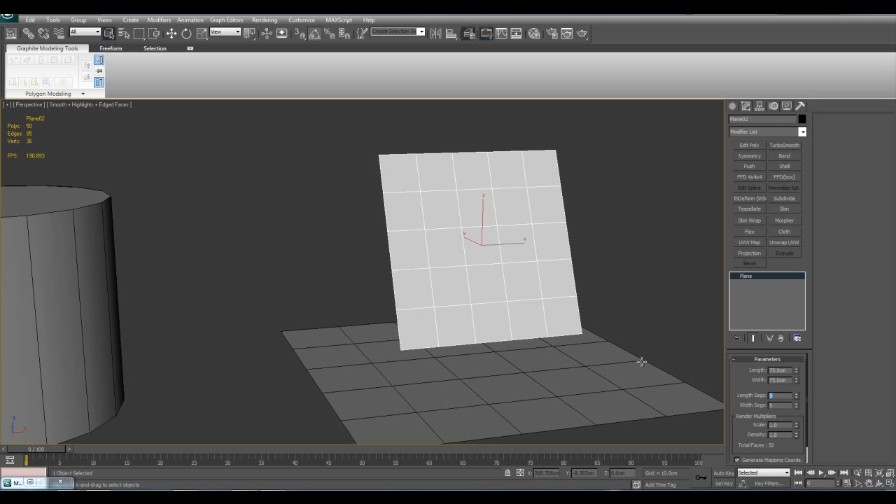
- Set the upright plane's length segments and width segments to 20 each
{"action": "middle_click_drag", "start_coordinate": [642, 362], "coordinate": [634, 358]}
{"action": "scroll", "coordinate": [616, 350], "scroll_direction": "down", "scroll_amount": 4}
{"action": "middle_click_drag", "start_coordinate": [567, 329], "coordinate": [539, 325], "text": "alt"}
{"action": "scroll", "coordinate": [670, 377], "scroll_direction": "up", "scroll_amount": 2}
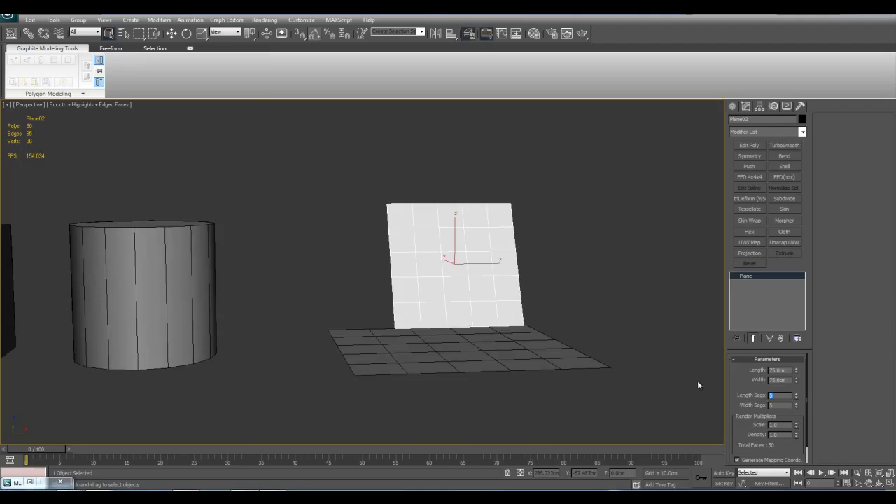
{"action": "type", "text": "20"}
{"action": "key", "text": "Return"}
{"action": "type", "text": "2"}
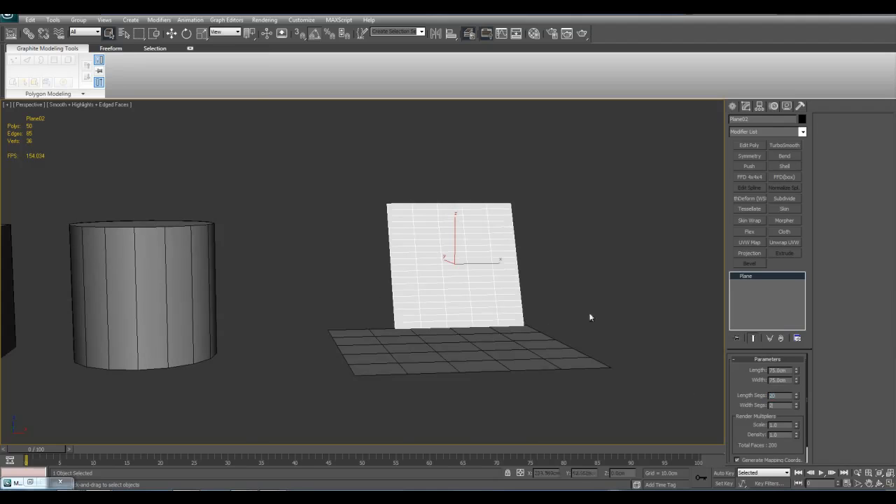
{"action": "type", "text": "0"}
{"action": "key", "text": "Return"}
{"action": "scroll", "coordinate": [595, 306], "scroll_direction": "up", "scroll_amount": 5}
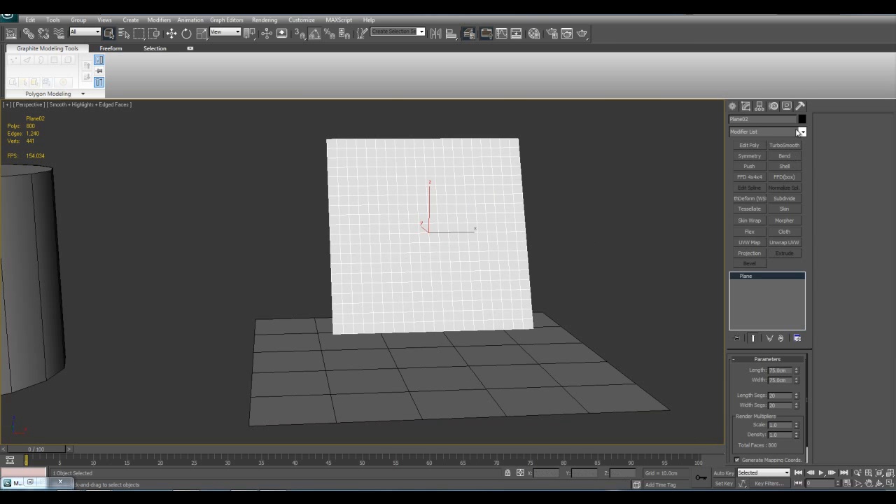
- Apply the Cloth modifier to the upright plane and turn on Self Collision
{"action": "left_click", "coordinate": [802, 131]}
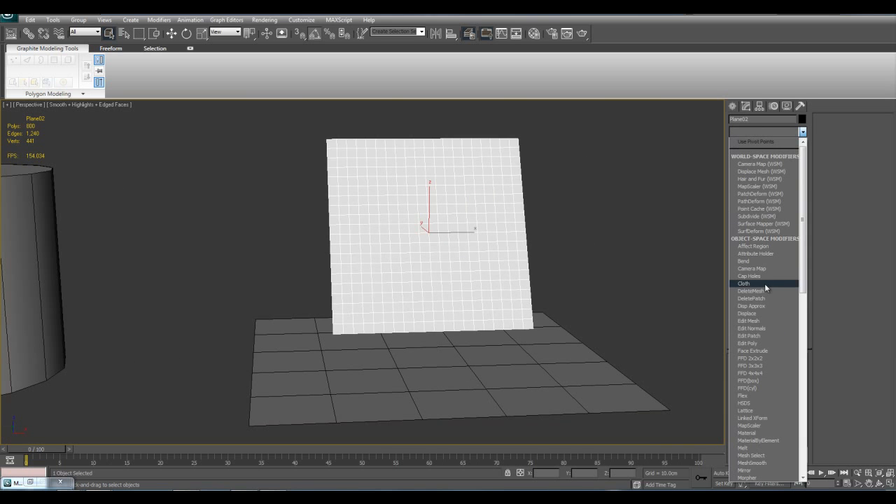
{"action": "left_click", "coordinate": [767, 284]}
{"action": "middle_click_drag", "start_coordinate": [498, 231], "coordinate": [507, 220]}
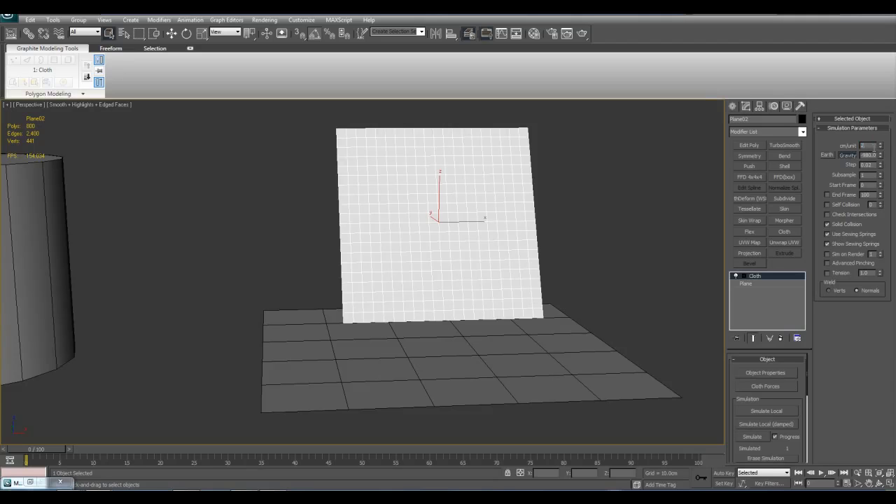
{"action": "middle_click_drag", "start_coordinate": [621, 218], "coordinate": [623, 211]}
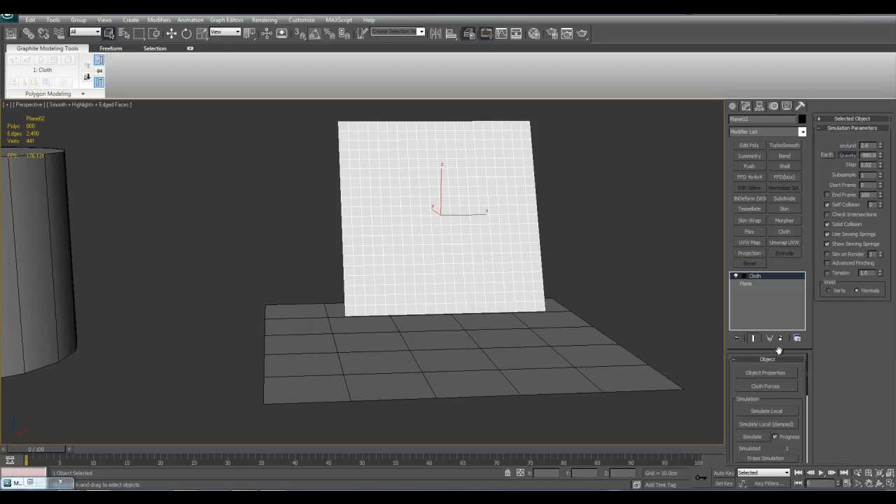
- In the cloth object properties, define Plane02 as Cloth with the Cotton preset
{"action": "left_click", "coordinate": [765, 373]}
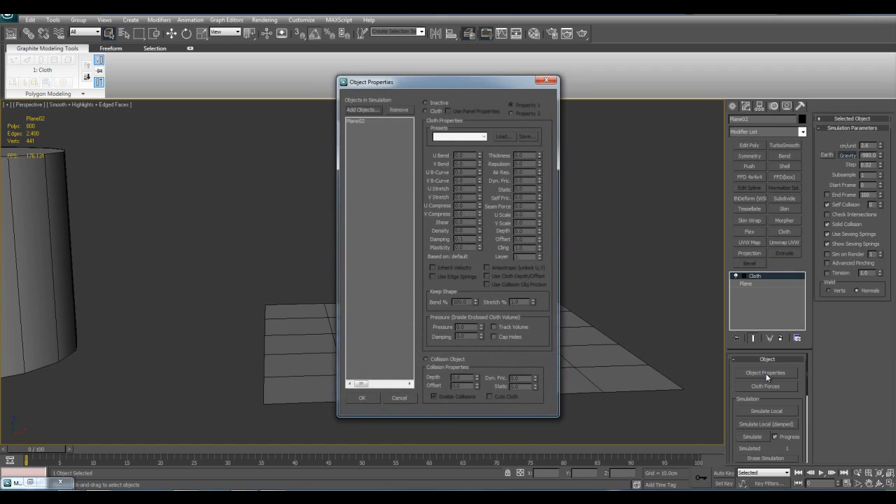
{"action": "left_click_drag", "start_coordinate": [446, 92], "coordinate": [616, 136]}
{"action": "left_click", "coordinate": [533, 166]}
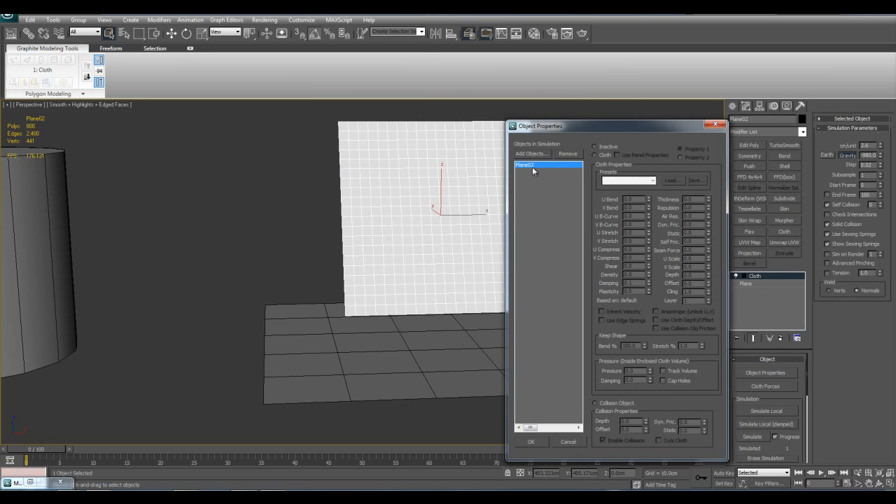
{"action": "left_click", "coordinate": [602, 156]}
{"action": "left_click", "coordinate": [628, 181]}
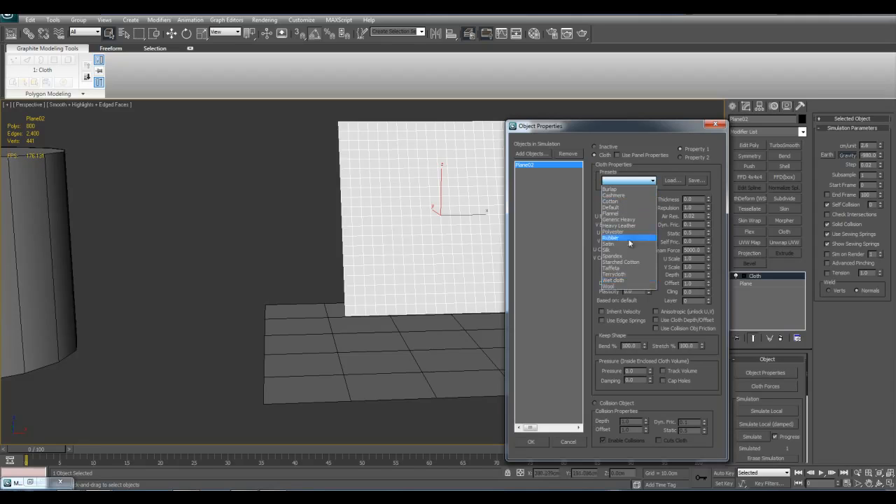
{"action": "left_click", "coordinate": [622, 202]}
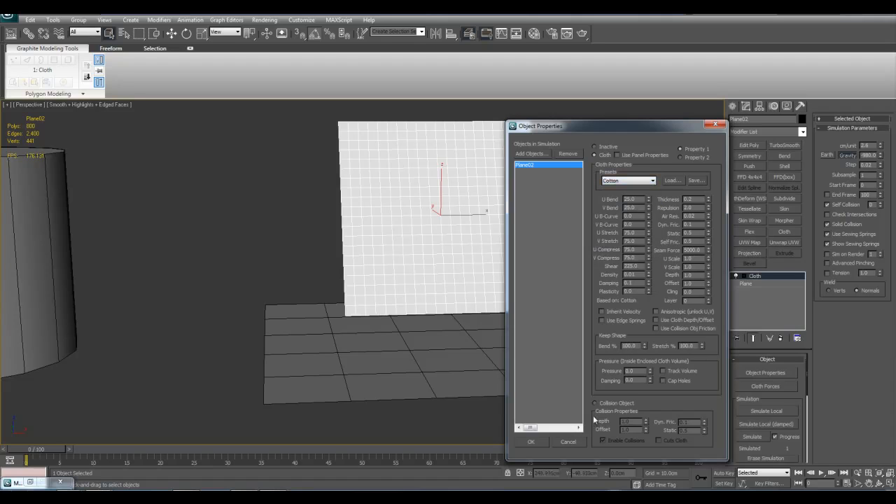
- Add Plane01 to the cloth simulation, make it a Collision Object, and accept the object properties
{"action": "left_click", "coordinate": [532, 155]}
{"action": "left_click", "coordinate": [80, 139]}
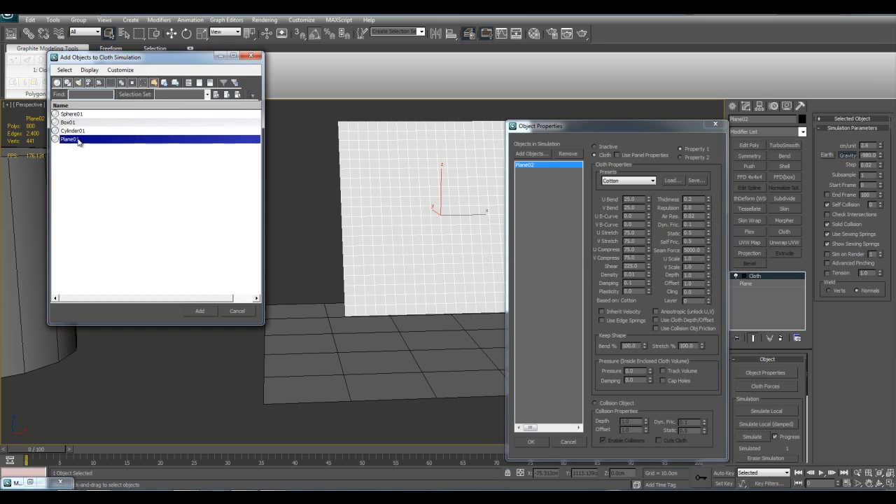
{"action": "left_click", "coordinate": [199, 310]}
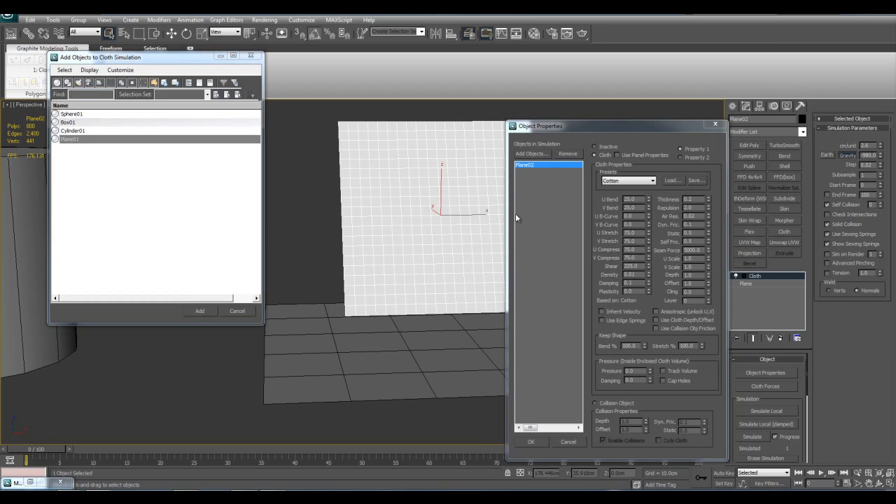
{"action": "left_click", "coordinate": [616, 405]}
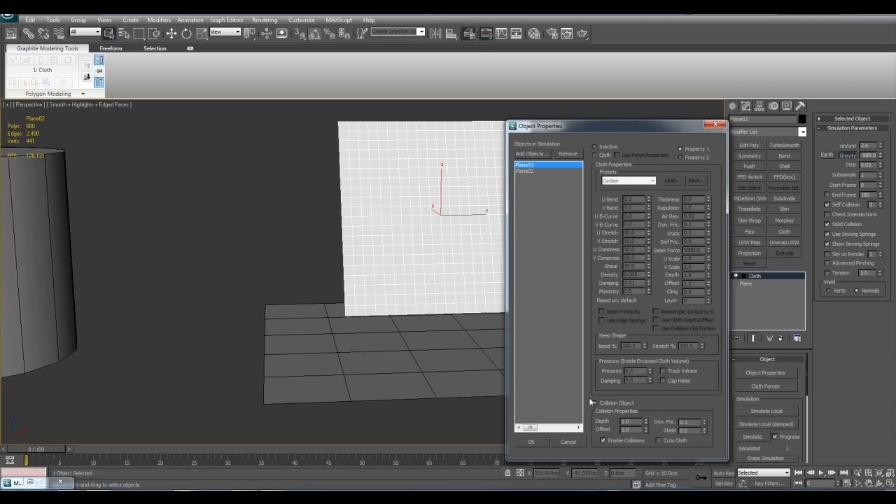
{"action": "left_click", "coordinate": [527, 171]}
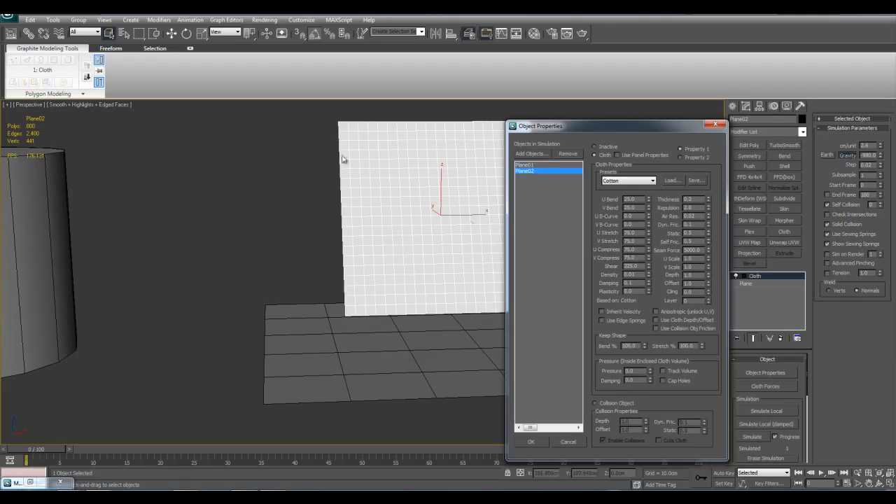
{"action": "left_click", "coordinate": [527, 165]}
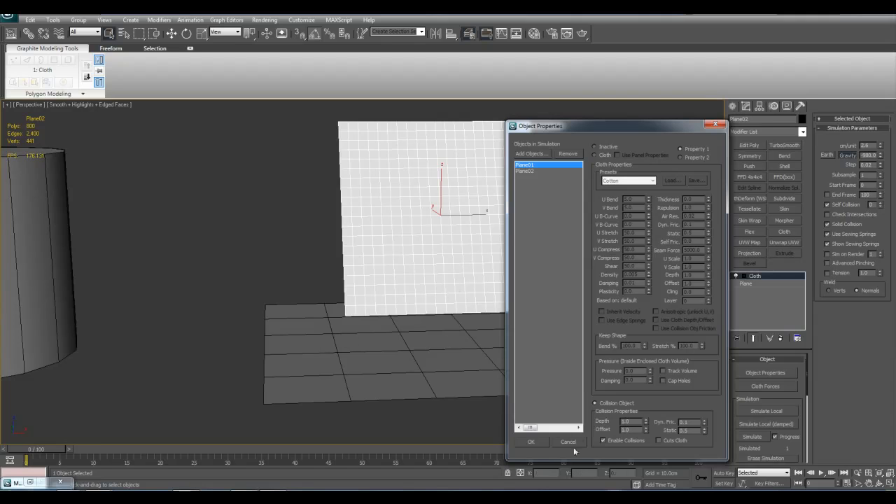
{"action": "left_click", "coordinate": [532, 443]}
- Run the cloth simulation so the upright plane falls onto the flat one, stopping it at frame 60
{"action": "middle_click_drag", "start_coordinate": [512, 314], "coordinate": [571, 335], "text": "alt"}
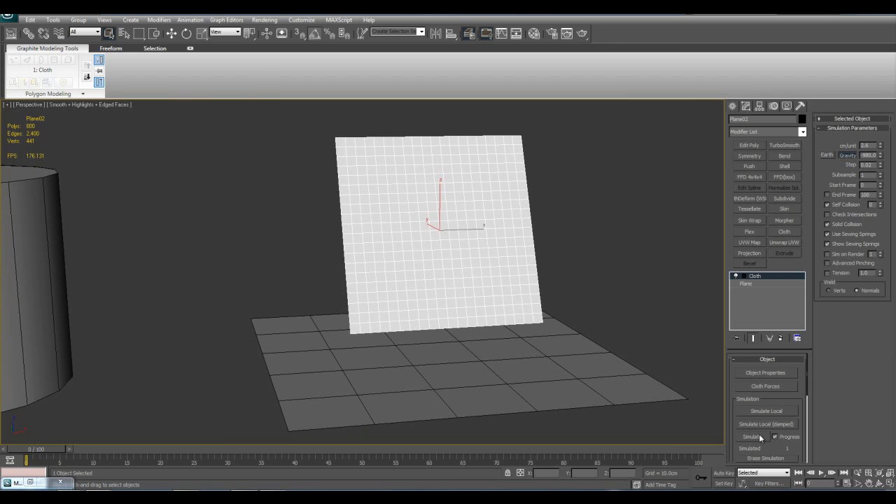
{"action": "left_click", "coordinate": [759, 434]}
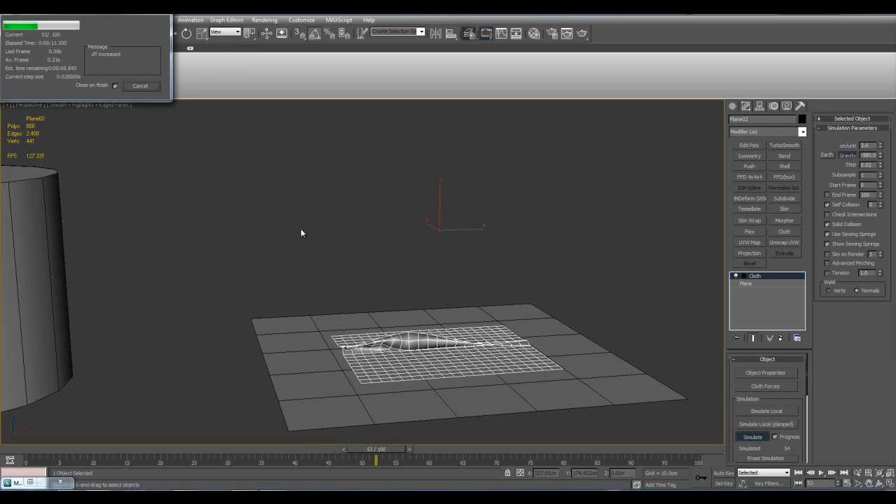
{"action": "left_click", "coordinate": [141, 86]}
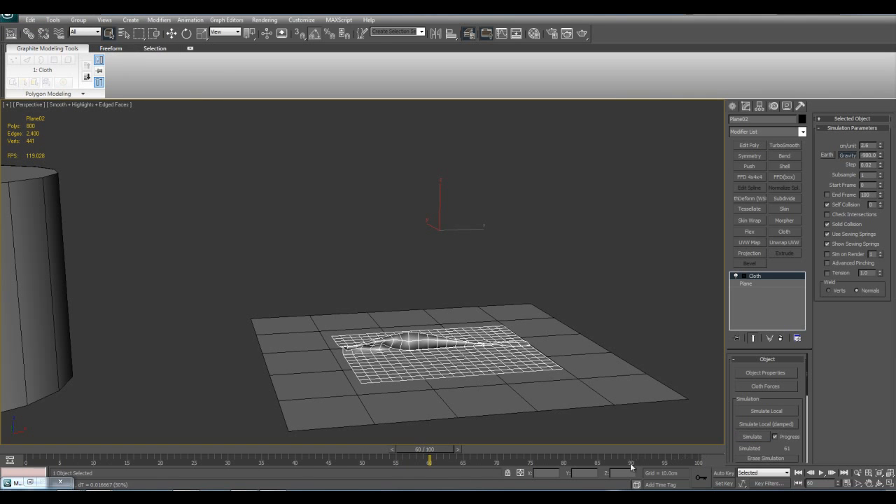
- Add a Shell modifier to the fallen cloth with an outer amount of 0.2 cm
{"action": "middle_click_drag", "start_coordinate": [674, 273], "coordinate": [636, 308], "text": "alt"}
{"action": "scroll", "coordinate": [459, 354], "scroll_direction": "up", "scroll_amount": 3}
{"action": "middle_click_drag", "start_coordinate": [459, 354], "coordinate": [391, 284]}
{"action": "middle_click_drag", "start_coordinate": [512, 290], "coordinate": [640, 236], "text": "alt"}
{"action": "scroll", "coordinate": [584, 251], "scroll_direction": "up", "scroll_amount": 3}
{"action": "left_click", "coordinate": [791, 166]}
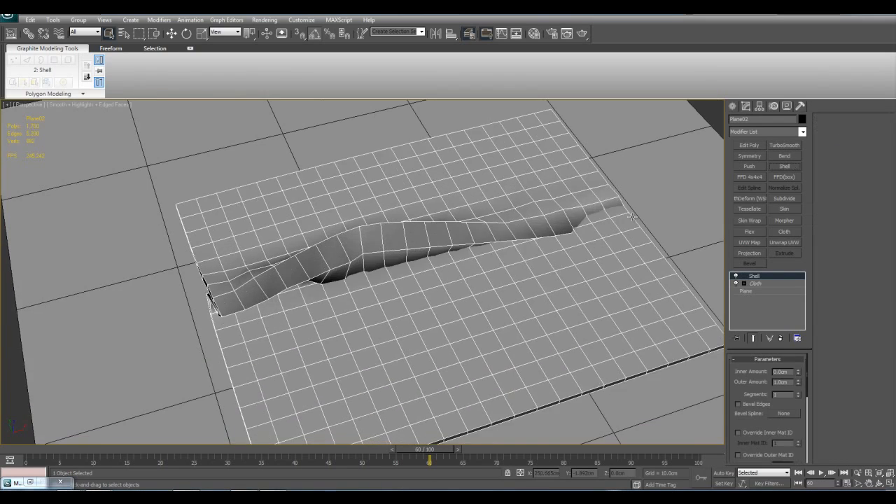
{"action": "middle_click_drag", "start_coordinate": [595, 308], "coordinate": [654, 246], "text": "alt"}
{"action": "scroll", "coordinate": [655, 245], "scroll_direction": "up", "scroll_amount": 3}
{"action": "double_click", "coordinate": [780, 382]}
{"action": "type", "text": ".32"}
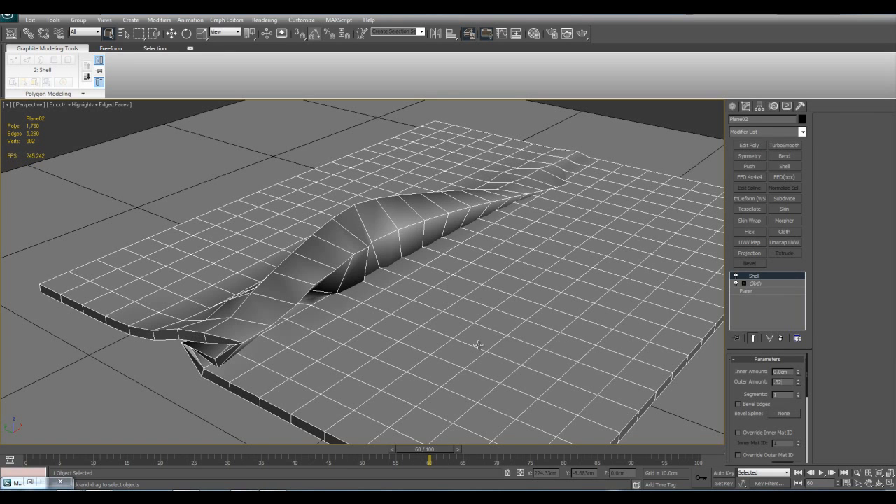
{"action": "type", "text": "2"}
{"action": "key", "text": "Return"}
{"action": "middle_click_drag", "start_coordinate": [399, 295], "coordinate": [408, 288]}
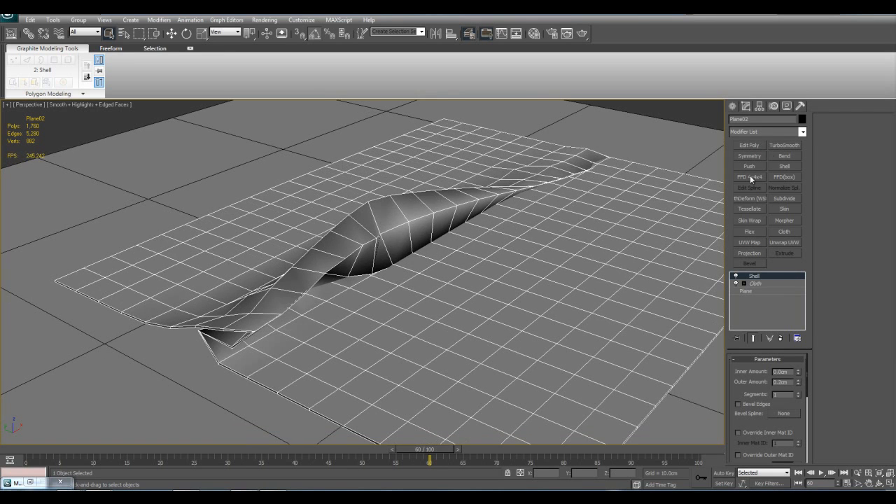
- Add a TurboSmooth modifier with 2 iterations above the Shell on the cloth
{"action": "left_click", "coordinate": [783, 146]}
{"action": "left_click", "coordinate": [798, 373]}
{"action": "middle_click_drag", "start_coordinate": [529, 262], "coordinate": [466, 326], "text": "alt"}
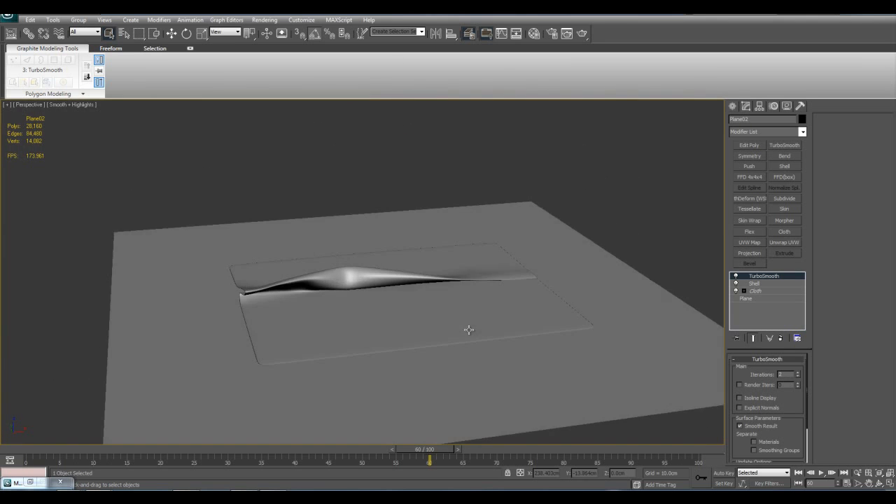
- Examine the smoothed cloth's fold from several angles with edged faces shown and hidden
{"action": "scroll", "coordinate": [484, 329], "scroll_direction": "up", "scroll_amount": 4}
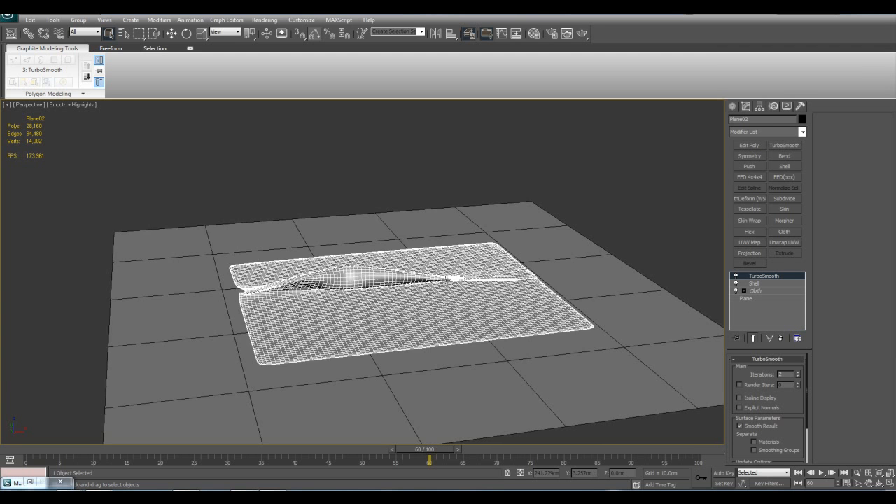
{"action": "mouse_move", "coordinate": [511, 287]}
{"action": "middle_mouse_down", "text": "alt"}
{"action": "mouse_move", "coordinate": [512, 348]}
{"action": "mouse_move", "coordinate": [512, 308]}
{"action": "middle_mouse_up", "text": "alt"}
{"action": "scroll", "coordinate": [513, 306], "scroll_direction": "down", "scroll_amount": 3}
{"action": "key", "text": "F4"}
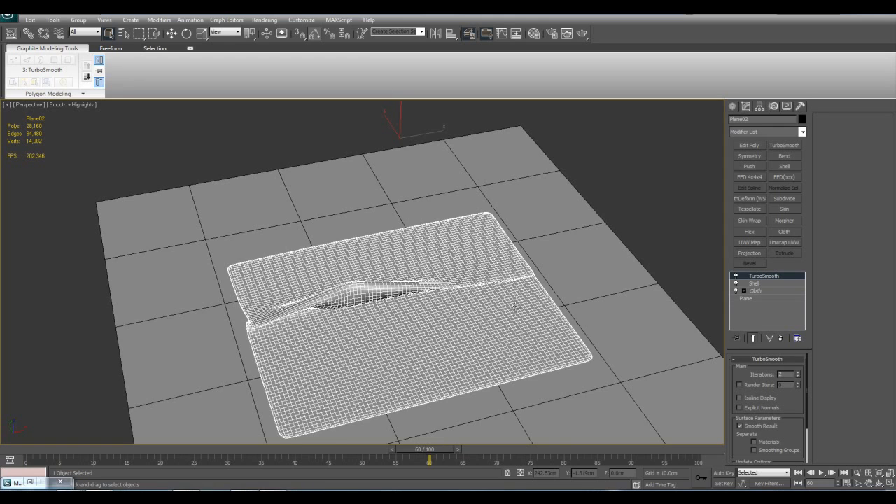
{"action": "middle_click_drag", "start_coordinate": [515, 306], "coordinate": [506, 300]}
{"action": "key", "text": "F4"}
{"action": "scroll", "coordinate": [506, 300], "scroll_direction": "down", "scroll_amount": 3}
{"action": "key", "text": "F4"}
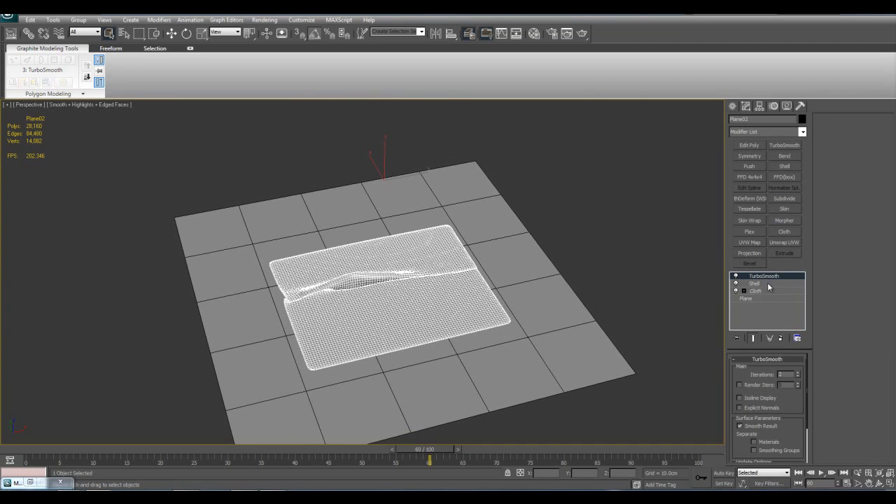
- Delete the draped cloth plane and remove the Cloth modifier from the remaining flat plane
{"action": "key", "text": "Delete"}
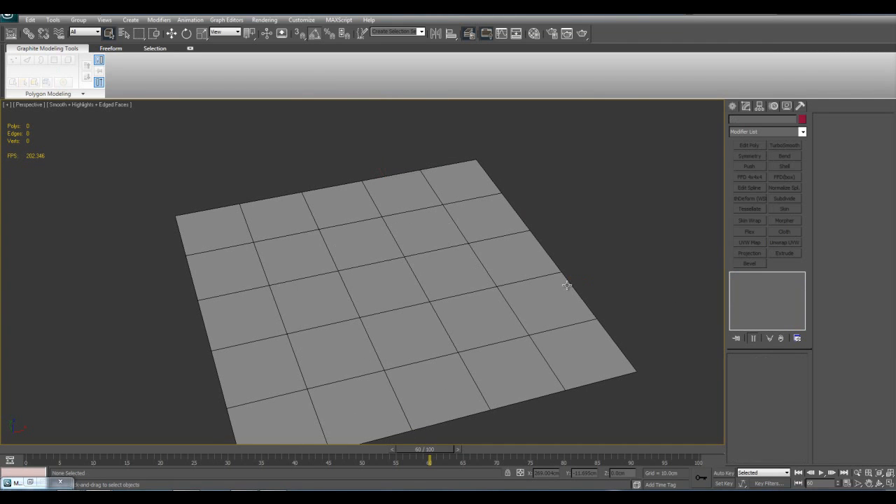
{"action": "left_click", "coordinate": [558, 280]}
{"action": "key", "text": "z"}
{"action": "right_click", "coordinate": [757, 276]}
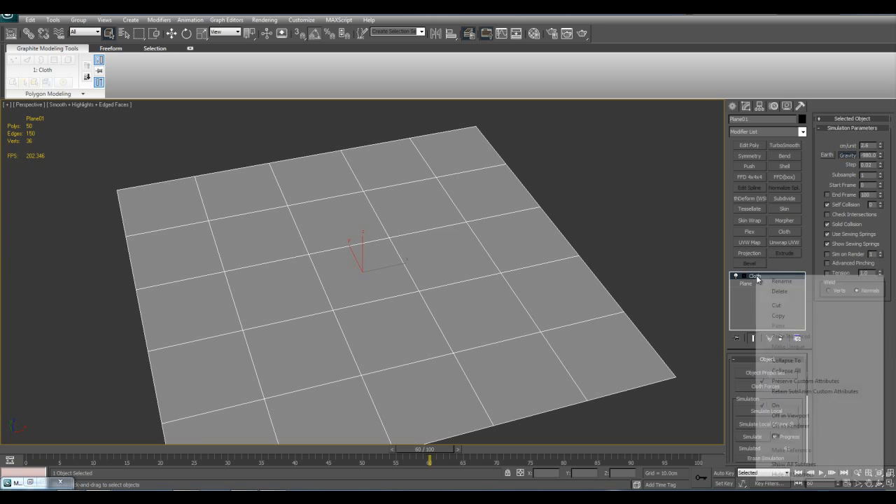
{"action": "left_click", "coordinate": [776, 292]}
- Apply the DeleteMesh modifier to the flat plane beside the cylinder
{"action": "scroll", "coordinate": [527, 320], "scroll_direction": "down", "scroll_amount": 5}
{"action": "middle_click_drag", "start_coordinate": [531, 320], "coordinate": [580, 323]}
{"action": "middle_click_drag", "start_coordinate": [414, 319], "coordinate": [346, 318], "text": "alt"}
{"action": "middle_click_drag", "start_coordinate": [346, 317], "coordinate": [483, 336]}
{"action": "scroll", "coordinate": [483, 336], "scroll_direction": "down", "scroll_amount": 3}
{"action": "scroll", "coordinate": [581, 257], "scroll_direction": "up", "scroll_amount": 3}
{"action": "left_click", "coordinate": [803, 133]}
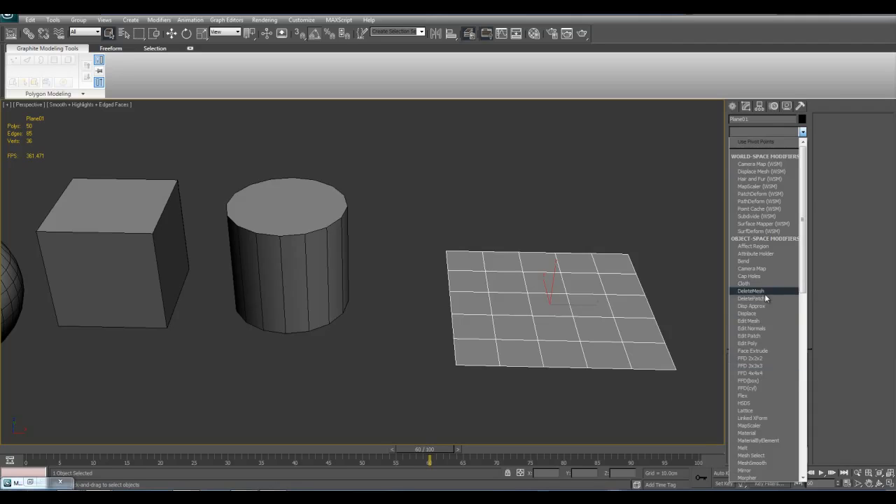
{"action": "left_click", "coordinate": [764, 294]}
- Isolate the plane carrying DeleteMesh and try to select it with a region across the viewport
{"action": "middle_click_drag", "start_coordinate": [624, 315], "coordinate": [568, 313]}
{"action": "key", "text": "z"}
{"action": "middle_click_drag", "start_coordinate": [525, 338], "coordinate": [571, 360]}
{"action": "scroll", "coordinate": [565, 356], "scroll_direction": "down", "scroll_amount": 2}
{"action": "mouse_move", "coordinate": [474, 306]}
{"action": "middle_mouse_down"}
{"action": "mouse_move", "coordinate": [481, 304]}
{"action": "mouse_move", "coordinate": [431, 301]}
{"action": "mouse_move", "coordinate": [442, 309]}
{"action": "middle_mouse_up"}
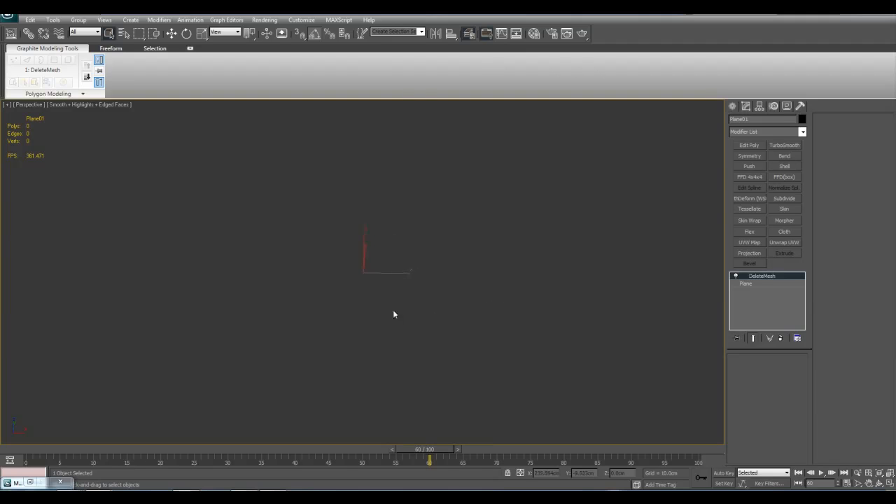
{"action": "key", "text": "alt+q"}
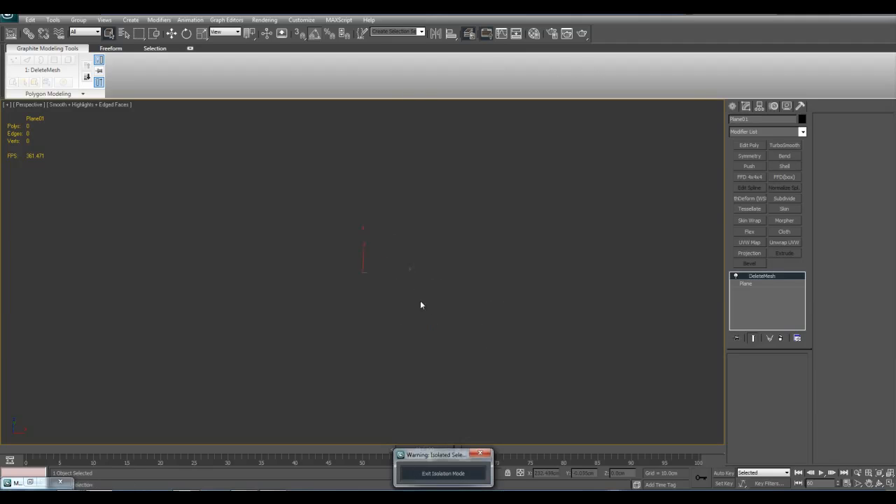
{"action": "left_click", "coordinate": [536, 326]}
{"action": "left_click_drag", "start_coordinate": [166, 133], "coordinate": [641, 418]}
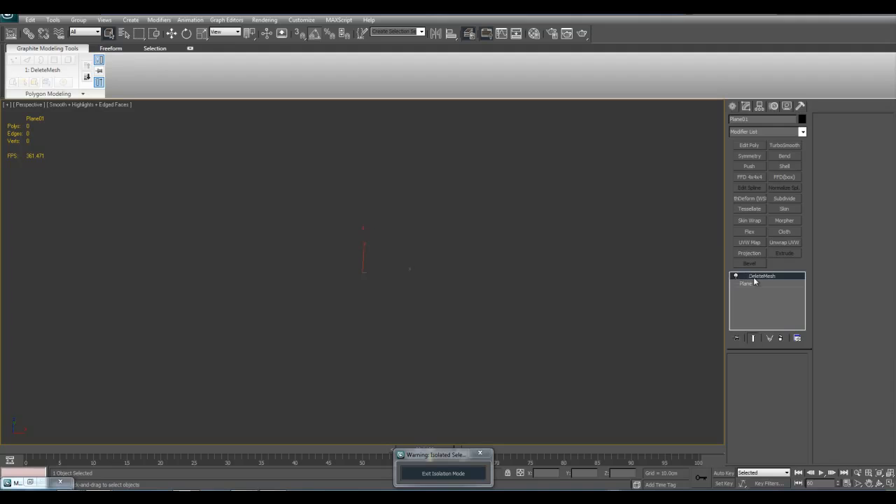
- Turn off the DeleteMesh modifier and delete it from the isolated plane's stack
{"action": "middle_click_drag", "start_coordinate": [372, 283], "coordinate": [382, 321]}
{"action": "middle_click_drag", "start_coordinate": [524, 290], "coordinate": [536, 234]}
{"action": "left_click", "coordinate": [736, 278]}
{"action": "right_click", "coordinate": [760, 280]}
{"action": "left_click", "coordinate": [776, 296]}
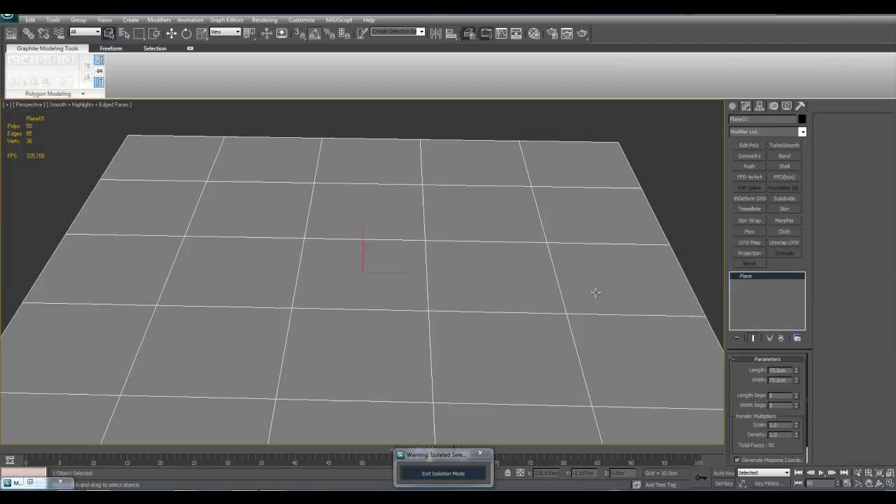
{"action": "scroll", "coordinate": [602, 308], "scroll_direction": "down", "scroll_amount": 3}
{"action": "left_click", "coordinate": [803, 132]}
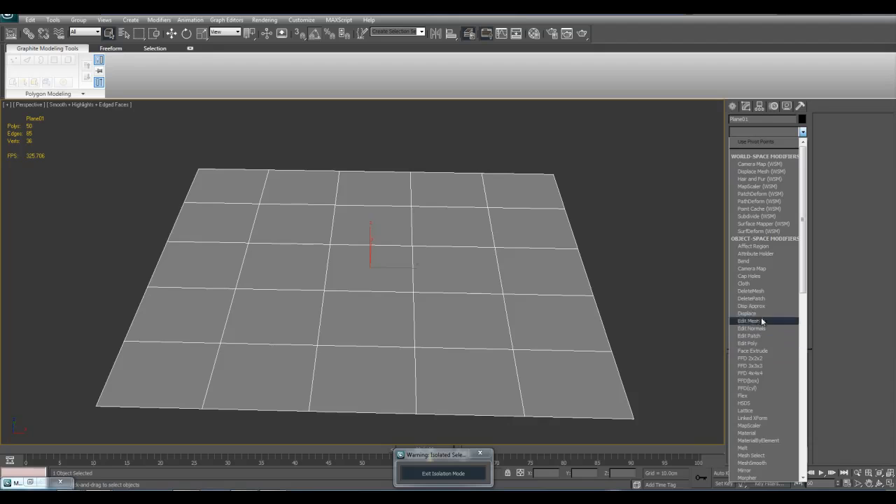
{"action": "left_click", "coordinate": [720, 287]}
{"action": "scroll", "coordinate": [574, 286], "scroll_direction": "down", "scroll_amount": 3}
{"action": "scroll", "coordinate": [579, 315], "scroll_direction": "up", "scroll_amount": 2}
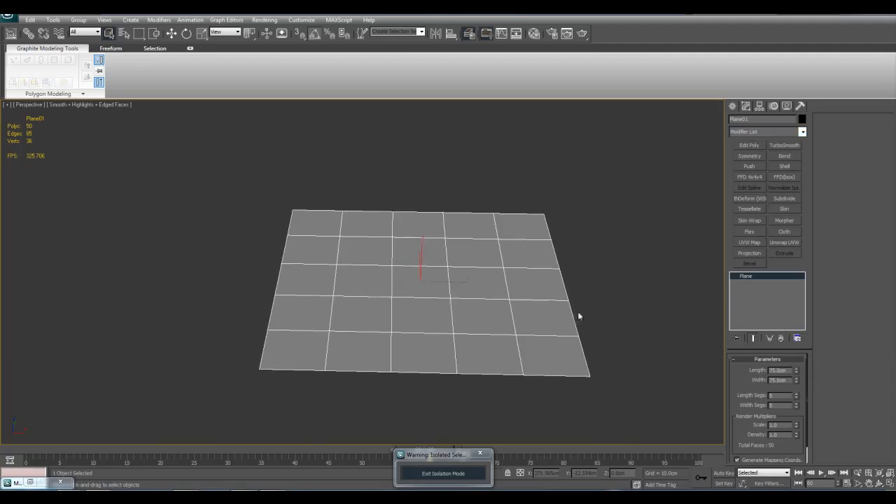
{"action": "middle_click_drag", "start_coordinate": [600, 239], "coordinate": [582, 236]}
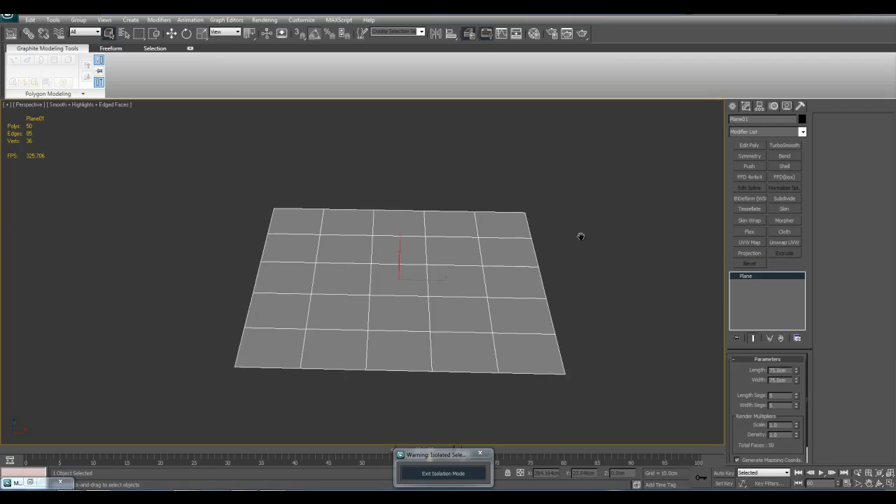
- Show the object types the isolated plane can be converted to, without converting it
{"action": "scroll", "coordinate": [600, 222], "scroll_direction": "up", "scroll_amount": 3}
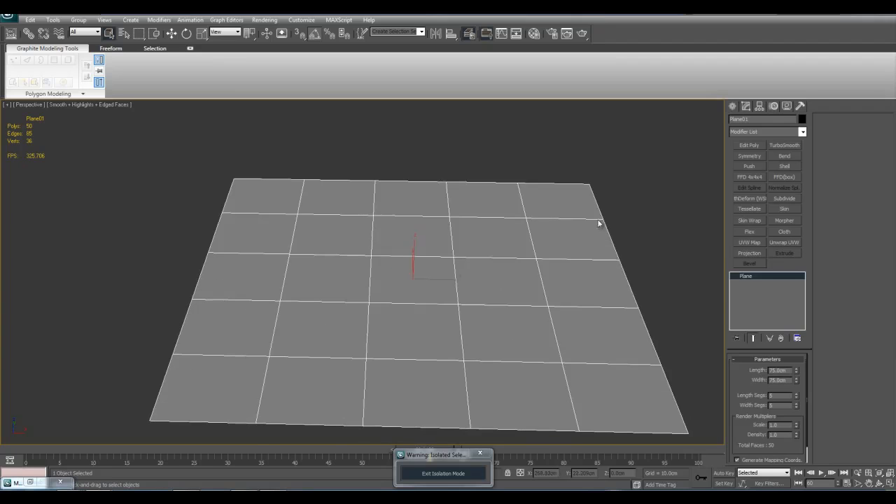
{"action": "middle_click_drag", "start_coordinate": [603, 222], "coordinate": [564, 215]}
{"action": "right_click", "coordinate": [461, 207]}
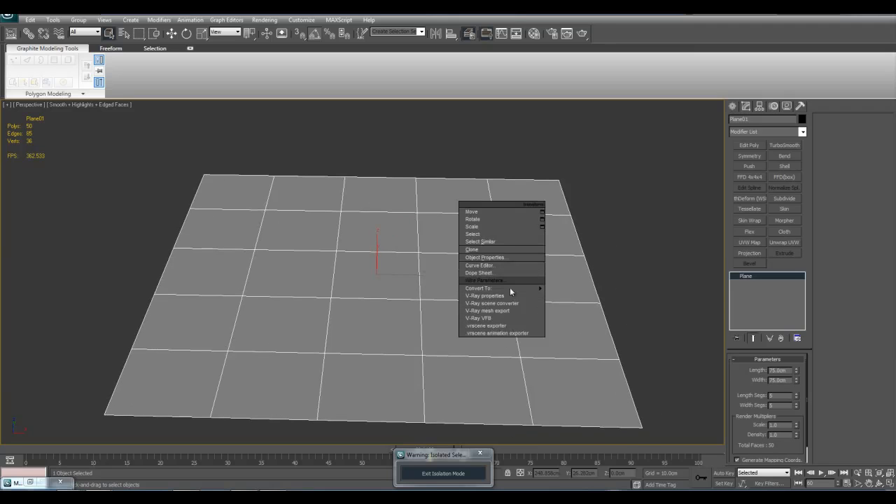
{"action": "mouse_move", "coordinate": [510, 288]}
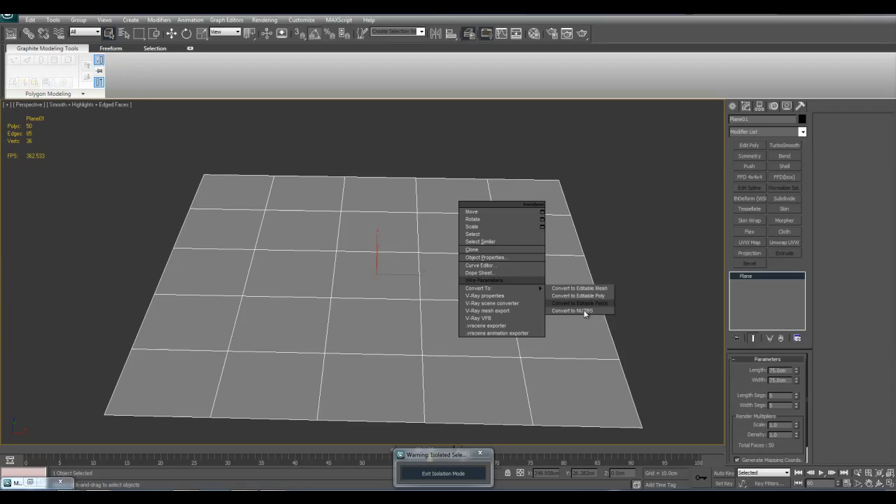
{"action": "left_click", "coordinate": [616, 400]}
{"action": "middle_click_drag", "start_coordinate": [638, 342], "coordinate": [610, 339]}
- Apply the Disp Approx modifier to the isolated plane and delete it from the stack again
{"action": "left_click", "coordinate": [803, 132]}
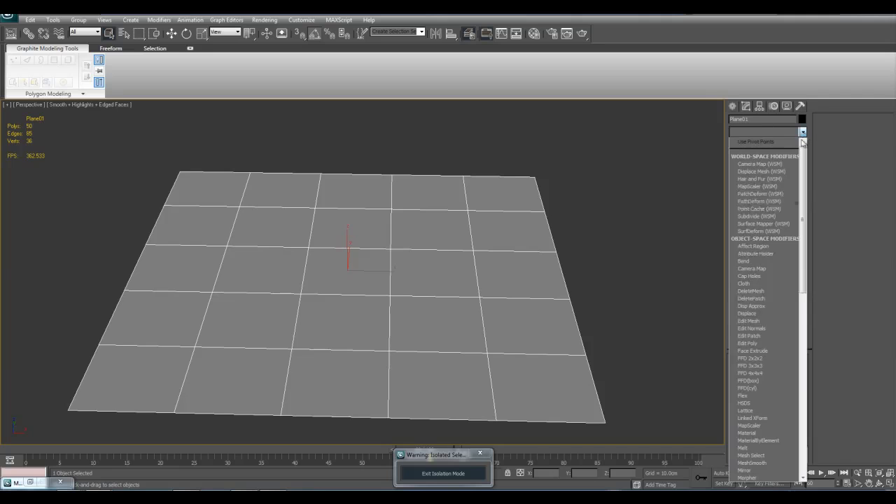
{"action": "left_click", "coordinate": [767, 306]}
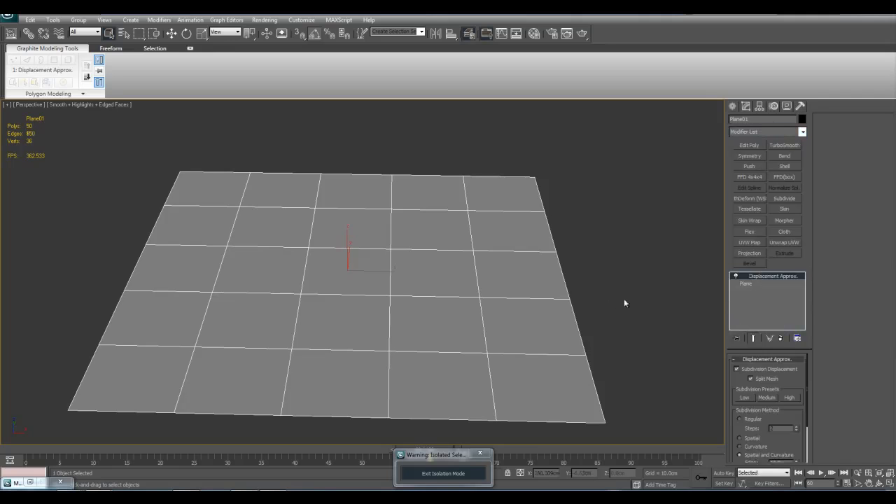
{"action": "middle_click_drag", "start_coordinate": [624, 302], "coordinate": [643, 300]}
{"action": "middle_click_drag", "start_coordinate": [618, 252], "coordinate": [610, 279]}
{"action": "scroll", "coordinate": [603, 277], "scroll_direction": "down", "scroll_amount": 1}
{"action": "scroll", "coordinate": [612, 280], "scroll_direction": "up", "scroll_amount": 1}
{"action": "left_click_drag", "start_coordinate": [776, 442], "coordinate": [783, 401]}
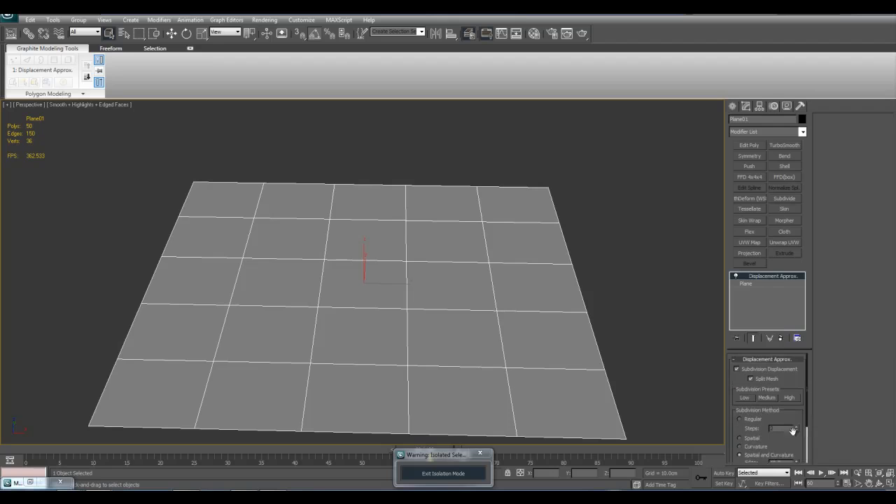
{"action": "right_click", "coordinate": [773, 276]}
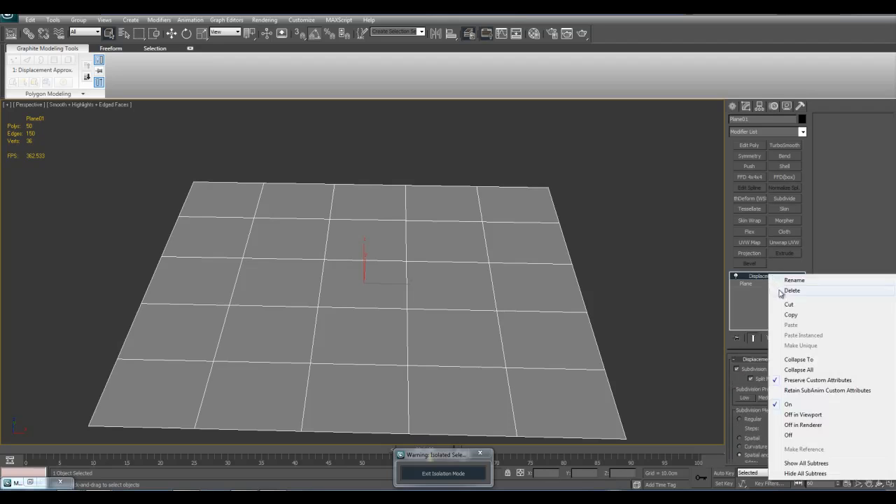
{"action": "left_click", "coordinate": [782, 291]}
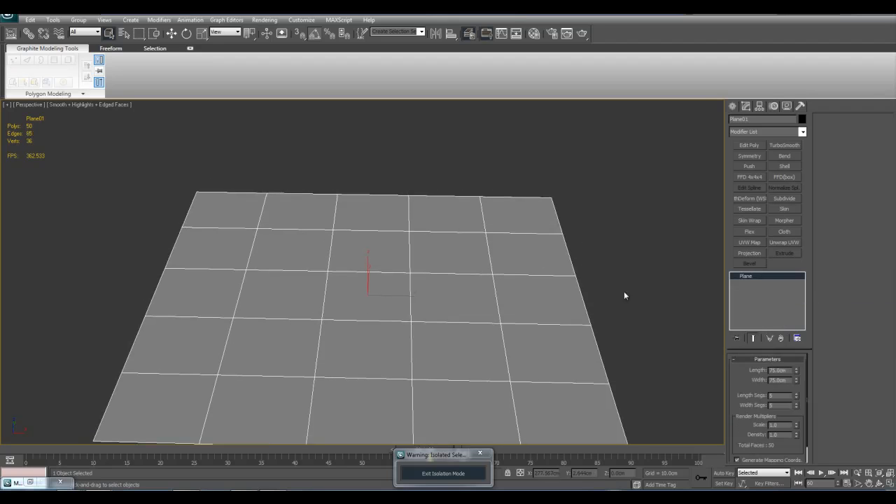
- Apply the object-space Displace modifier to the isolated plane
{"action": "left_click", "coordinate": [802, 133]}
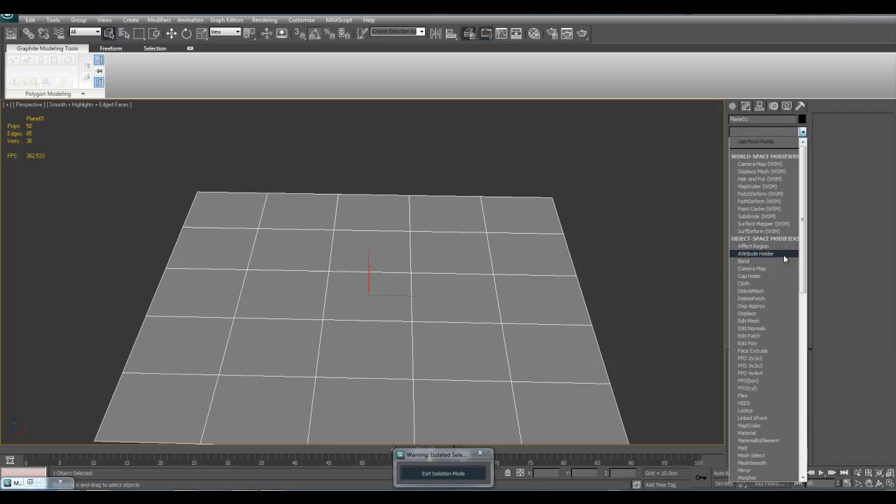
{"action": "left_click", "coordinate": [762, 315]}
{"action": "scroll", "coordinate": [568, 306], "scroll_direction": "down", "scroll_amount": 4}
{"action": "mouse_move", "coordinate": [582, 306]}
{"action": "middle_mouse_down"}
{"action": "mouse_move", "coordinate": [563, 286]}
{"action": "mouse_move", "coordinate": [582, 298]}
{"action": "middle_mouse_up"}
{"action": "scroll", "coordinate": [582, 298], "scroll_direction": "up", "scroll_amount": 4}
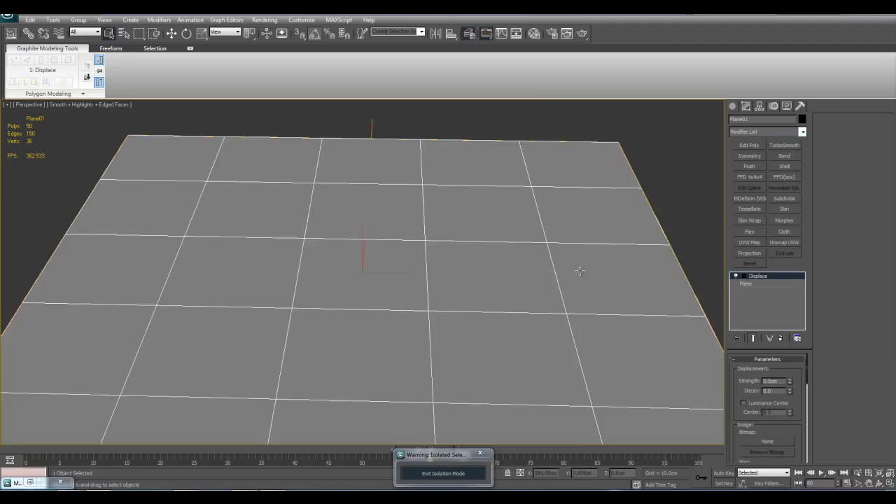
- Add a TurboSmooth modifier between the base plane and Displace, with its iterations set to 6
{"action": "left_click", "coordinate": [747, 285]}
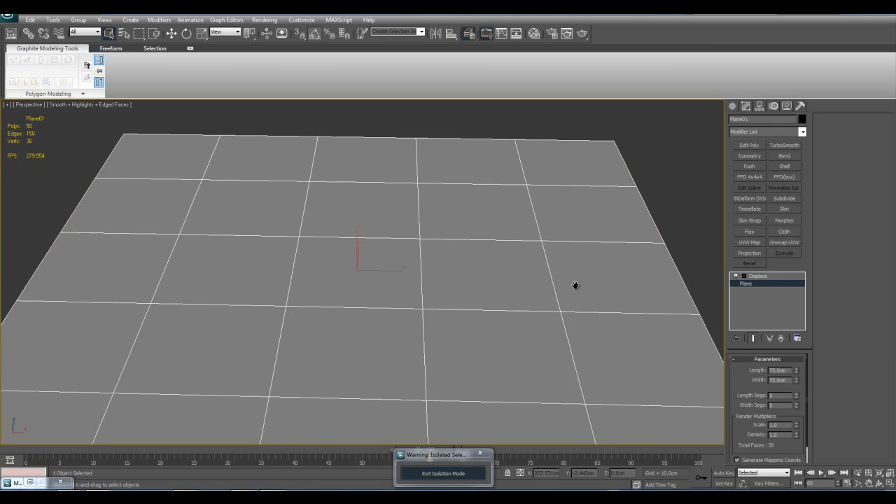
{"action": "scroll", "coordinate": [577, 284], "scroll_direction": "down", "scroll_amount": 3}
{"action": "scroll", "coordinate": [589, 280], "scroll_direction": "up", "scroll_amount": 2}
{"action": "left_click", "coordinate": [784, 145]}
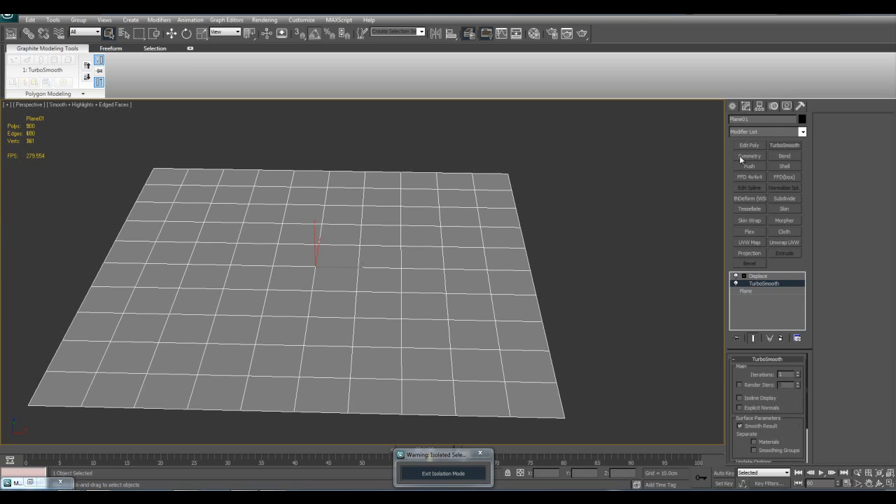
{"action": "middle_click_drag", "start_coordinate": [511, 227], "coordinate": [565, 223]}
{"action": "left_click", "coordinate": [798, 373]}
{"action": "left_click", "coordinate": [797, 372]}
{"action": "left_click", "coordinate": [797, 373]}
{"action": "left_click", "coordinate": [798, 373]}
{"action": "left_click", "coordinate": [797, 372]}
{"action": "middle_click_drag", "start_coordinate": [629, 332], "coordinate": [620, 327]}
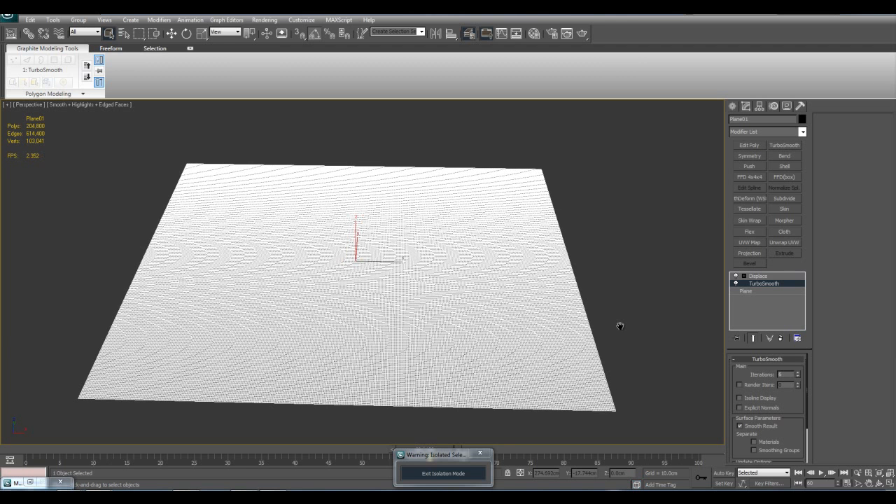
- Turn off the edged faces display and inspect the densely subdivided plane up close
{"action": "key", "text": "F4"}
{"action": "middle_click_drag", "start_coordinate": [444, 326], "coordinate": [474, 320]}
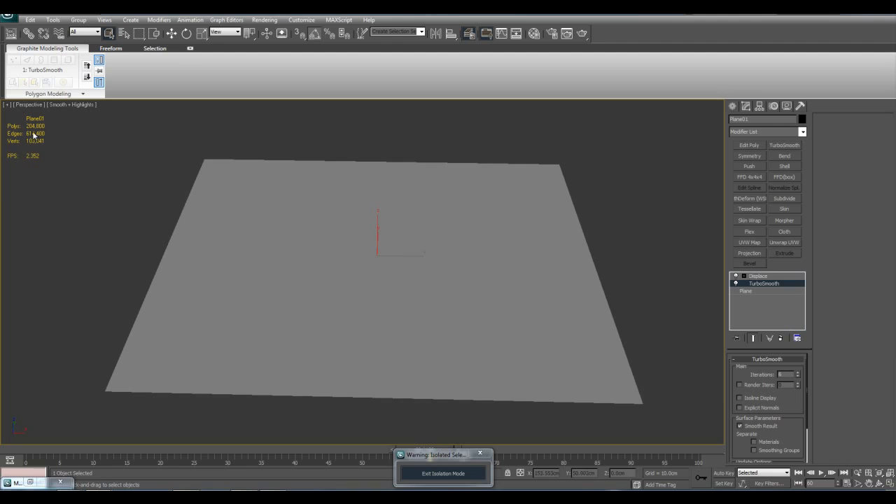
{"action": "middle_click_drag", "start_coordinate": [424, 250], "coordinate": [427, 245]}
{"action": "scroll", "coordinate": [427, 245], "scroll_direction": "up", "scroll_amount": 5}
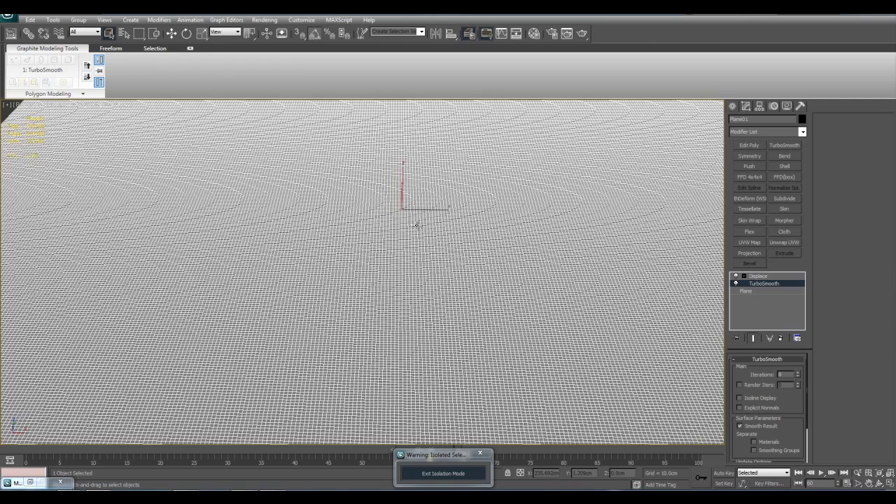
{"action": "key", "text": "z"}
{"action": "scroll", "coordinate": [455, 235], "scroll_direction": "up", "scroll_amount": 5}
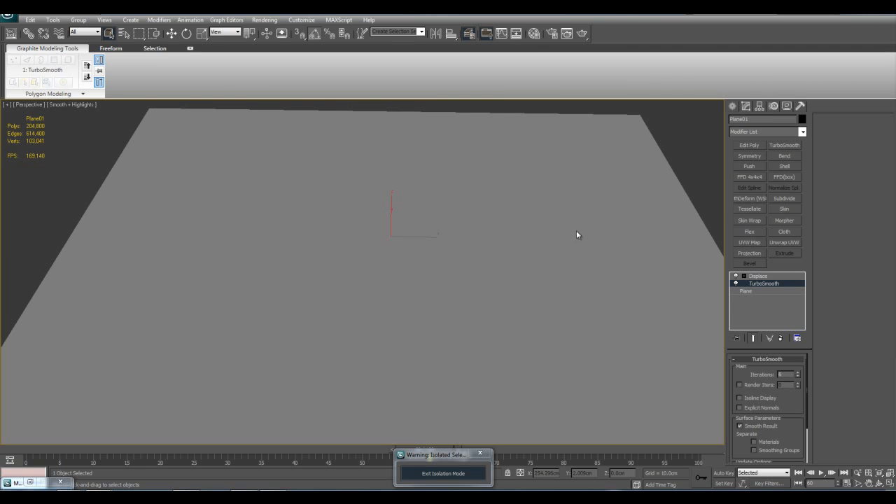
{"action": "key", "text": "z"}
{"action": "middle_click_drag", "start_coordinate": [512, 266], "coordinate": [537, 267]}
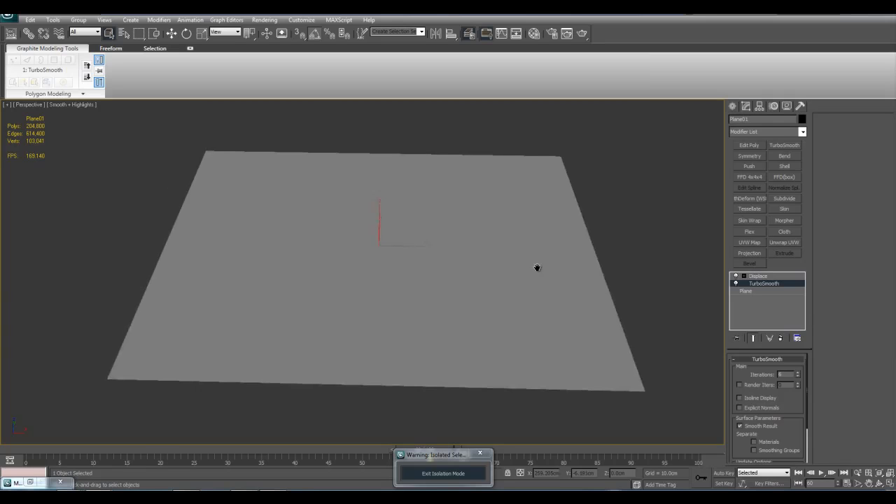
{"action": "scroll", "coordinate": [537, 268], "scroll_direction": "up", "scroll_amount": 2}
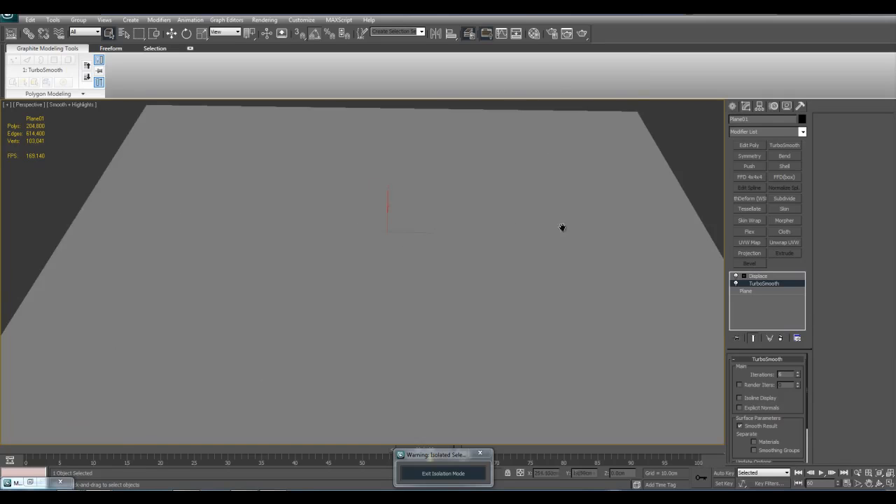
{"action": "middle_click_drag", "start_coordinate": [563, 228], "coordinate": [509, 215]}
- Select the Displace modifier in the plane's stack and view the whole plane from a lower angle
{"action": "left_click", "coordinate": [753, 276]}
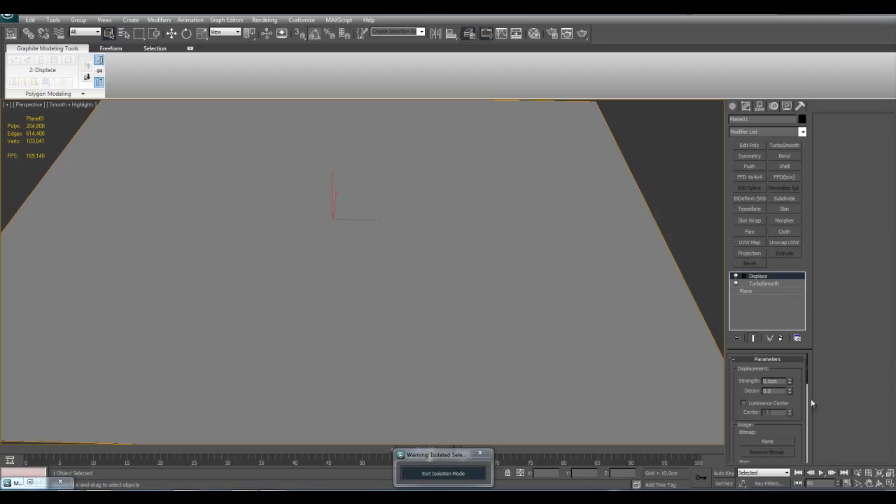
{"action": "scroll", "coordinate": [560, 315], "scroll_direction": "down", "scroll_amount": 3}
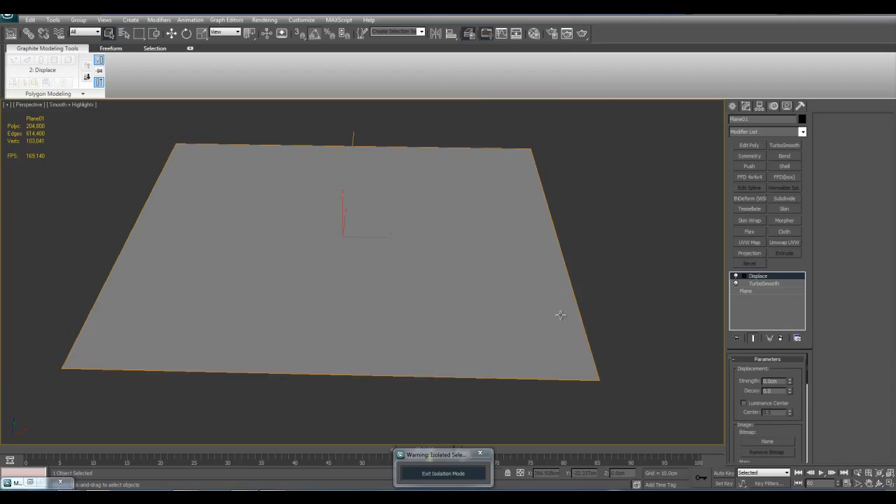
{"action": "middle_click_drag", "start_coordinate": [537, 308], "coordinate": [519, 281]}
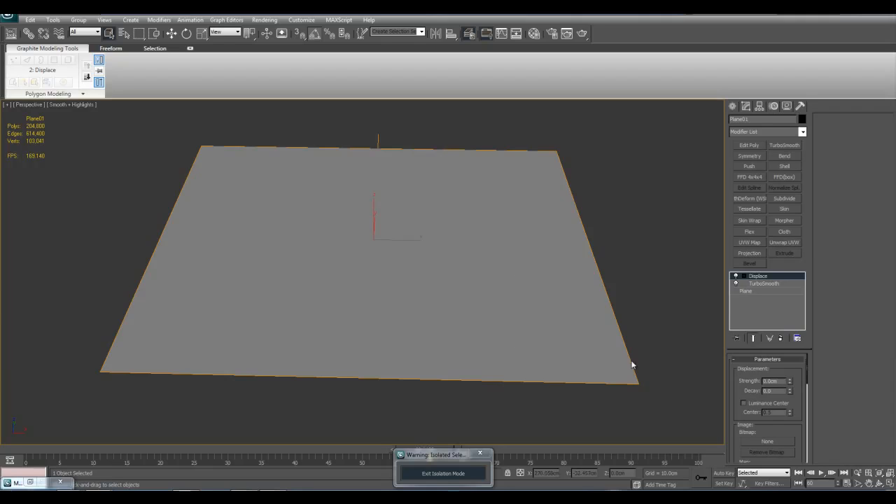
{"action": "middle_click_drag", "start_coordinate": [601, 306], "coordinate": [601, 332]}
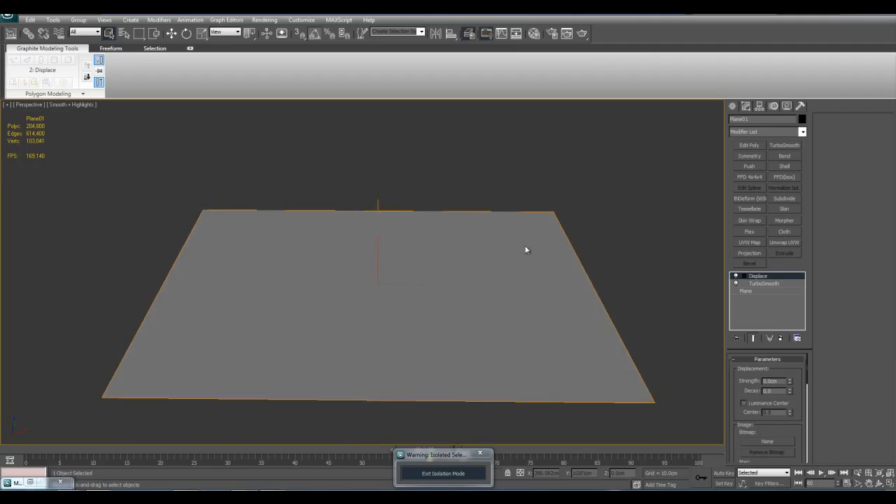
{"action": "middle_click_drag", "start_coordinate": [521, 257], "coordinate": [514, 253], "text": "alt"}
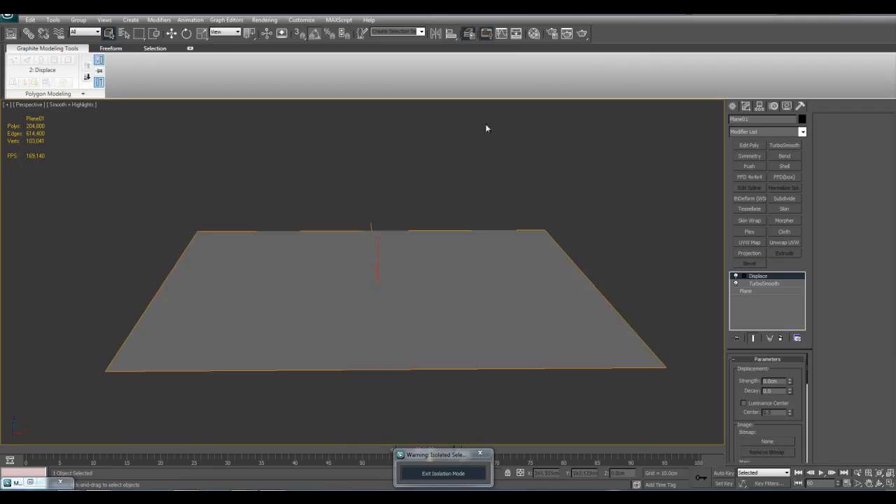
{"action": "middle_click_drag", "start_coordinate": [534, 219], "coordinate": [532, 232], "text": "alt"}
{"action": "middle_click_drag", "start_coordinate": [538, 290], "coordinate": [546, 292]}
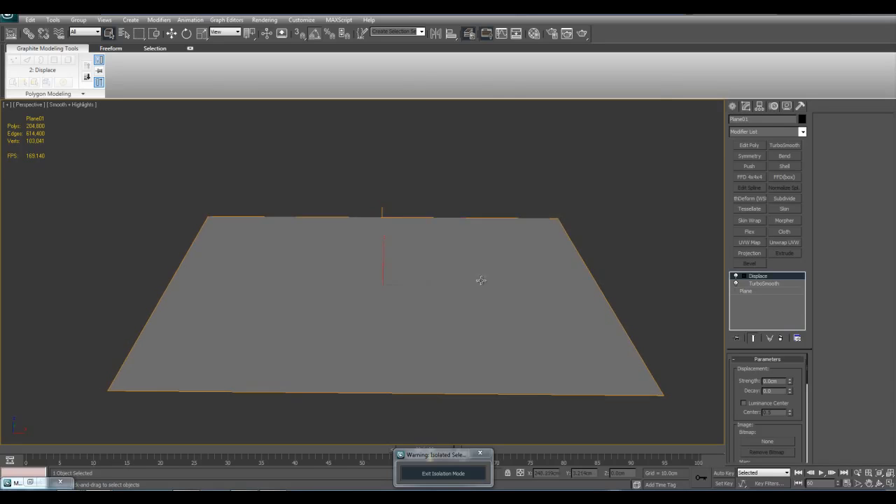
{"action": "key", "text": "F4"}
{"action": "middle_click_drag", "start_coordinate": [538, 287], "coordinate": [547, 297]}
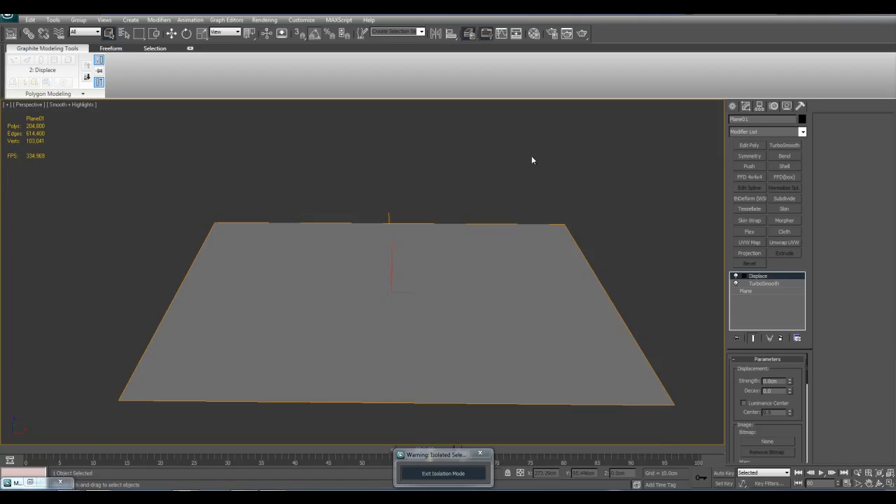
{"action": "middle_click_drag", "start_coordinate": [633, 244], "coordinate": [636, 270]}
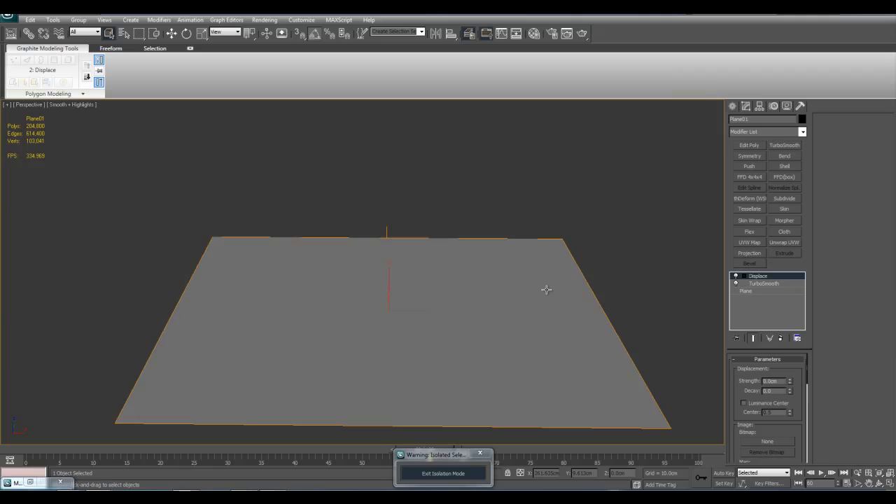
{"action": "middle_click_drag", "start_coordinate": [546, 289], "coordinate": [519, 291]}
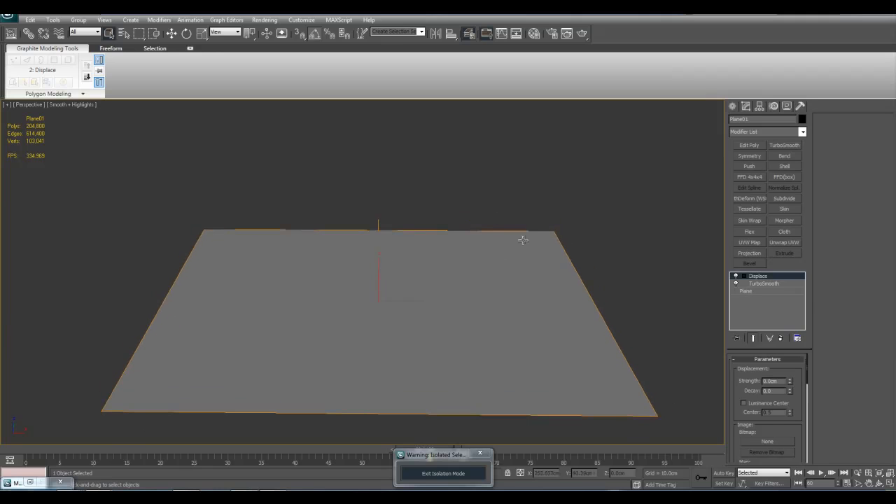
{"action": "middle_click_drag", "start_coordinate": [590, 277], "coordinate": [576, 262]}
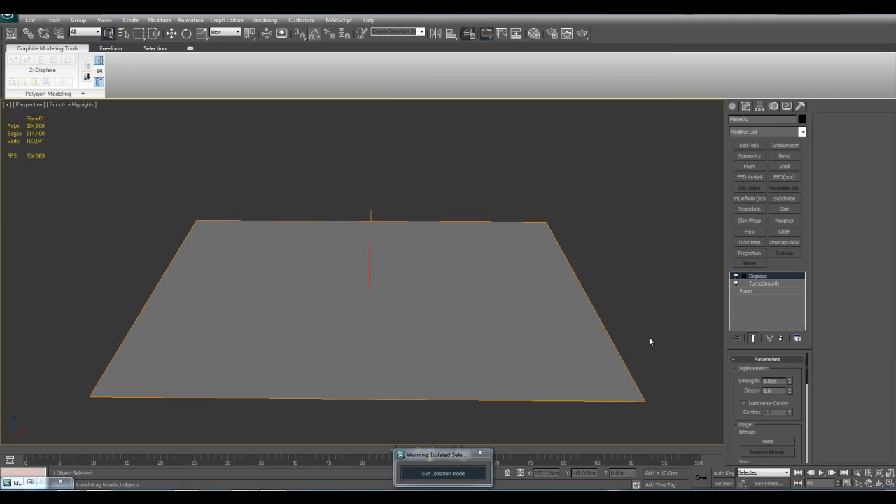
- Open the Material Editor and preview the concrete floor bitmap used by Material #54
{"action": "key", "text": "m"}
{"action": "left_click", "coordinate": [459, 117]}
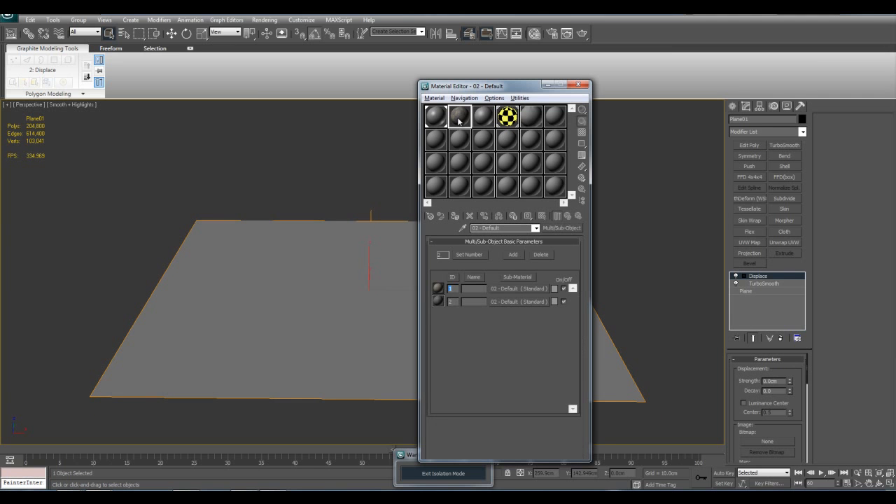
{"action": "left_click", "coordinate": [482, 124]}
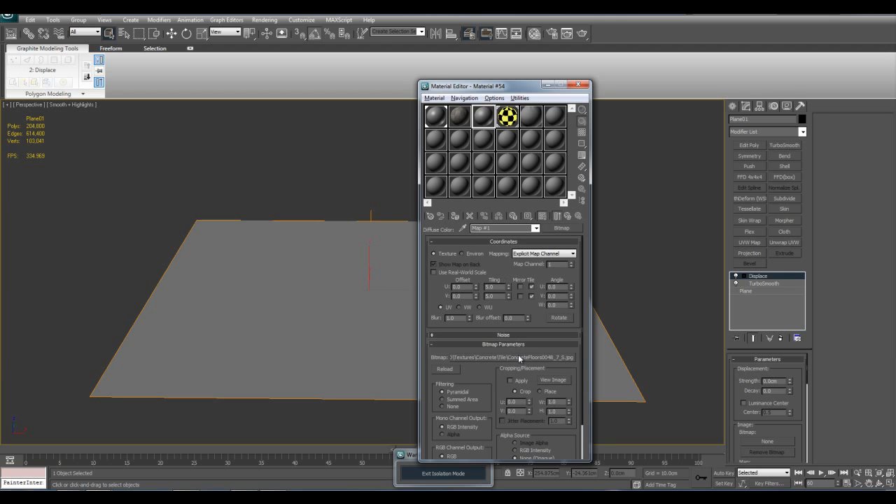
{"action": "left_click", "coordinate": [559, 380]}
{"action": "left_click_drag", "start_coordinate": [693, 94], "coordinate": [455, 98]}
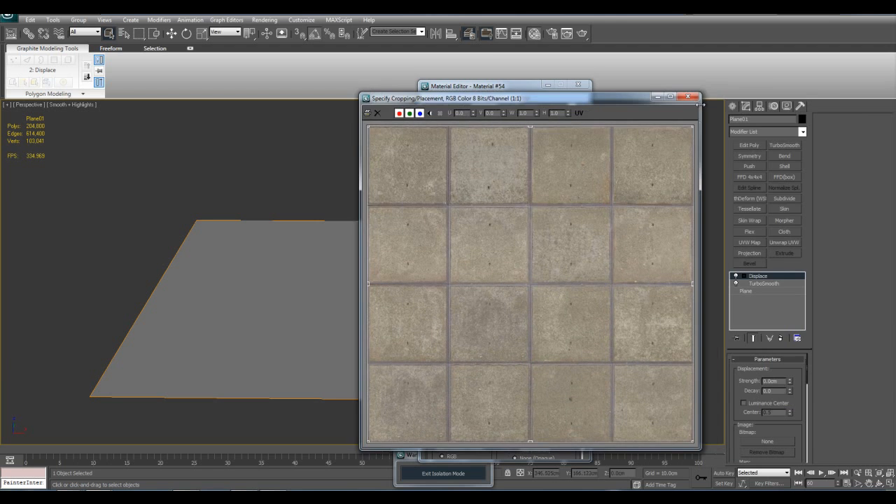
{"action": "left_click", "coordinate": [694, 96]}
- Replace the diffuse bitmap of Material #54 with ConcreteFloors0058_45_S-Displace.jpg and view the black-and-white image
{"action": "left_click", "coordinate": [531, 355]}
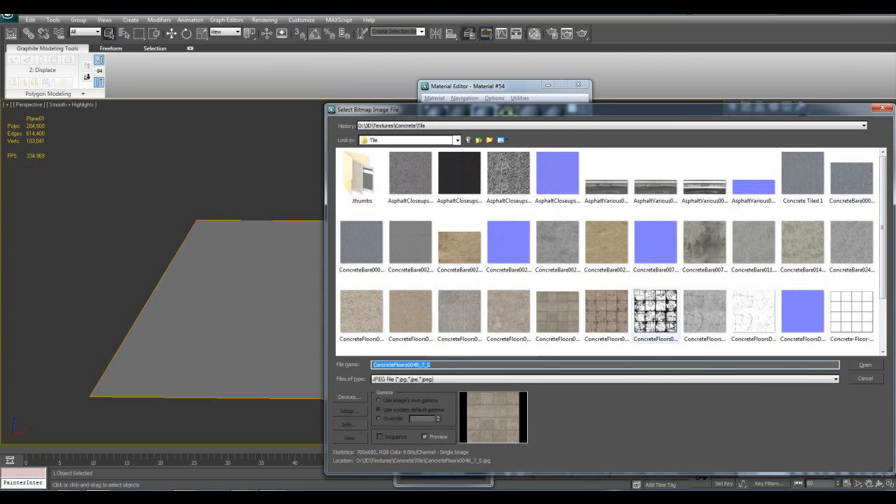
{"action": "double_click", "coordinate": [662, 319]}
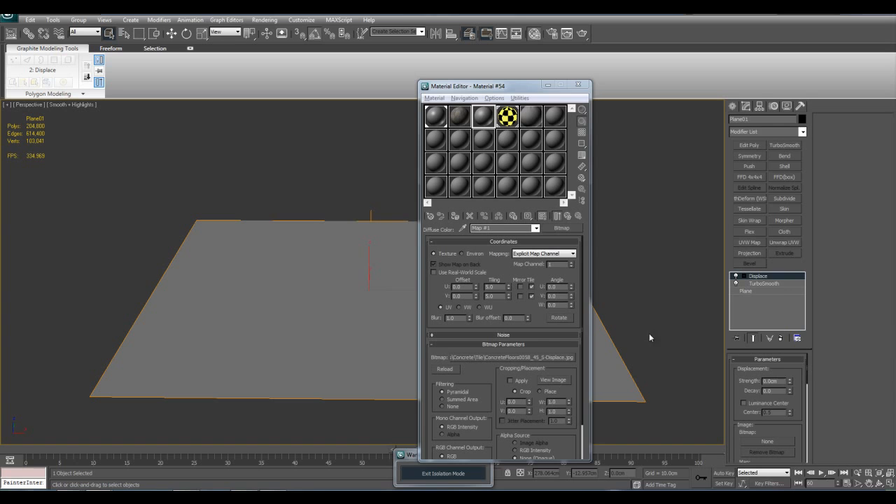
{"action": "left_click", "coordinate": [553, 380]}
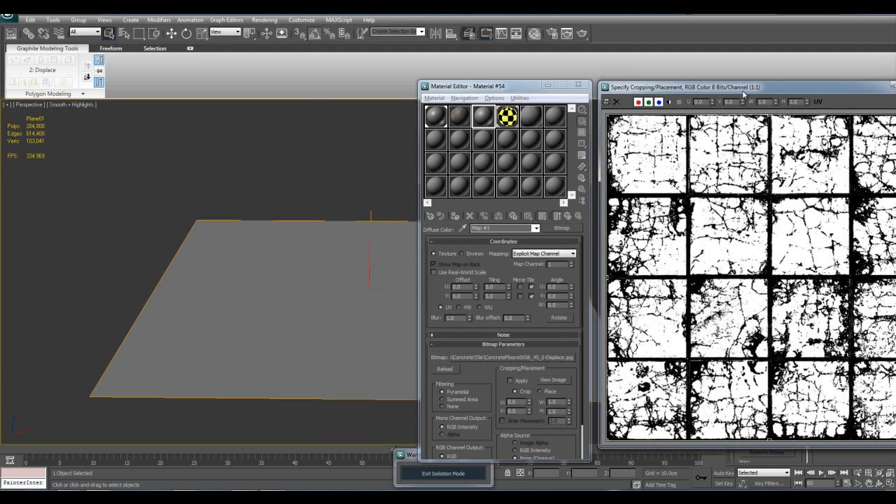
{"action": "left_click_drag", "start_coordinate": [745, 93], "coordinate": [463, 113]}
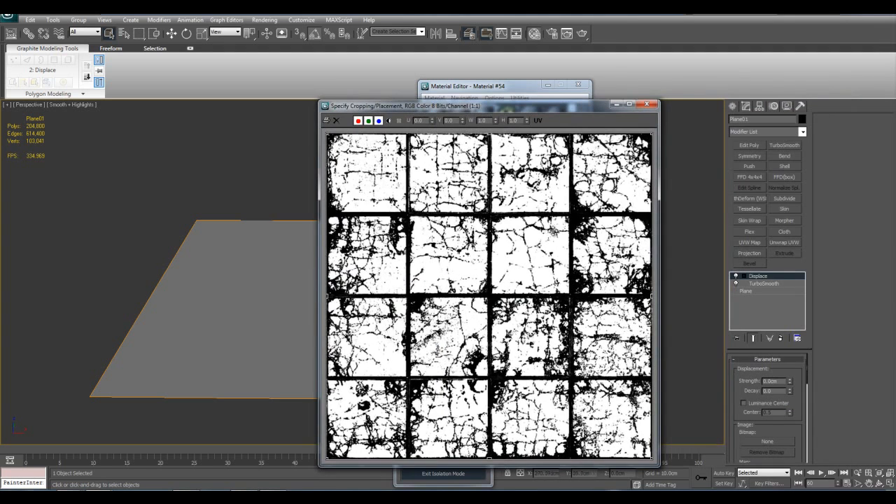
- Close the image preview and set the displacement bitmap's U and V tiling to 1.0
{"action": "left_click", "coordinate": [648, 104]}
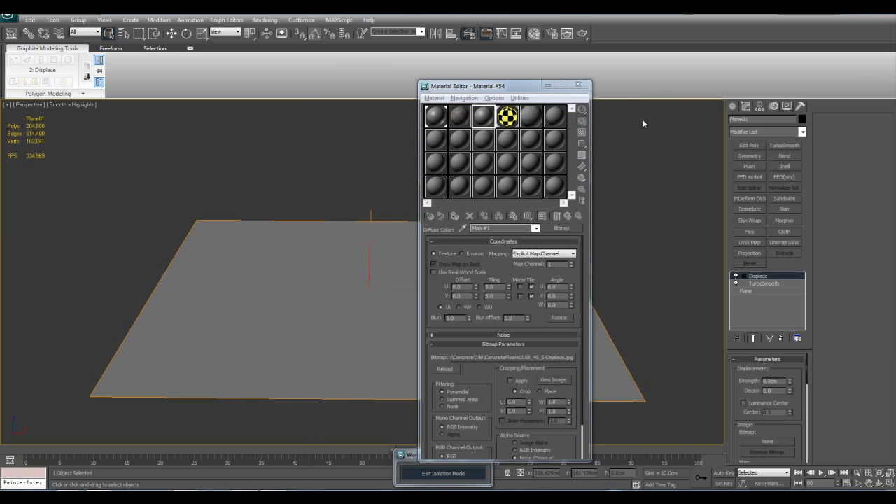
{"action": "double_click", "coordinate": [493, 287]}
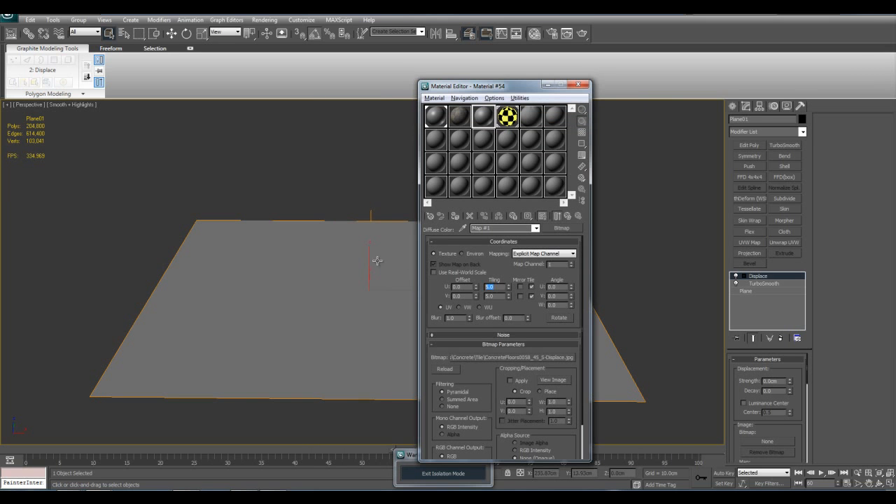
{"action": "type", "text": "1"}
{"action": "middle_click_drag", "start_coordinate": [320, 256], "coordinate": [299, 265]}
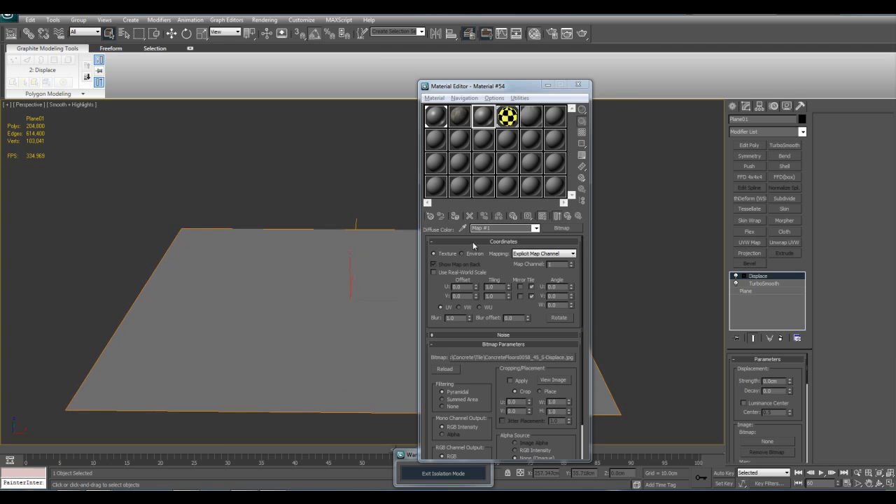
- Assign Material #54 to the plane, show its map in the viewport and minimize the Material Editor
{"action": "left_click", "coordinate": [454, 218]}
{"action": "left_click", "coordinate": [542, 218]}
{"action": "left_click", "coordinate": [541, 218]}
{"action": "left_click", "coordinate": [547, 84]}
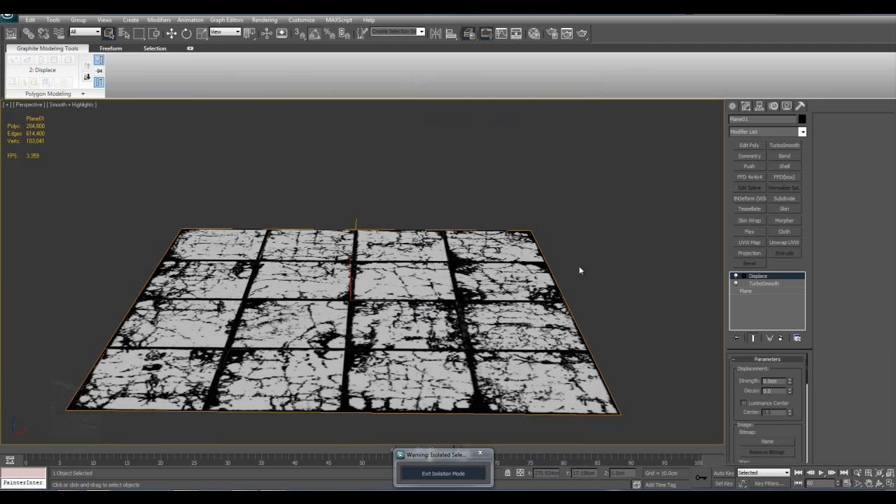
- Examine the black cracks and white tiles of the texture on the plane, both close up and as a whole
{"action": "scroll", "coordinate": [579, 266], "scroll_direction": "up", "scroll_amount": 5}
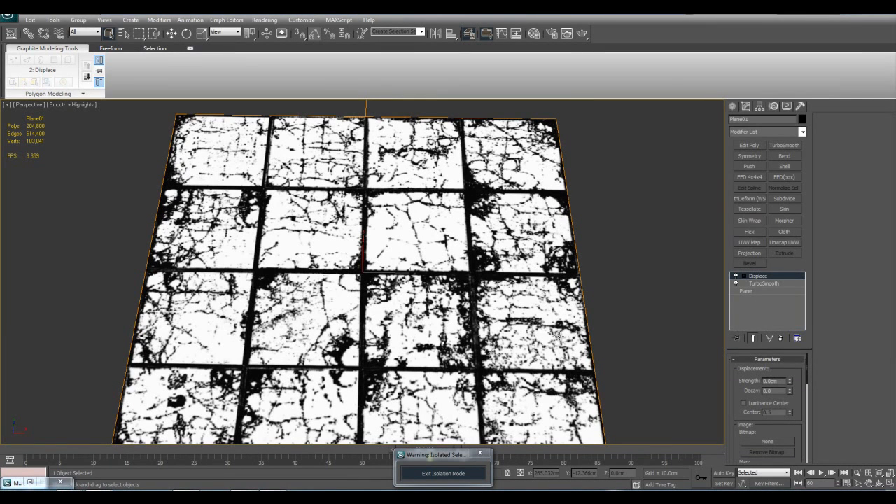
{"action": "mouse_move", "coordinate": [531, 300]}
{"action": "middle_mouse_down"}
{"action": "mouse_move", "coordinate": [564, 285]}
{"action": "mouse_move", "coordinate": [514, 301]}
{"action": "middle_mouse_up"}
{"action": "middle_click_drag", "start_coordinate": [480, 331], "coordinate": [513, 290]}
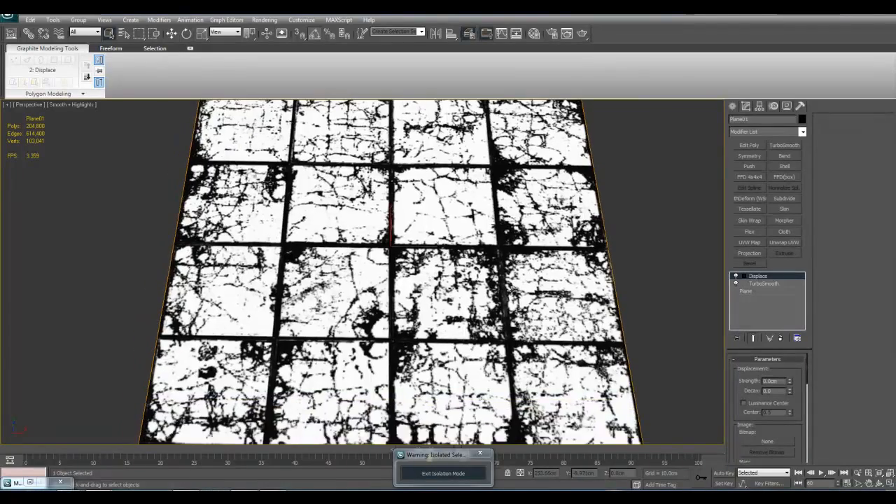
{"action": "scroll", "coordinate": [512, 290], "scroll_direction": "up", "scroll_amount": 4}
{"action": "middle_click_drag", "start_coordinate": [543, 338], "coordinate": [517, 368]}
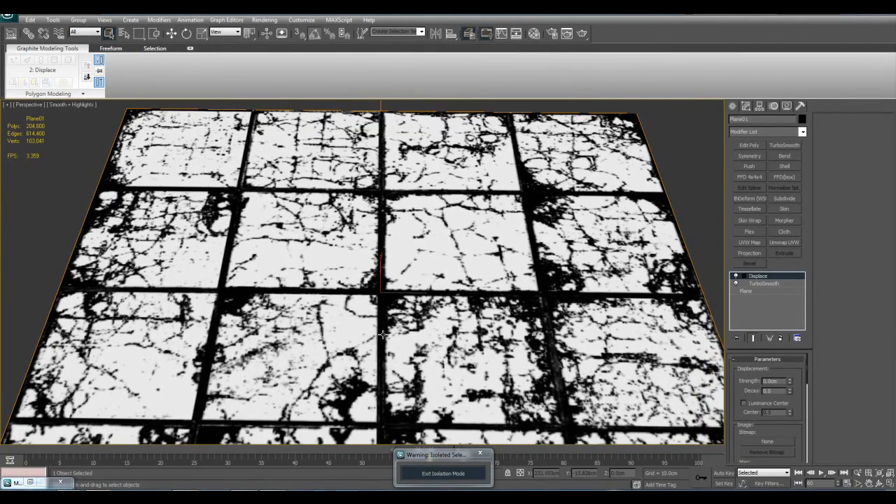
{"action": "mouse_move", "coordinate": [495, 314]}
{"action": "middle_mouse_down", "text": "alt"}
{"action": "mouse_move", "coordinate": [473, 305]}
{"action": "mouse_move", "coordinate": [460, 324]}
{"action": "mouse_move", "coordinate": [451, 303]}
{"action": "mouse_move", "coordinate": [456, 186]}
{"action": "mouse_move", "coordinate": [434, 231]}
{"action": "mouse_move", "coordinate": [439, 318]}
{"action": "mouse_move", "coordinate": [391, 308]}
{"action": "mouse_move", "coordinate": [393, 321]}
{"action": "middle_mouse_up", "text": "alt"}
{"action": "scroll", "coordinate": [468, 326], "scroll_direction": "down", "scroll_amount": 3}
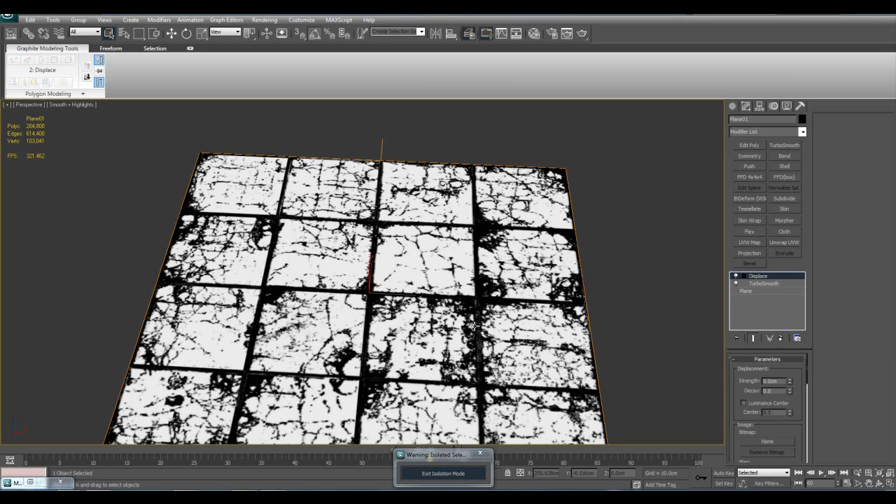
{"action": "middle_click_drag", "start_coordinate": [475, 326], "coordinate": [481, 320]}
{"action": "scroll", "coordinate": [481, 320], "scroll_direction": "up", "scroll_amount": 5}
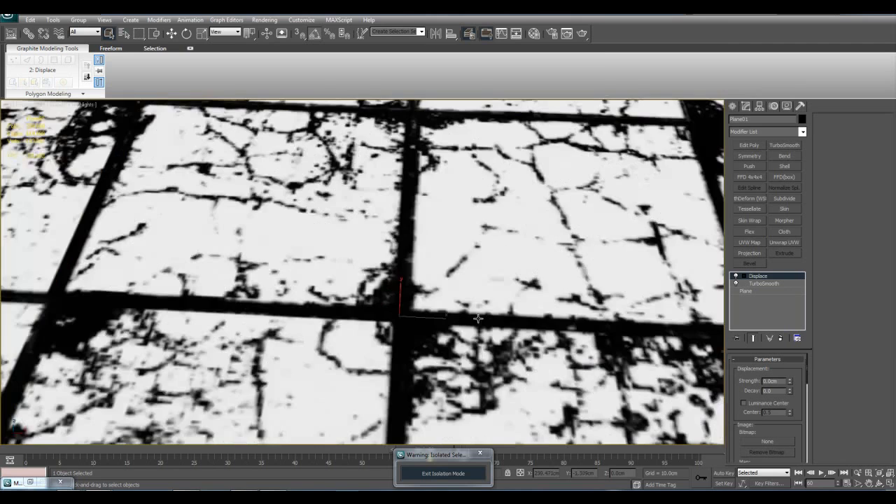
{"action": "scroll", "coordinate": [465, 315], "scroll_direction": "down", "scroll_amount": 3}
{"action": "scroll", "coordinate": [520, 319], "scroll_direction": "down", "scroll_amount": 4}
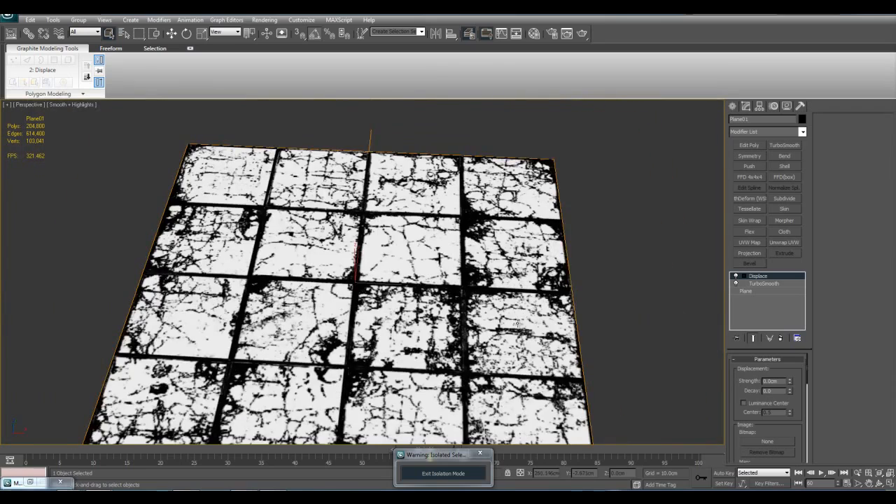
{"action": "scroll", "coordinate": [521, 322], "scroll_direction": "up", "scroll_amount": 2}
{"action": "middle_click_drag", "start_coordinate": [521, 331], "coordinate": [504, 321], "text": "alt"}
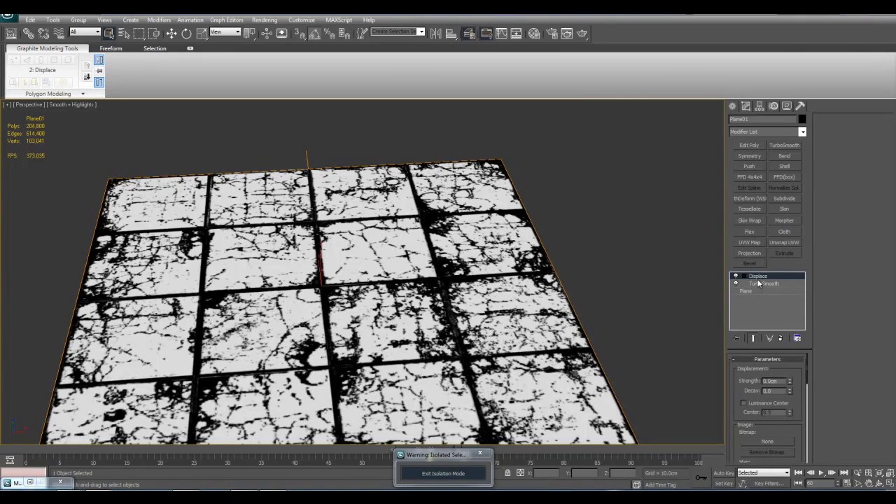
{"action": "middle_click_drag", "start_coordinate": [616, 315], "coordinate": [616, 309], "text": "alt"}
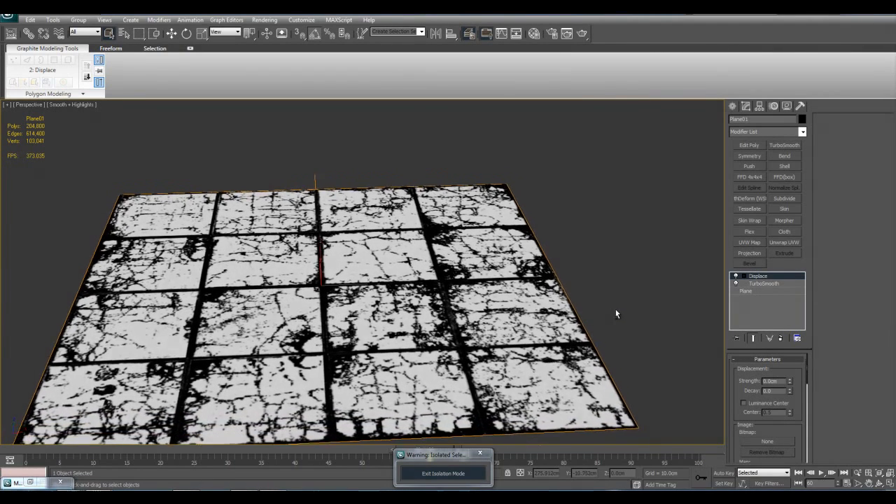
- Review the map slots of Material #54, including Displacement, and minimize the Material Editor again
{"action": "key", "text": "m"}
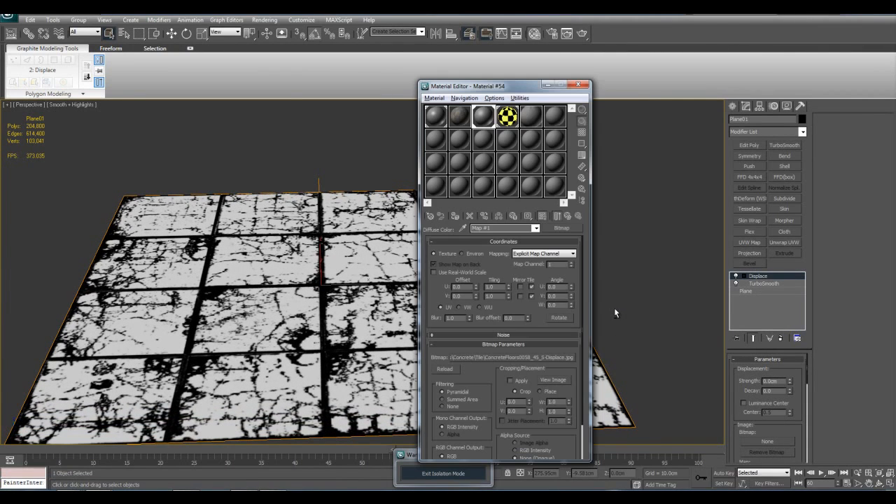
{"action": "left_click", "coordinate": [567, 216]}
{"action": "scroll", "coordinate": [504, 301], "scroll_direction": "down", "scroll_amount": 1}
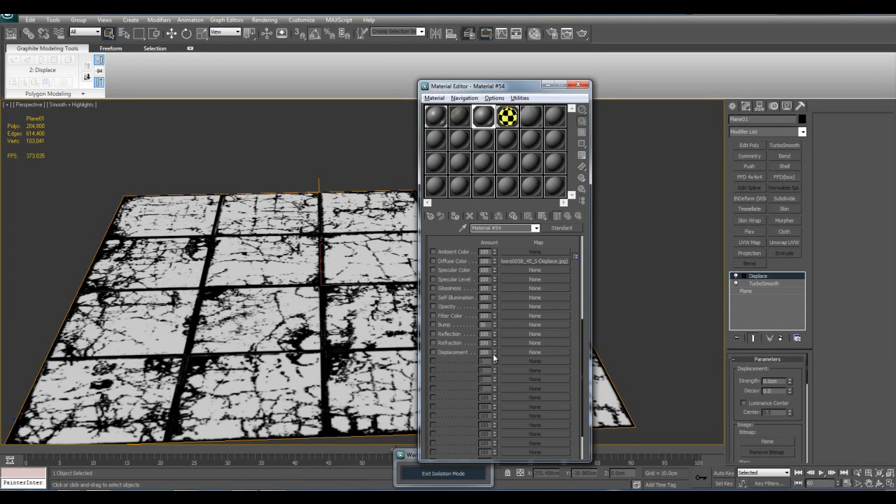
{"action": "left_click", "coordinate": [548, 85]}
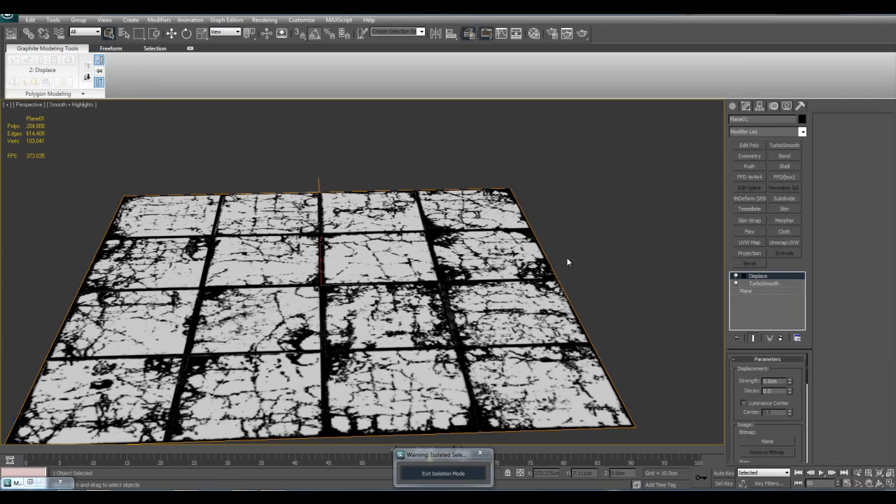
- Copy the diffuse map of Material #54 as an instance into the Displace modifier's Map slot
{"action": "middle_click_drag", "start_coordinate": [581, 257], "coordinate": [589, 241]}
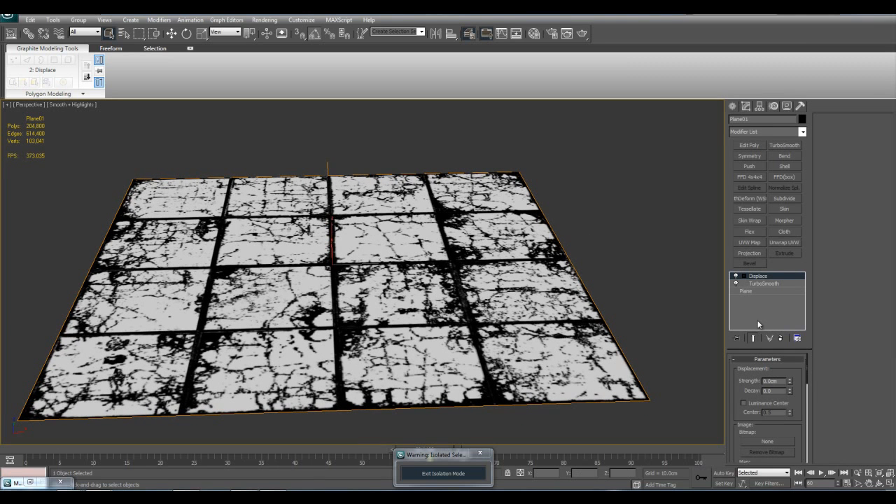
{"action": "left_click_drag", "start_coordinate": [739, 389], "coordinate": [741, 372]}
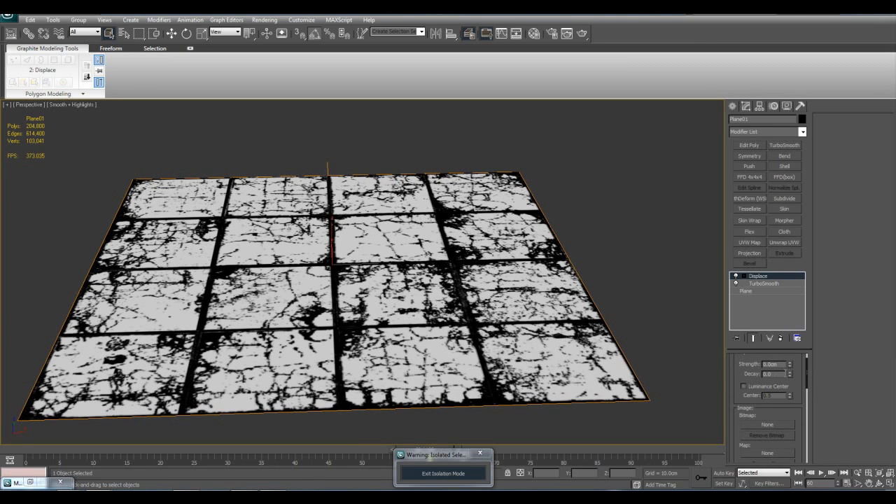
{"action": "left_click_drag", "start_coordinate": [796, 383], "coordinate": [795, 385]}
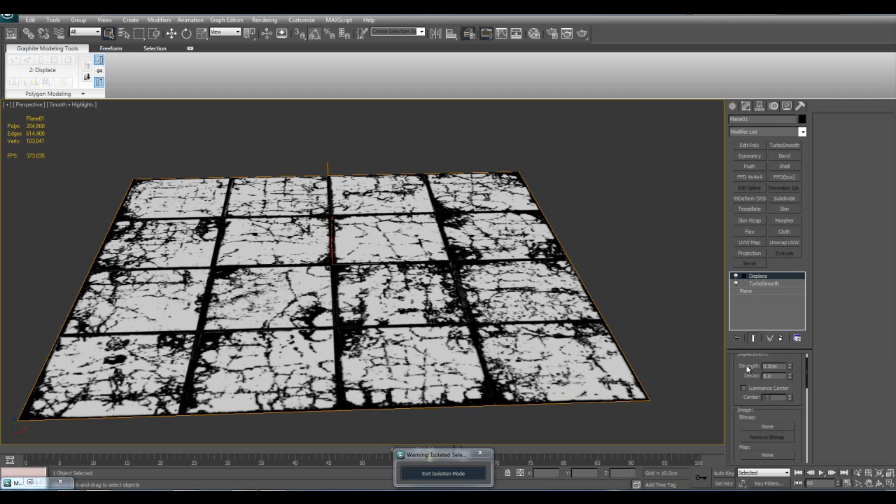
{"action": "middle_click_drag", "start_coordinate": [457, 323], "coordinate": [531, 290], "text": "alt"}
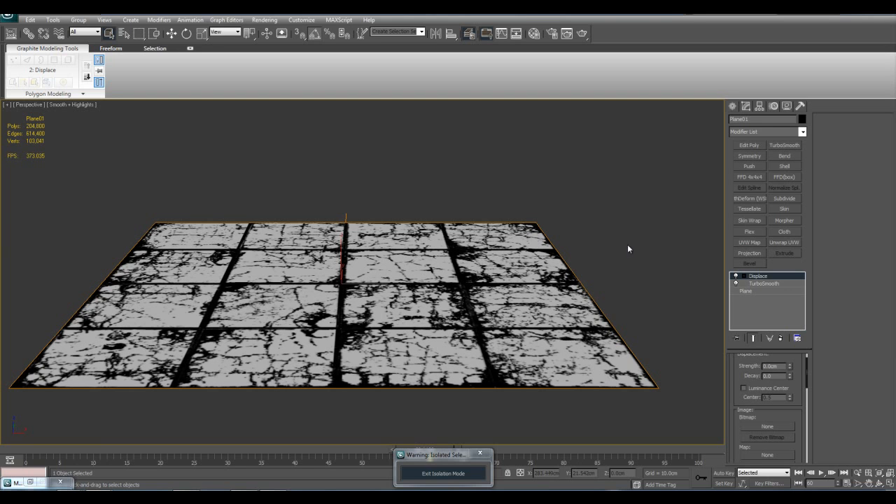
{"action": "left_click_drag", "start_coordinate": [798, 418], "coordinate": [808, 367]}
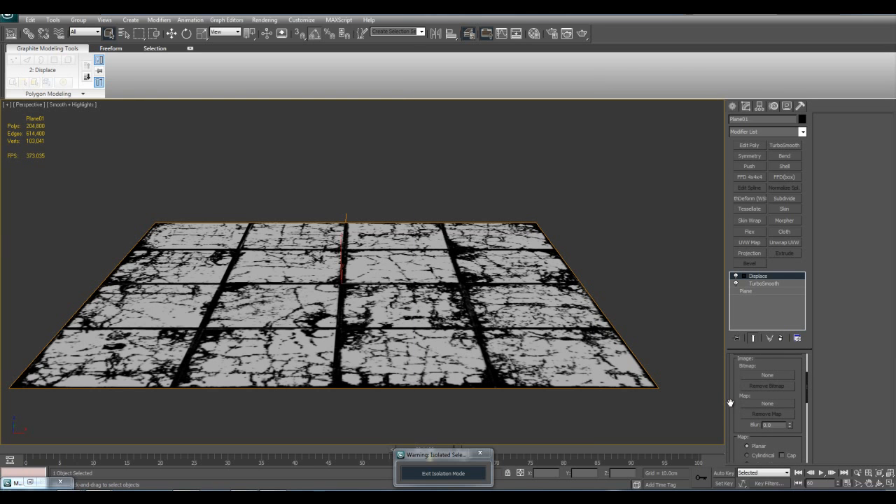
{"action": "key", "text": "m"}
{"action": "scroll", "coordinate": [530, 278], "scroll_direction": "up", "scroll_amount": 3}
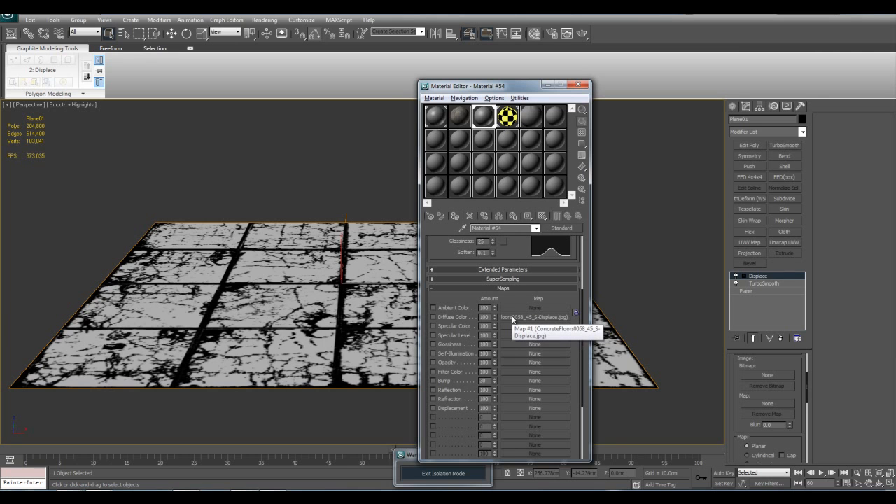
{"action": "left_click_drag", "start_coordinate": [510, 319], "coordinate": [766, 404]}
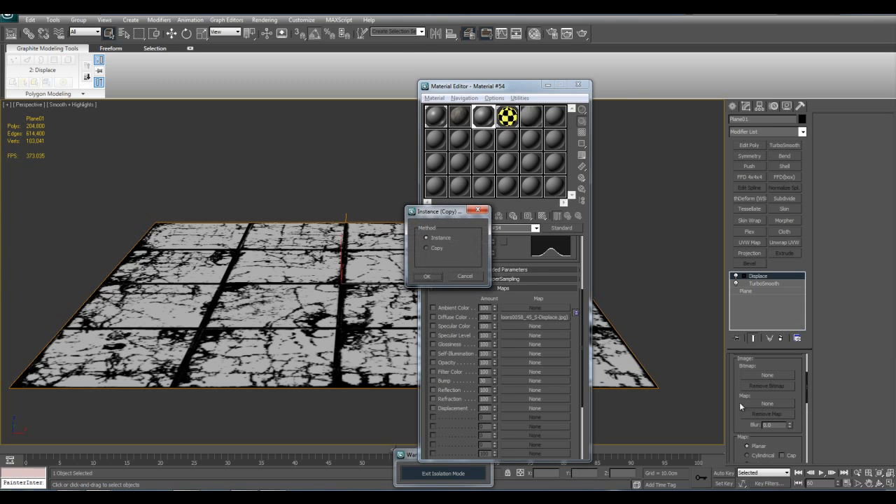
{"action": "left_click", "coordinate": [433, 277]}
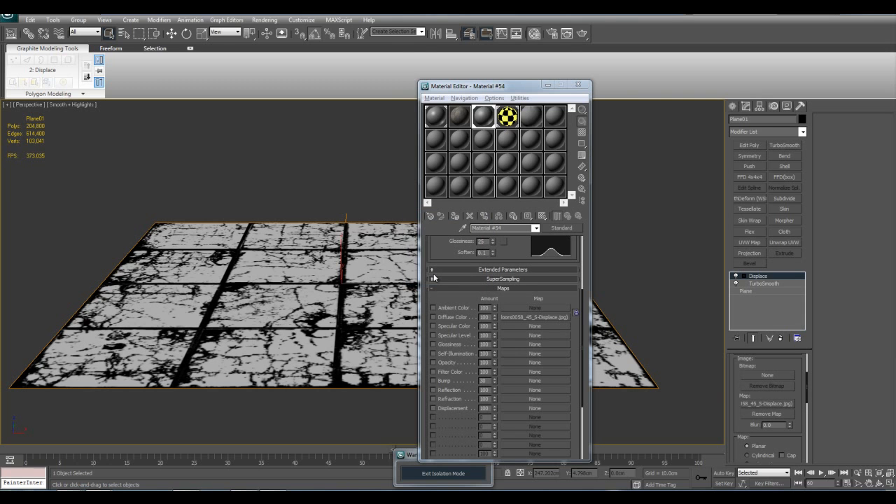
- Hide the diffuse bitmap of Material #54 in the viewport and put away the Material Editor
{"action": "left_click", "coordinate": [524, 317]}
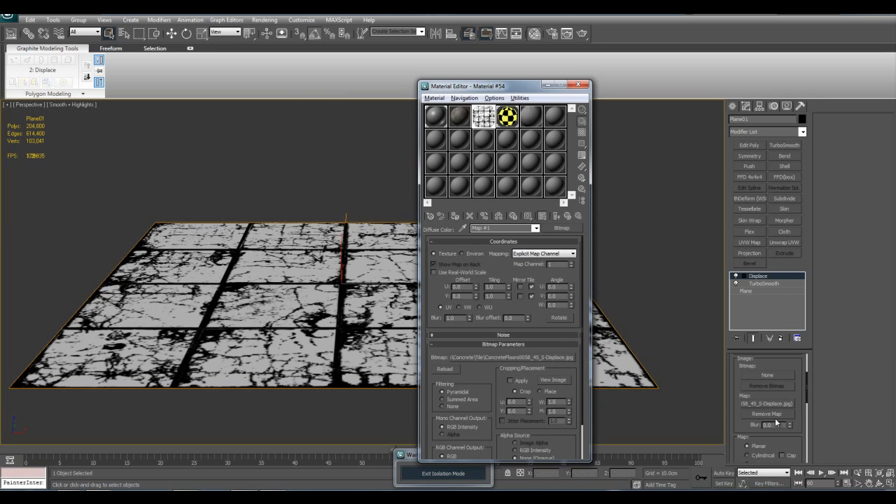
{"action": "left_click", "coordinate": [532, 296]}
{"action": "left_click", "coordinate": [542, 217]}
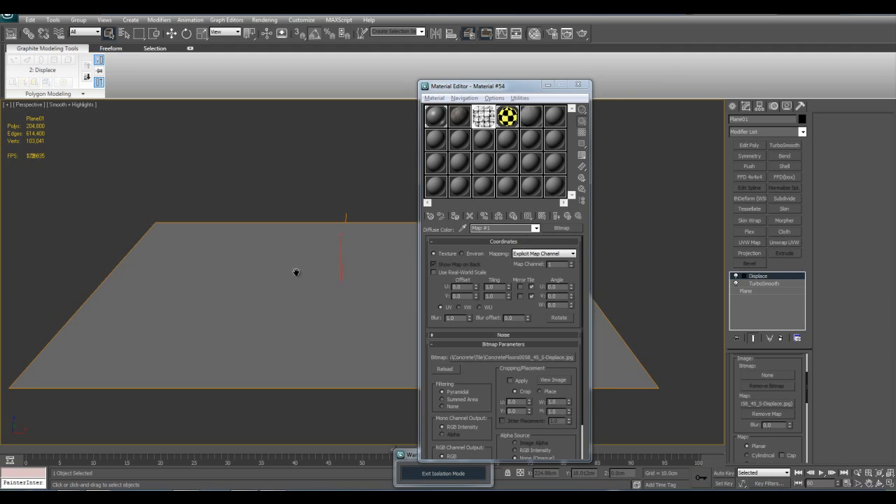
{"action": "left_click", "coordinate": [578, 85]}
{"action": "scroll", "coordinate": [546, 324], "scroll_direction": "down", "scroll_amount": 3}
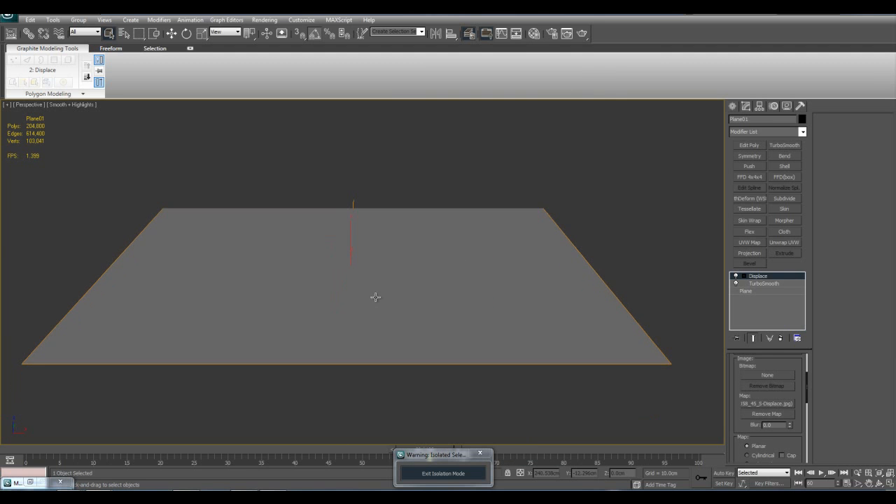
- Enable Use Existing Mapping in the Displace modifier's map settings, leaving the edged faces display off
{"action": "key", "text": "F4"}
{"action": "scroll", "coordinate": [532, 280], "scroll_direction": "up", "scroll_amount": 2}
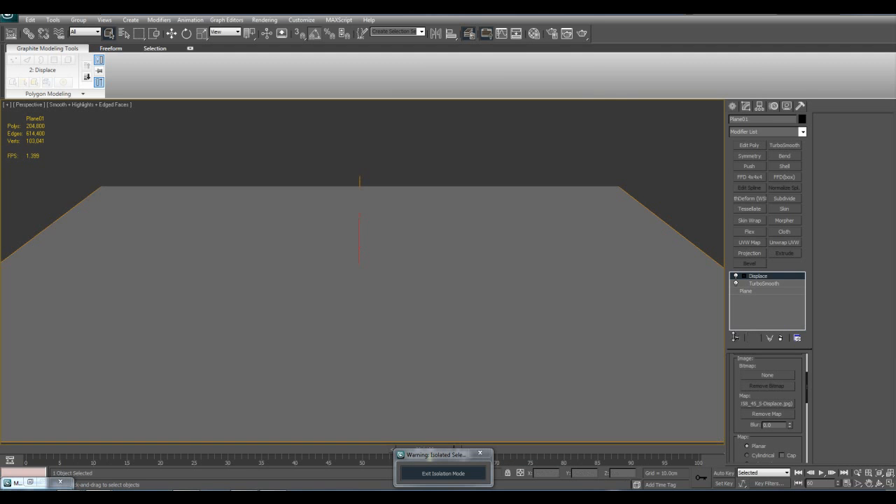
{"action": "left_click_drag", "start_coordinate": [770, 365], "coordinate": [773, 299]}
{"action": "left_click_drag", "start_coordinate": [785, 420], "coordinate": [786, 366]}
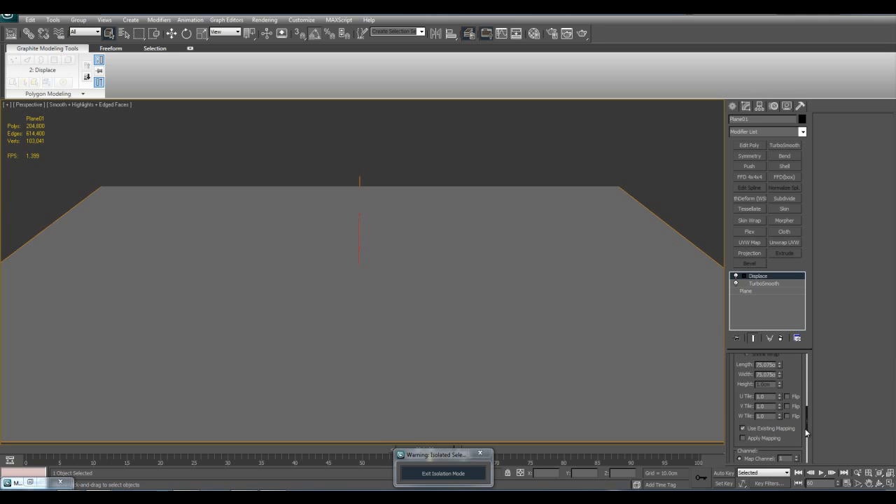
{"action": "key", "text": "F4"}
{"action": "left_click", "coordinate": [743, 428]}
{"action": "mouse_move", "coordinate": [794, 384]}
{"action": "left_mouse_down"}
{"action": "mouse_move", "coordinate": [802, 327]}
{"action": "mouse_move", "coordinate": [795, 385]}
{"action": "left_mouse_up"}
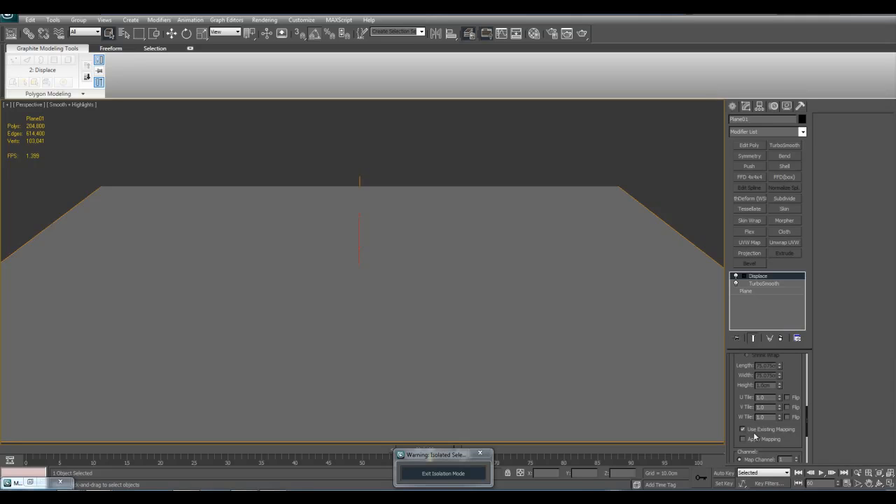
- Set the Displace modifier's strength to 1.0 cm
{"action": "scroll", "coordinate": [794, 414], "scroll_direction": "up", "scroll_amount": 5}
{"action": "scroll", "coordinate": [795, 418], "scroll_direction": "up", "scroll_amount": 4}
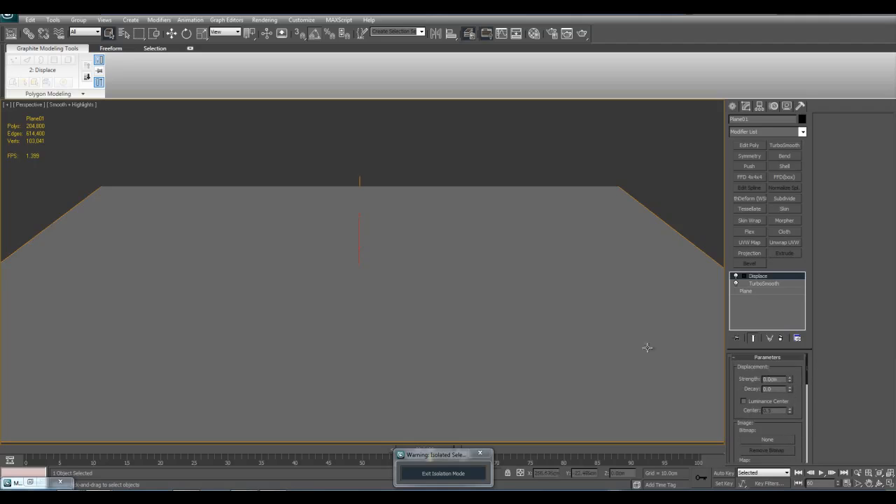
{"action": "double_click", "coordinate": [776, 379]}
{"action": "type", "text": "1"}
{"action": "key", "text": "Return"}
- Inspect the displaced tile relief up close, both shaded and with edged faces shown
{"action": "mouse_move", "coordinate": [596, 338]}
{"action": "middle_mouse_down"}
{"action": "mouse_move", "coordinate": [600, 311]}
{"action": "mouse_move", "coordinate": [599, 333]}
{"action": "middle_mouse_up"}
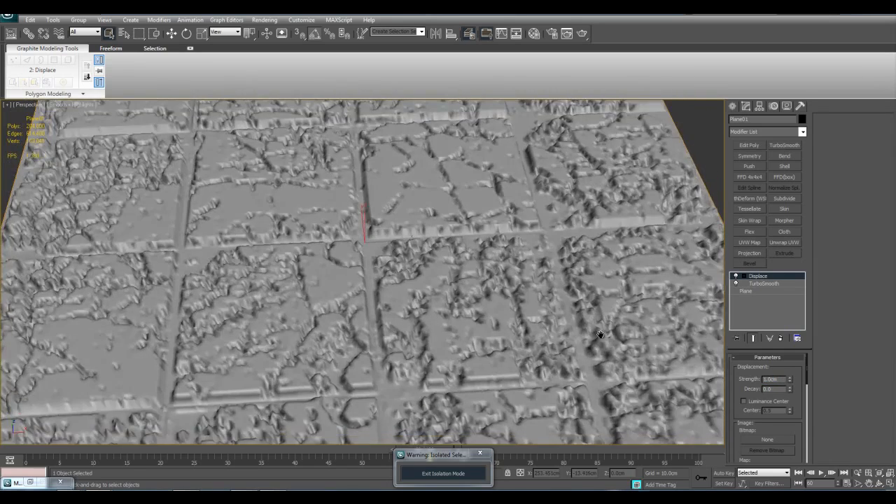
{"action": "scroll", "coordinate": [560, 332], "scroll_direction": "down", "scroll_amount": 5}
{"action": "scroll", "coordinate": [504, 308], "scroll_direction": "up", "scroll_amount": 4}
{"action": "scroll", "coordinate": [490, 292], "scroll_direction": "up", "scroll_amount": 6}
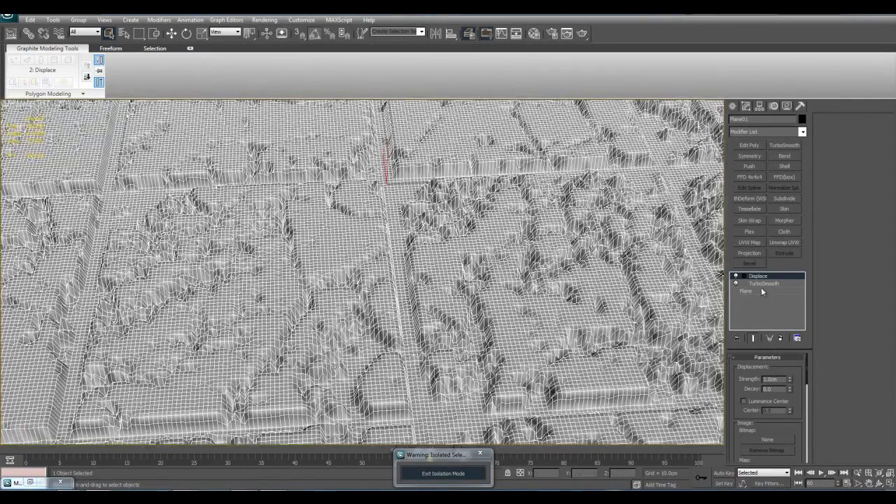
{"action": "middle_click_drag", "start_coordinate": [508, 313], "coordinate": [521, 305]}
{"action": "scroll", "coordinate": [521, 306], "scroll_direction": "down", "scroll_amount": 3}
- Select TurboSmooth in the plane's stack and view the displaced surface with edged faces turned off
{"action": "left_click", "coordinate": [760, 283]}
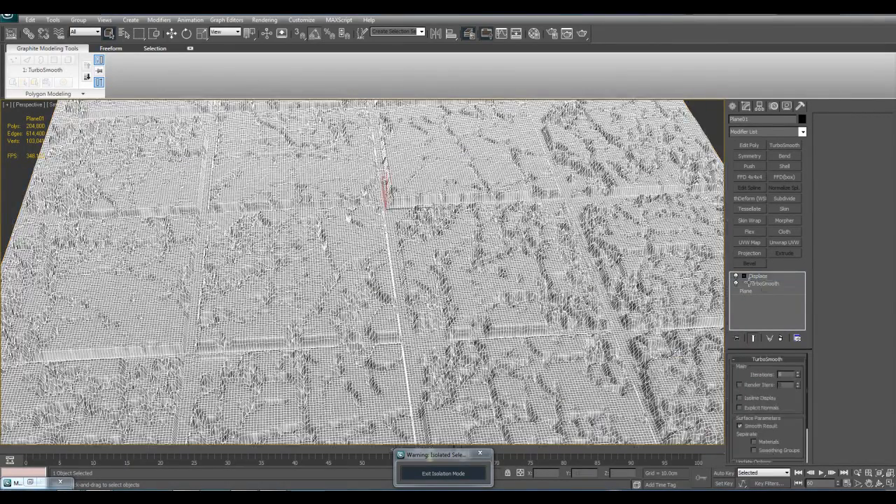
{"action": "scroll", "coordinate": [576, 210], "scroll_direction": "down", "scroll_amount": 3}
{"action": "key", "text": "F4"}
{"action": "middle_click_drag", "start_coordinate": [567, 208], "coordinate": [586, 219]}
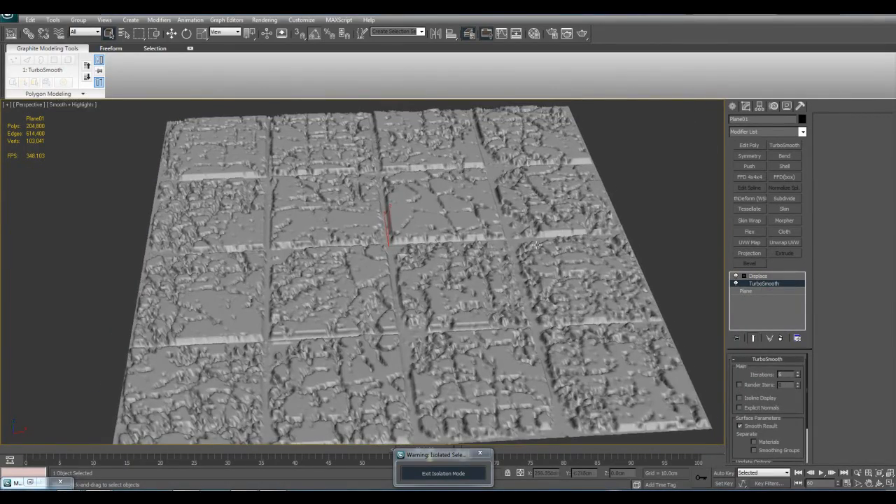
{"action": "scroll", "coordinate": [608, 293], "scroll_direction": "up", "scroll_amount": 3}
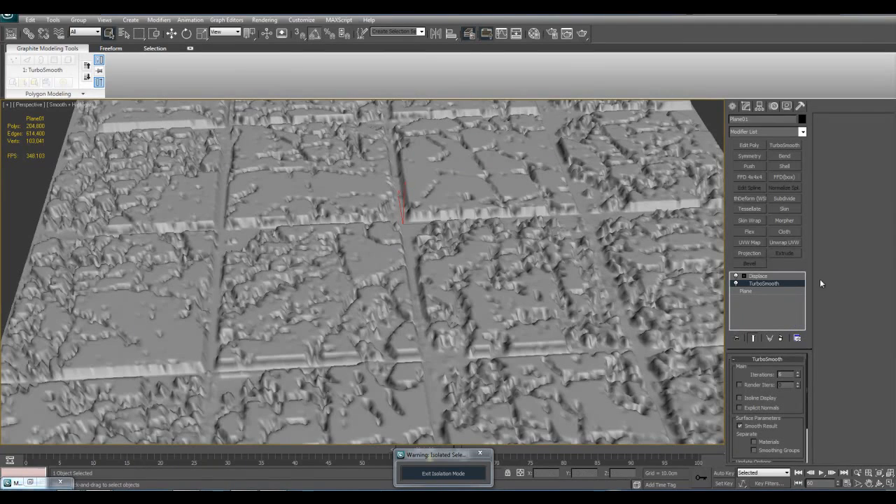
- Enable separate render iterations in the plane's TurboSmooth modifier and set its viewport iterations to 0
{"action": "middle_click_drag", "start_coordinate": [651, 305], "coordinate": [608, 265]}
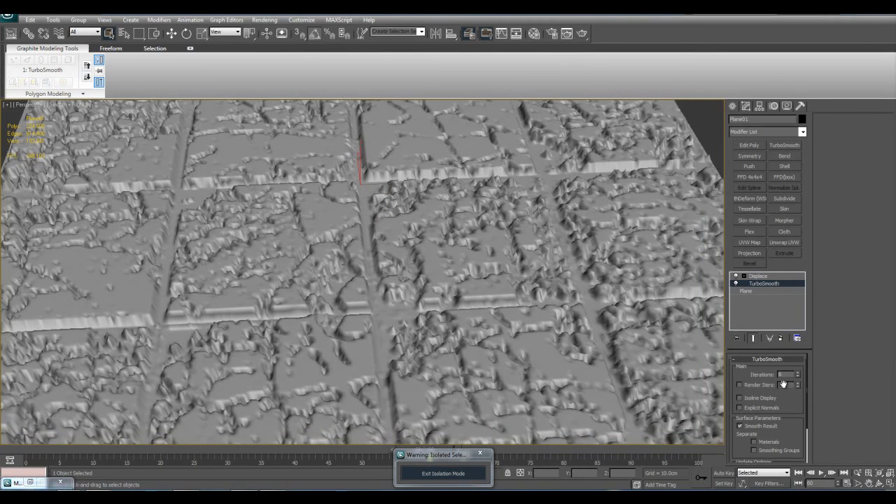
{"action": "left_click", "coordinate": [768, 383]}
{"action": "scroll", "coordinate": [581, 319], "scroll_direction": "down", "scroll_amount": 6}
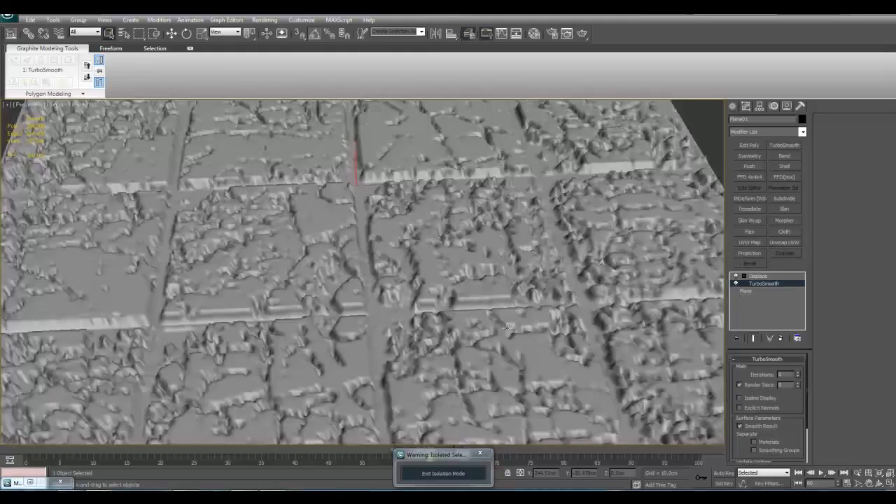
{"action": "scroll", "coordinate": [471, 315], "scroll_direction": "up", "scroll_amount": 1}
{"action": "middle_click_drag", "start_coordinate": [465, 330], "coordinate": [480, 325]}
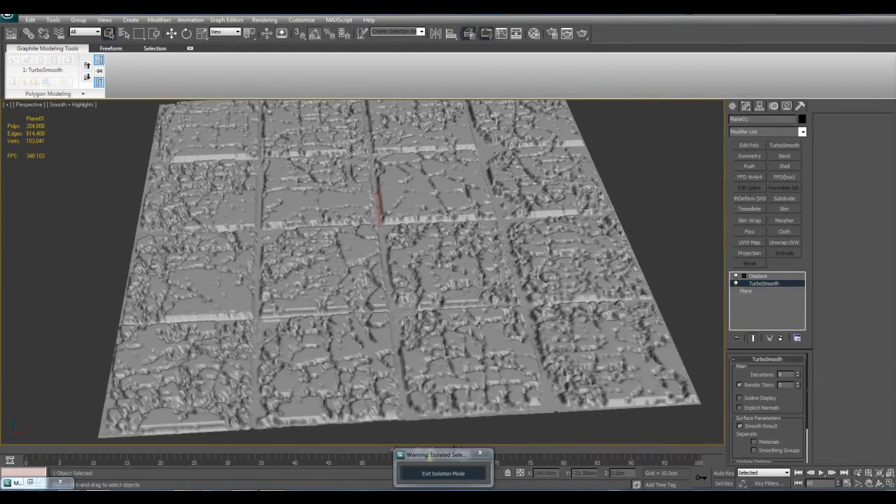
{"action": "left_click", "coordinate": [798, 376]}
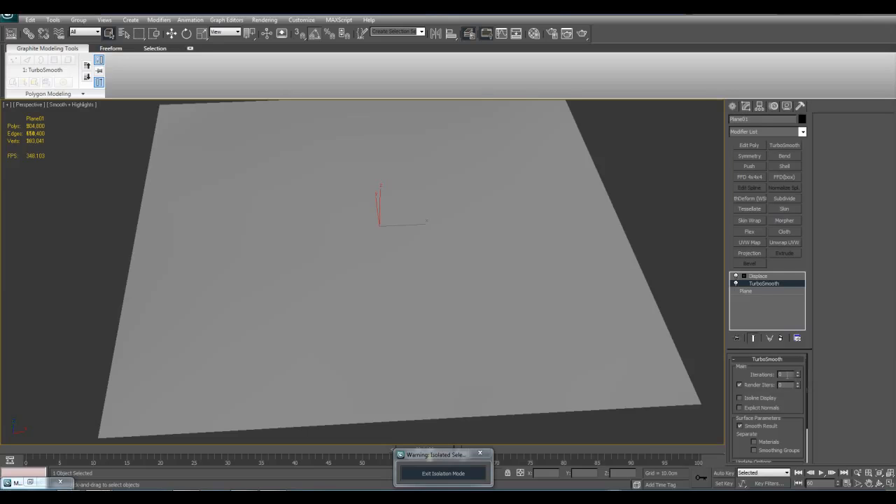
- Raise TurboSmooth's render iterations and show edged faces on the low-poly plane
{"action": "double_click", "coordinate": [782, 385]}
{"action": "middle_click_drag", "start_coordinate": [514, 277], "coordinate": [565, 344]}
{"action": "scroll", "coordinate": [507, 317], "scroll_direction": "down", "scroll_amount": 3}
{"action": "key", "text": "F4"}
{"action": "scroll", "coordinate": [567, 311], "scroll_direction": "up", "scroll_amount": 3}
{"action": "middle_click_drag", "start_coordinate": [564, 344], "coordinate": [574, 327], "text": "alt"}
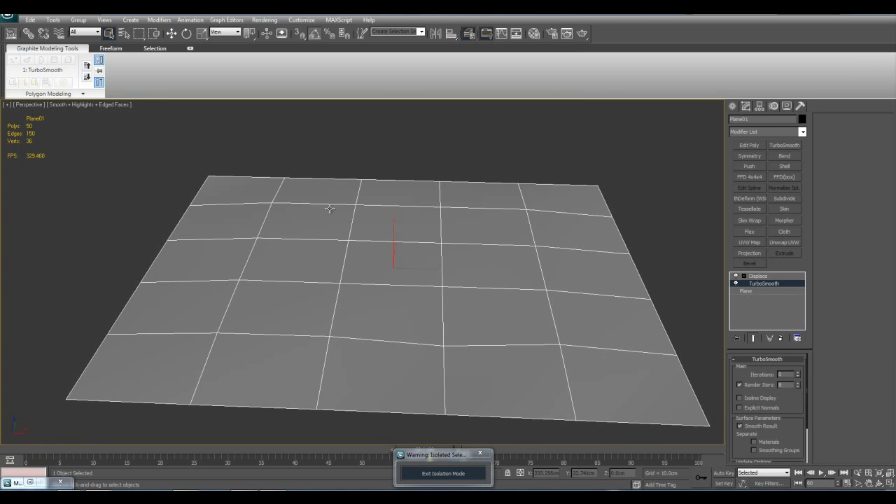
{"action": "middle_click_drag", "start_coordinate": [422, 320], "coordinate": [393, 302]}
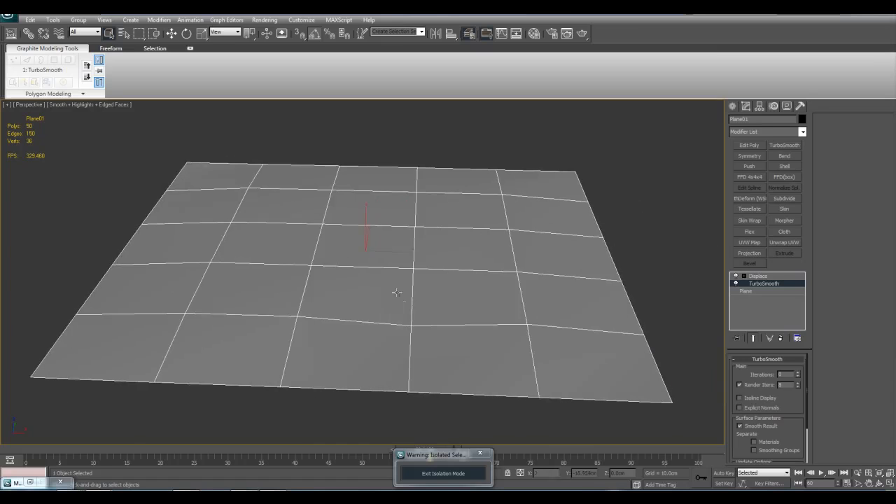
{"action": "middle_click_drag", "start_coordinate": [456, 297], "coordinate": [473, 308], "text": "alt"}
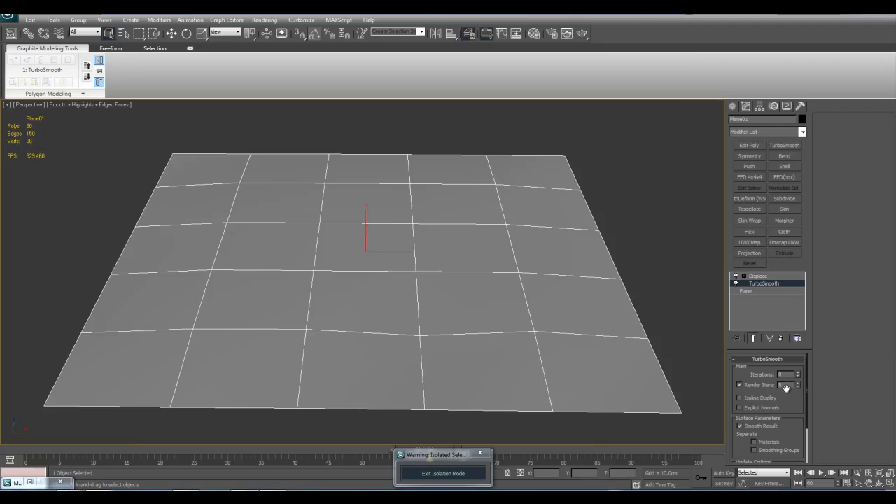
- Show the safe frames, deselect the plane and render the perspective view with the whole plane framed
{"action": "key", "text": "shift+f"}
{"action": "middle_click_drag", "start_coordinate": [484, 292], "coordinate": [494, 305], "text": "alt"}
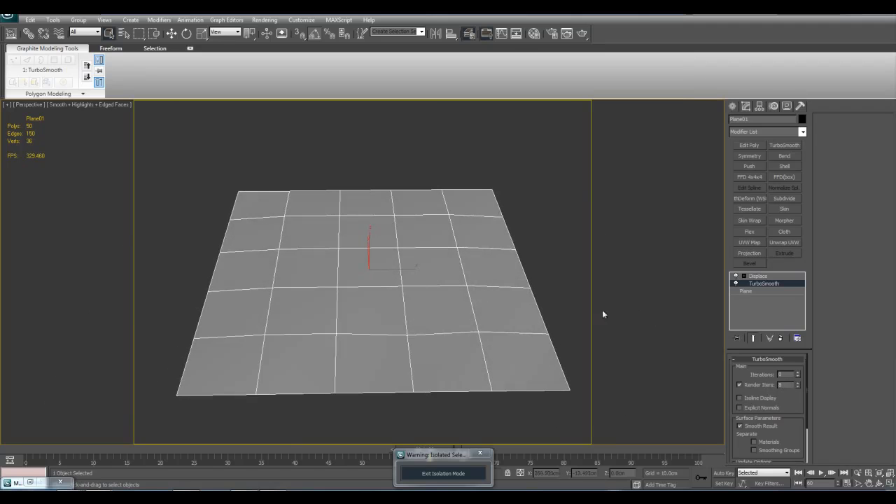
{"action": "left_click", "coordinate": [776, 276]}
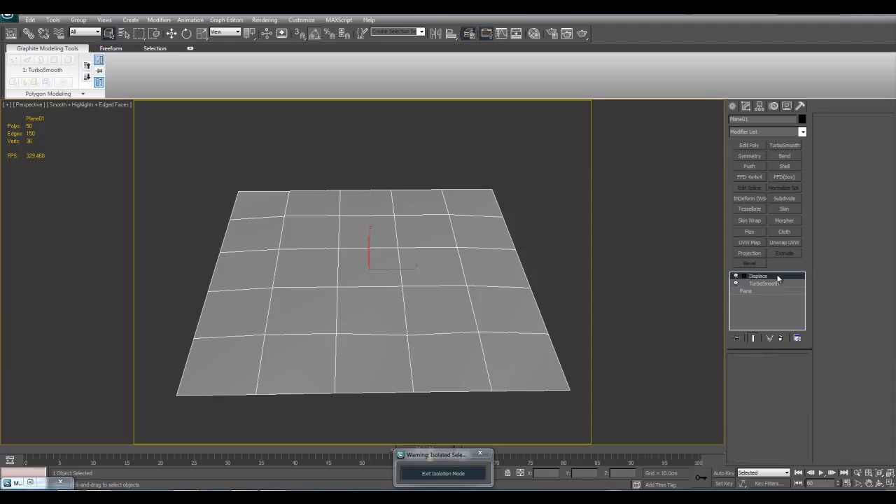
{"action": "left_click", "coordinate": [549, 257]}
{"action": "middle_click_drag", "start_coordinate": [540, 267], "coordinate": [560, 280], "text": "alt"}
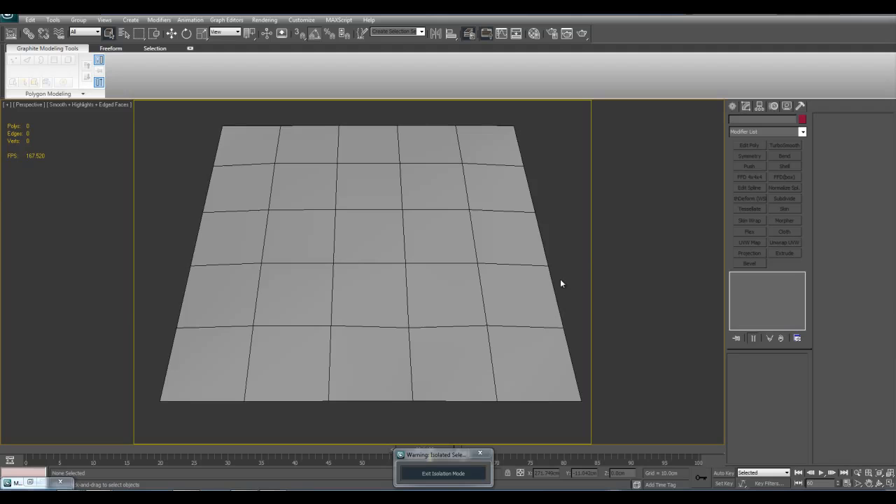
{"action": "middle_click_drag", "start_coordinate": [560, 283], "coordinate": [552, 276]}
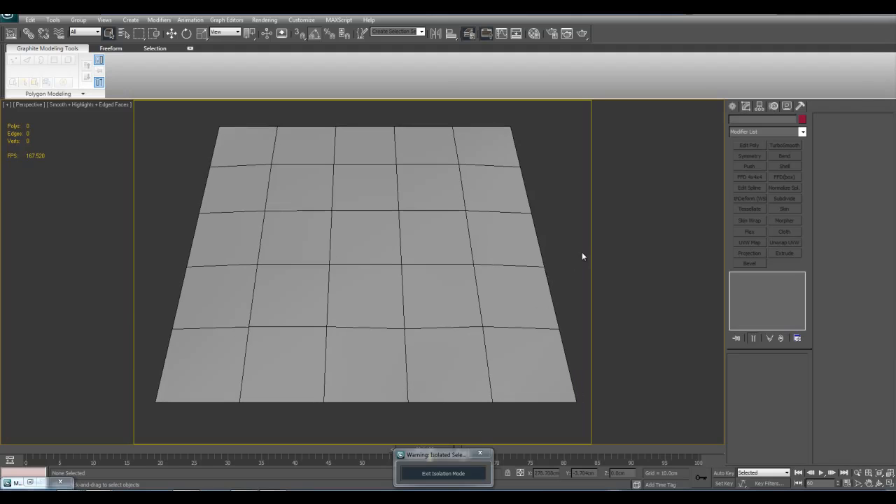
{"action": "key", "text": "shift+q"}
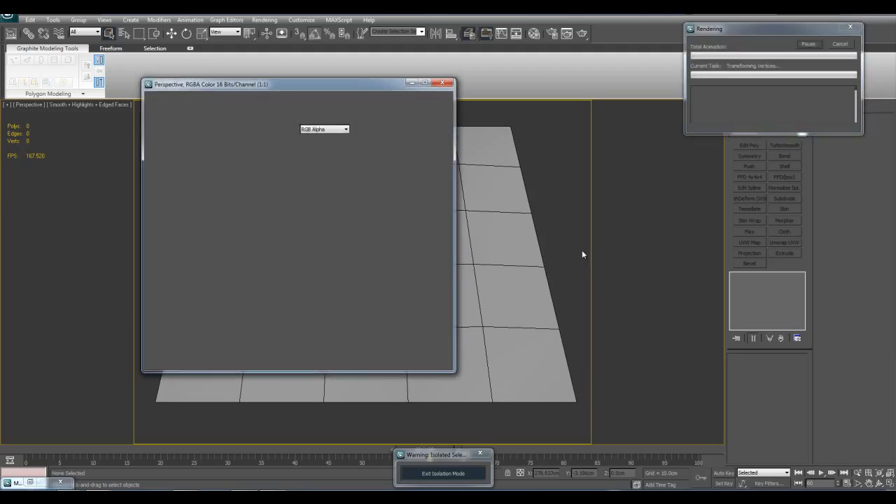
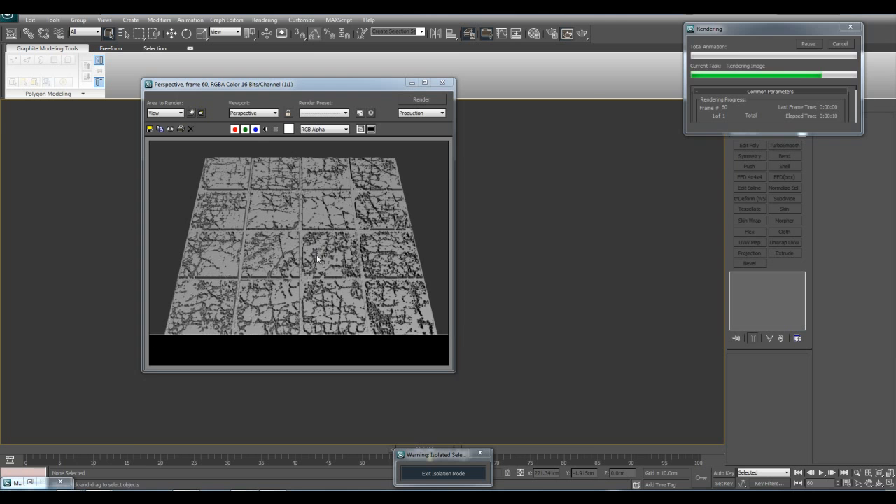
- Examine the rendered tile relief up close, then close the render window
{"action": "scroll", "coordinate": [354, 327], "scroll_direction": "up", "scroll_amount": 1}
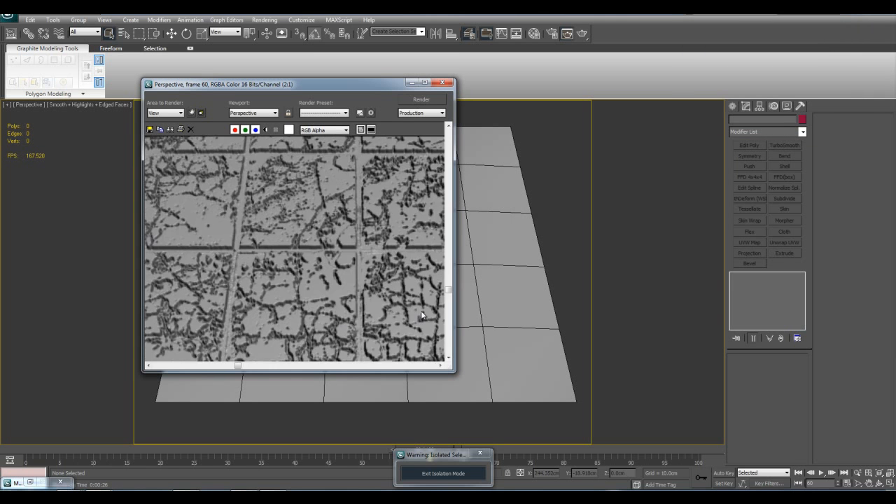
{"action": "middle_click_drag", "start_coordinate": [422, 315], "coordinate": [440, 317]}
{"action": "middle_click_drag", "start_coordinate": [395, 252], "coordinate": [273, 295]}
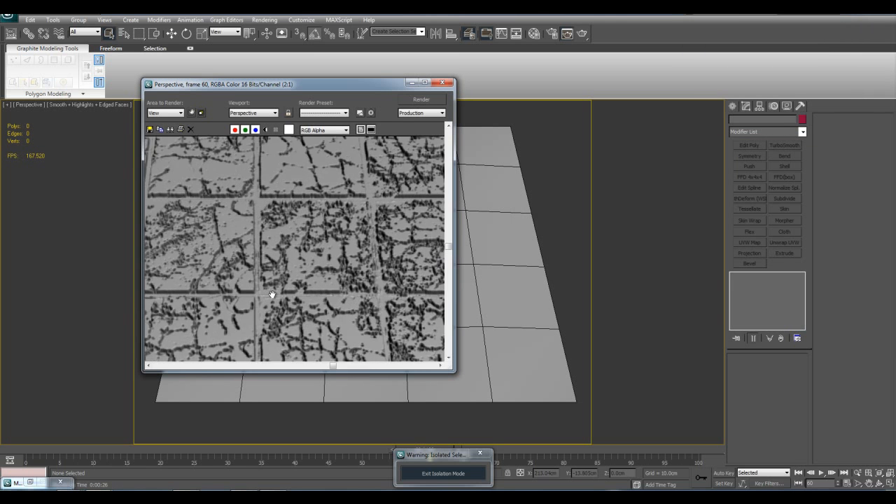
{"action": "scroll", "coordinate": [272, 295], "scroll_direction": "down", "scroll_amount": 1}
{"action": "left_click", "coordinate": [438, 85]}
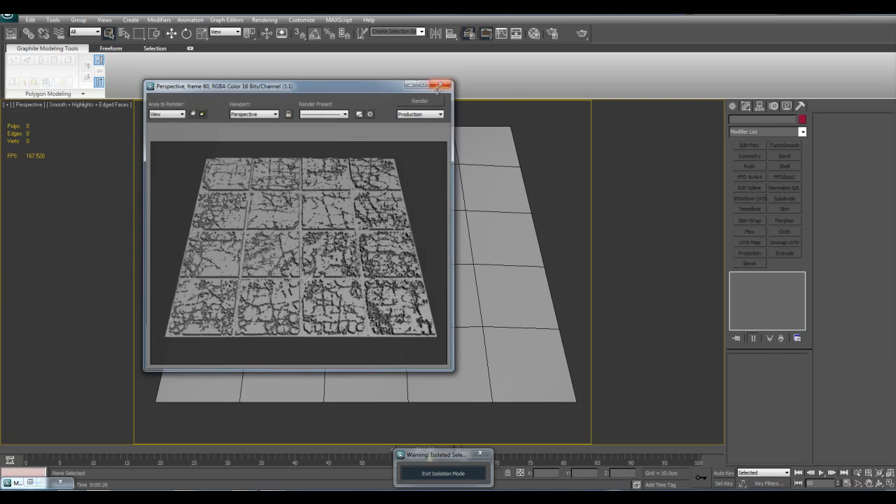
- Set the plane's Displace strength to 0.3 cm and render a close-up of its front tiles
{"action": "left_click", "coordinate": [483, 160]}
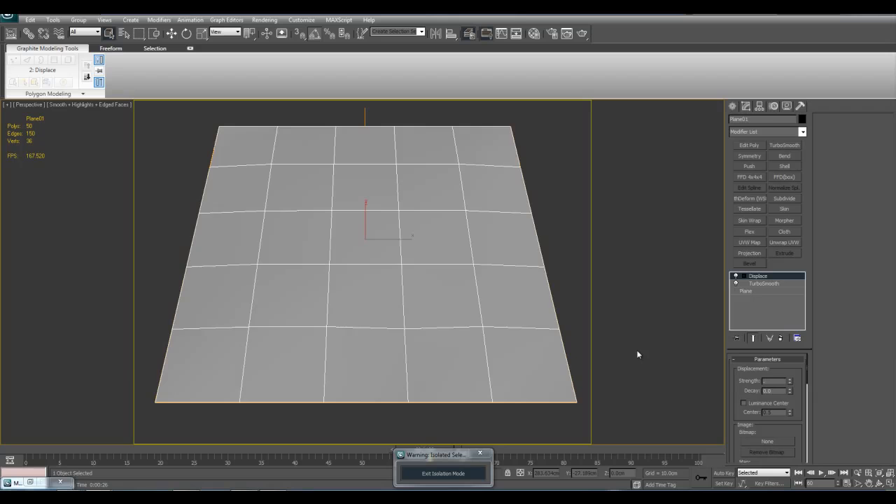
{"action": "key", "text": "Return"}
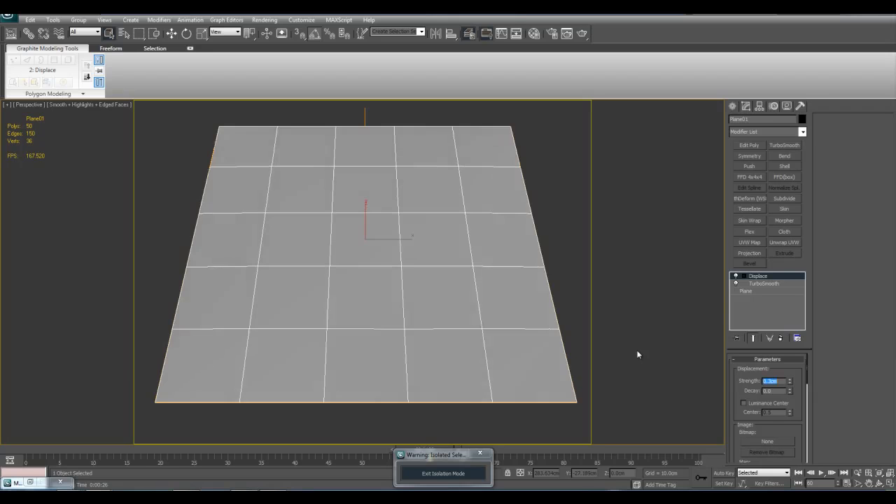
{"action": "middle_click_drag", "start_coordinate": [459, 360], "coordinate": [465, 271]}
{"action": "scroll", "coordinate": [493, 274], "scroll_direction": "up", "scroll_amount": 5}
{"action": "scroll", "coordinate": [464, 271], "scroll_direction": "up", "scroll_amount": 4}
{"action": "scroll", "coordinate": [465, 272], "scroll_direction": "down", "scroll_amount": 4}
{"action": "scroll", "coordinate": [452, 271], "scroll_direction": "up", "scroll_amount": 2}
{"action": "key", "text": "shift+q"}
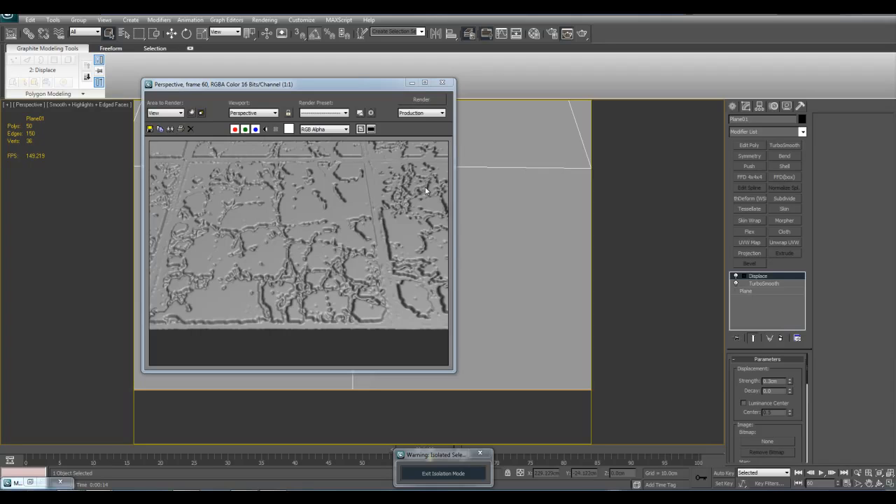
{"action": "left_click", "coordinate": [442, 83]}
- Hide the safe frames and exit isolation mode, keeping the whole plane framed in the perspective view
{"action": "scroll", "coordinate": [448, 203], "scroll_direction": "down", "scroll_amount": 3}
{"action": "scroll", "coordinate": [442, 214], "scroll_direction": "down", "scroll_amount": 3}
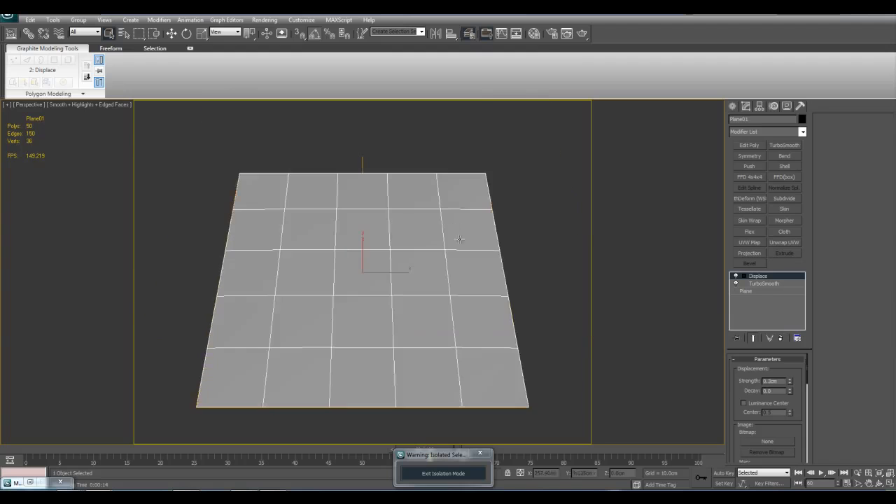
{"action": "scroll", "coordinate": [496, 390], "scroll_direction": "up", "scroll_amount": 6}
{"action": "key", "text": "shift+f"}
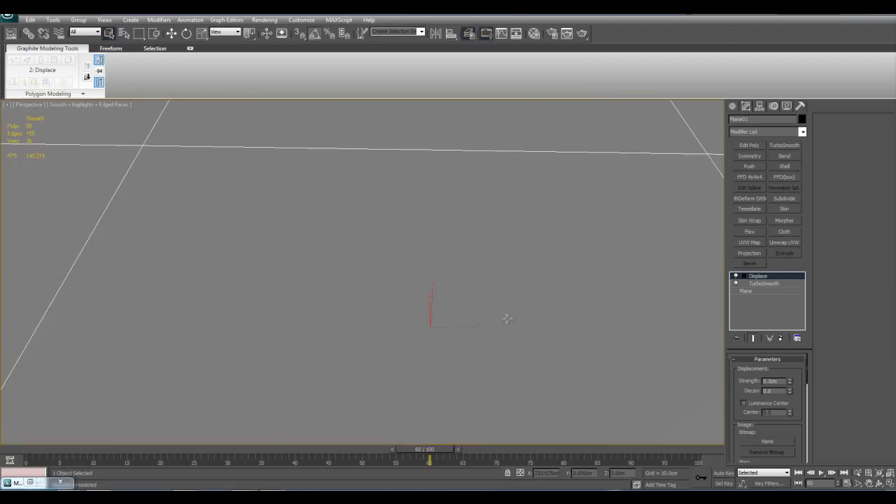
{"action": "key", "text": "z"}
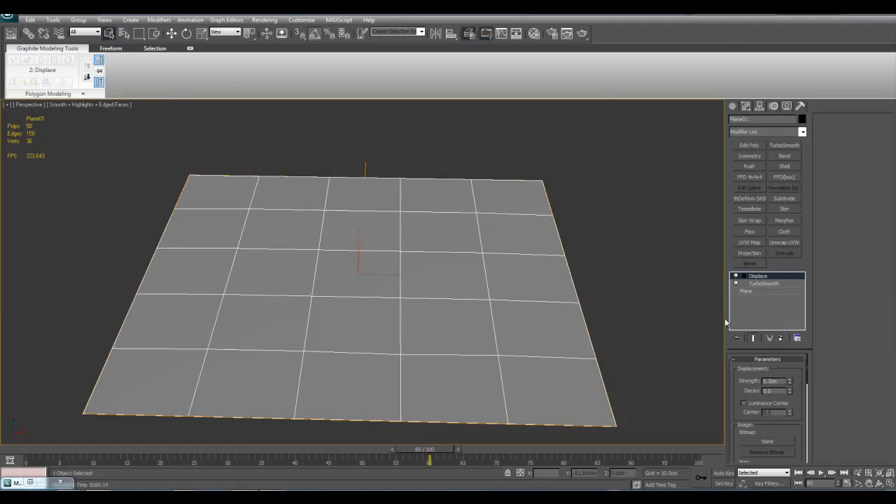